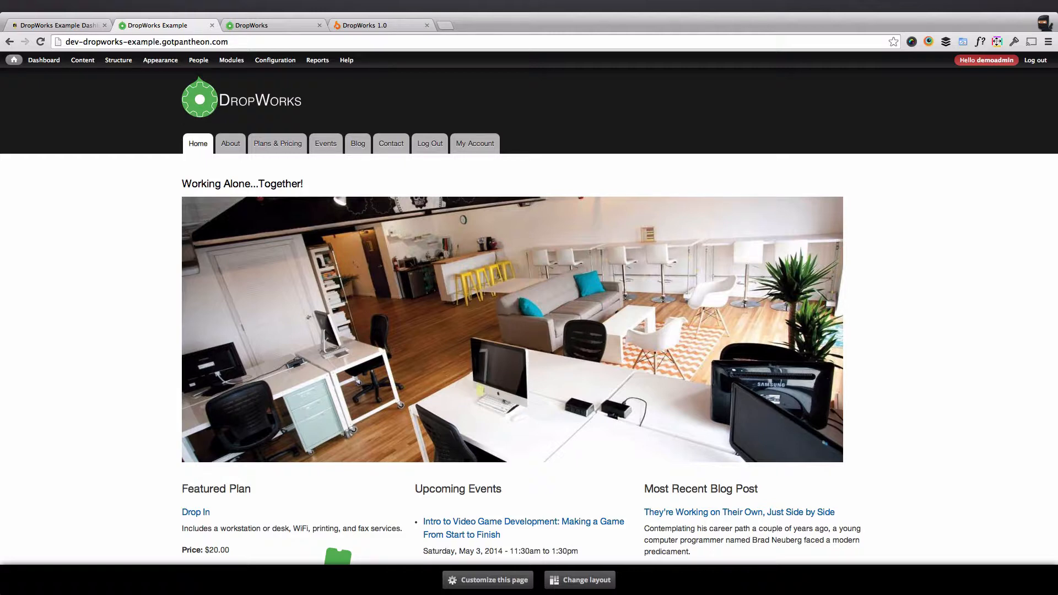
Open the People admin page that lists the site's user accounts.
{"action": "left_click", "coordinate": [197, 64]}
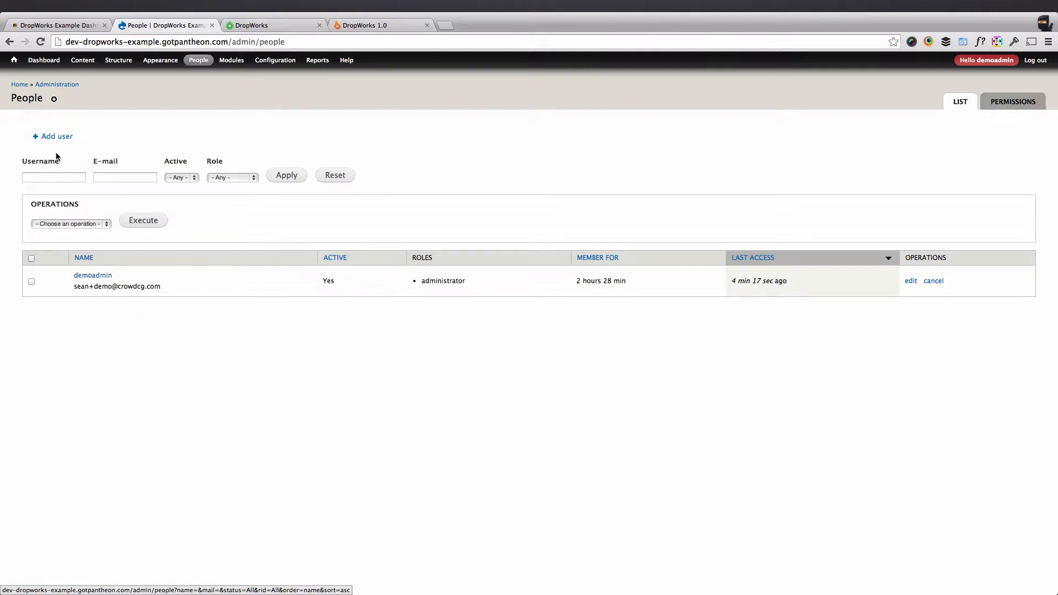
Open the Add user form from the People page.
{"action": "left_click", "coordinate": [62, 139]}
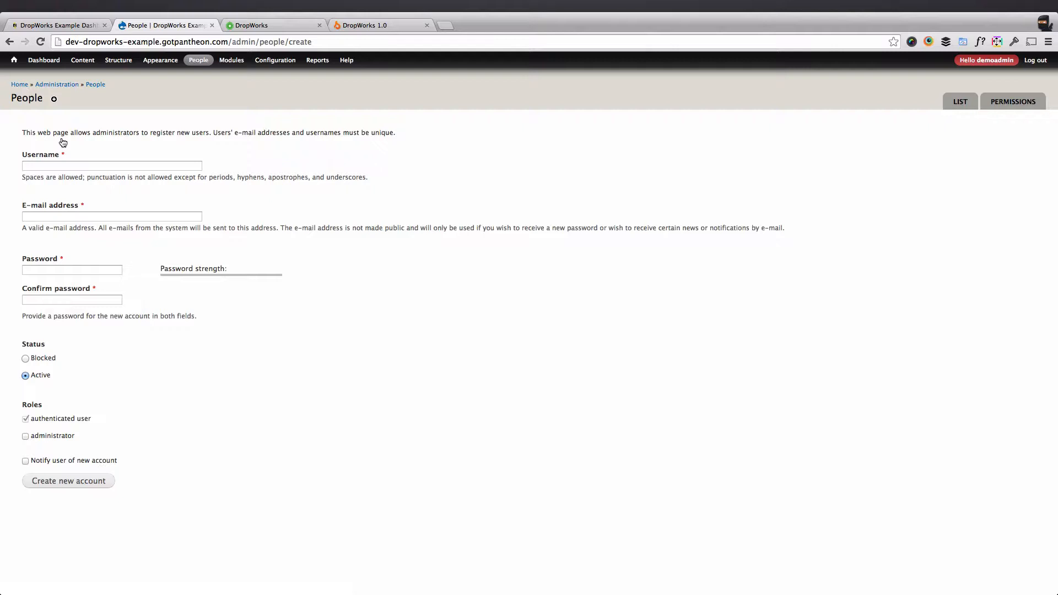
Add the new roles 'staff' and 'member' on the Roles page.
{"action": "mouse_move", "coordinate": [197, 65]}
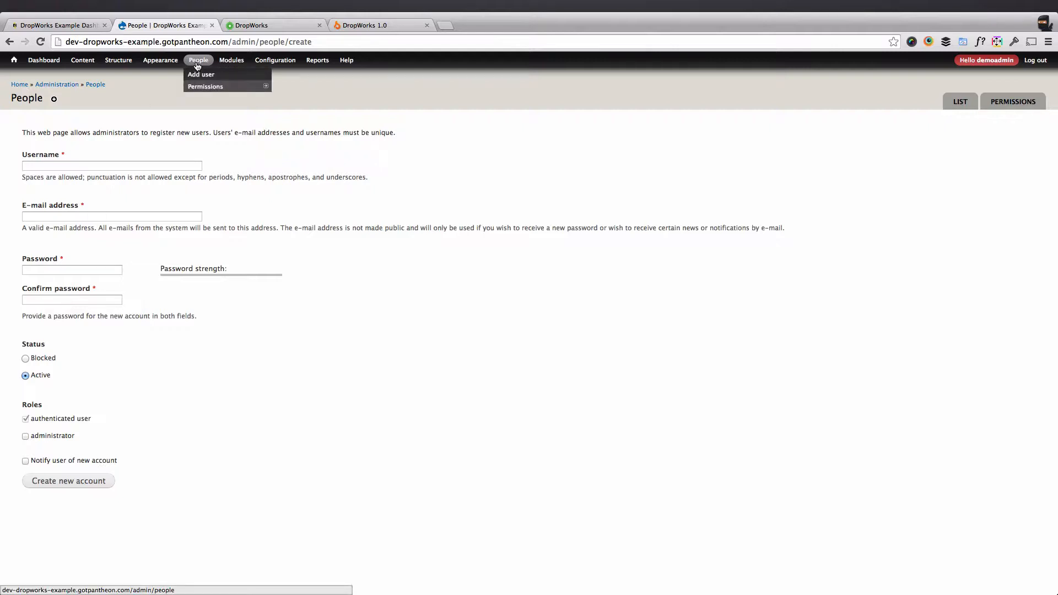
{"action": "mouse_move", "coordinate": [199, 89]}
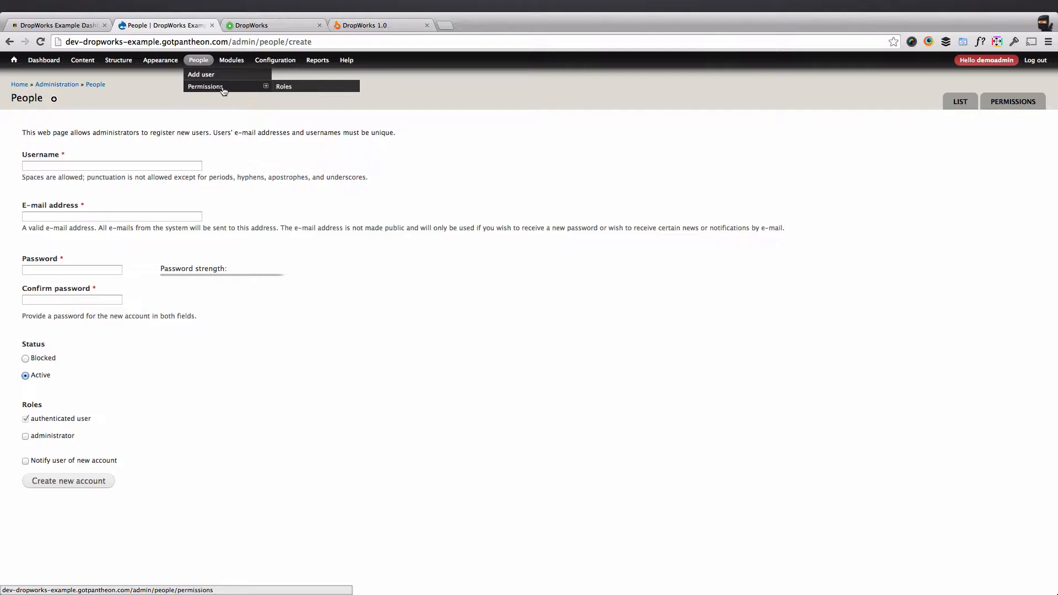
{"action": "left_click", "coordinate": [291, 89]}
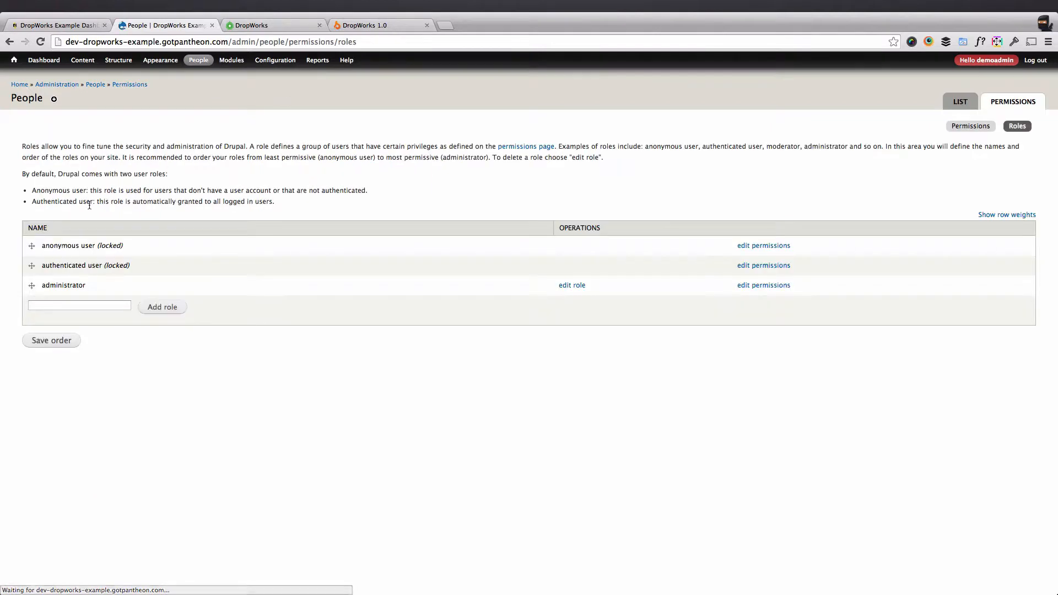
{"action": "left_click", "coordinate": [79, 306]}
{"action": "type", "text": "staff"}
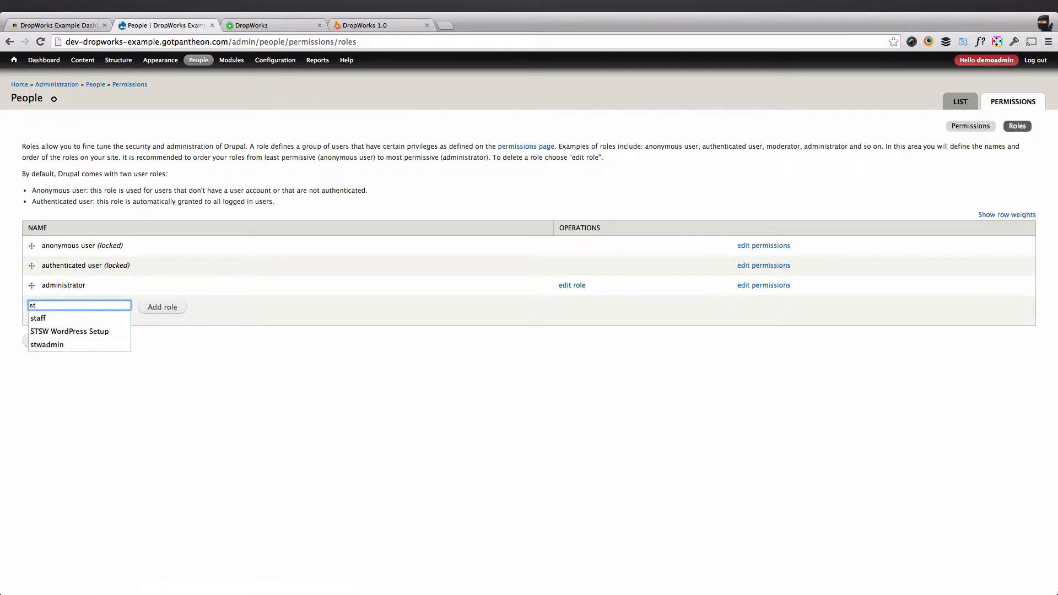
{"action": "left_click", "coordinate": [164, 308]}
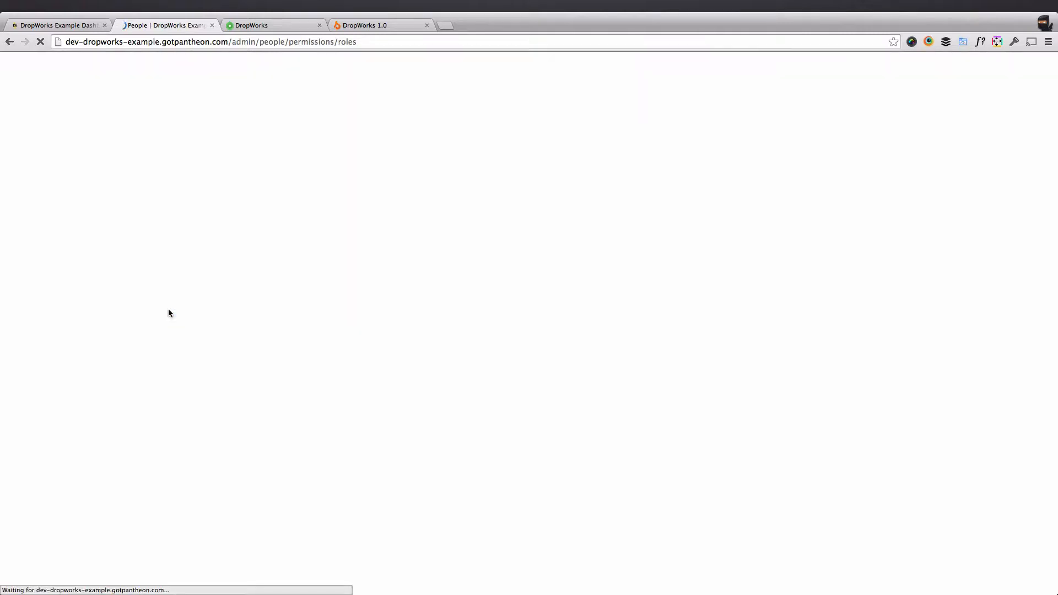
{"action": "left_click", "coordinate": [80, 356]}
{"action": "type", "text": "mem"}
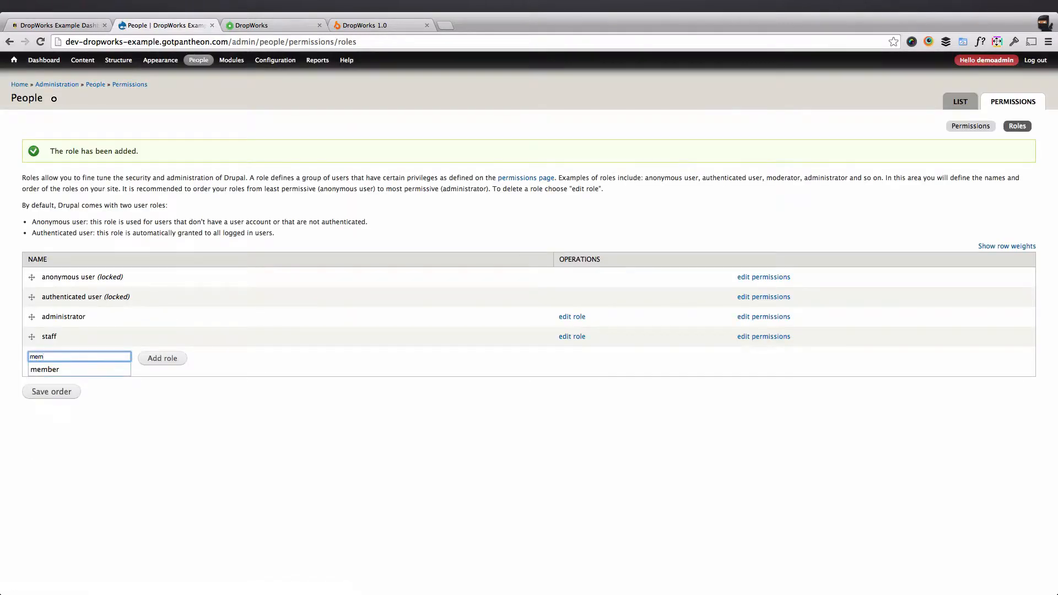
{"action": "type", "text": "ber"}
{"action": "key", "text": "Return"}
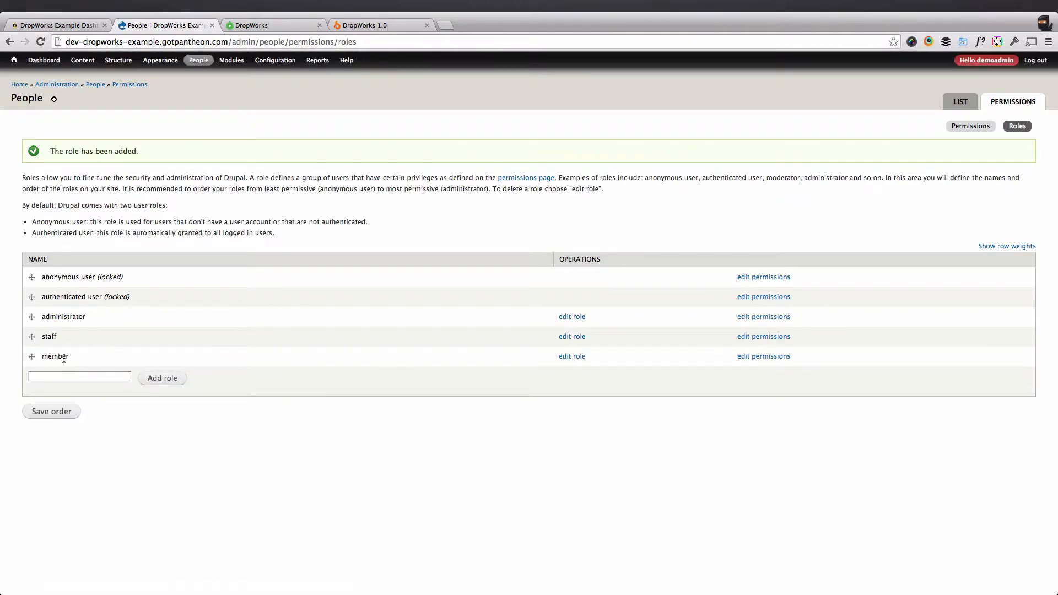
Order the roles member, staff, then administrator and save the order.
{"action": "left_click_drag", "start_coordinate": [31, 357], "coordinate": [31, 316]}
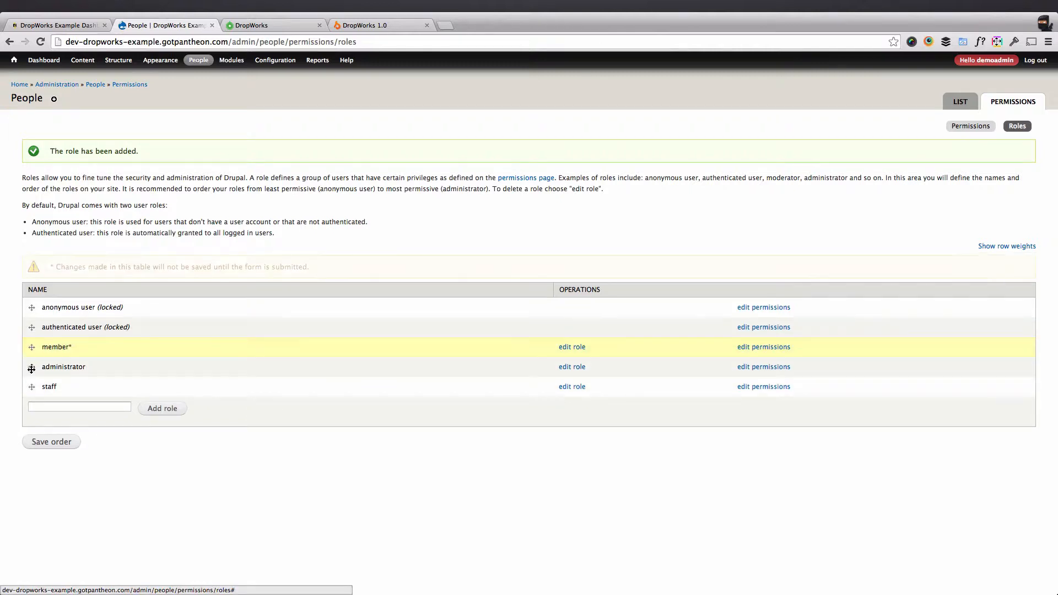
{"action": "left_click_drag", "start_coordinate": [31, 386], "coordinate": [31, 366]}
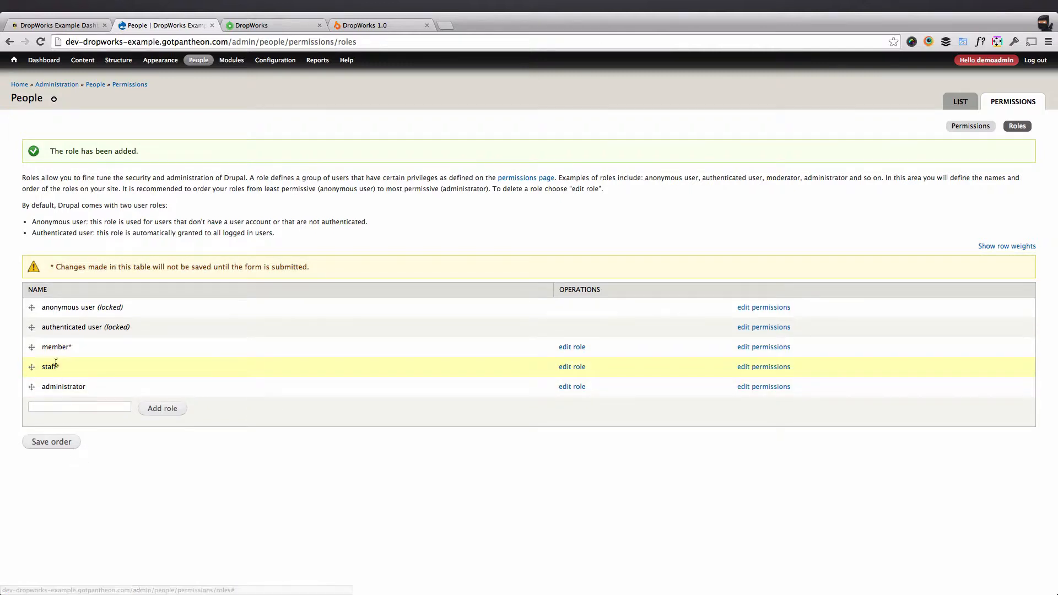
{"action": "left_click", "coordinate": [58, 440]}
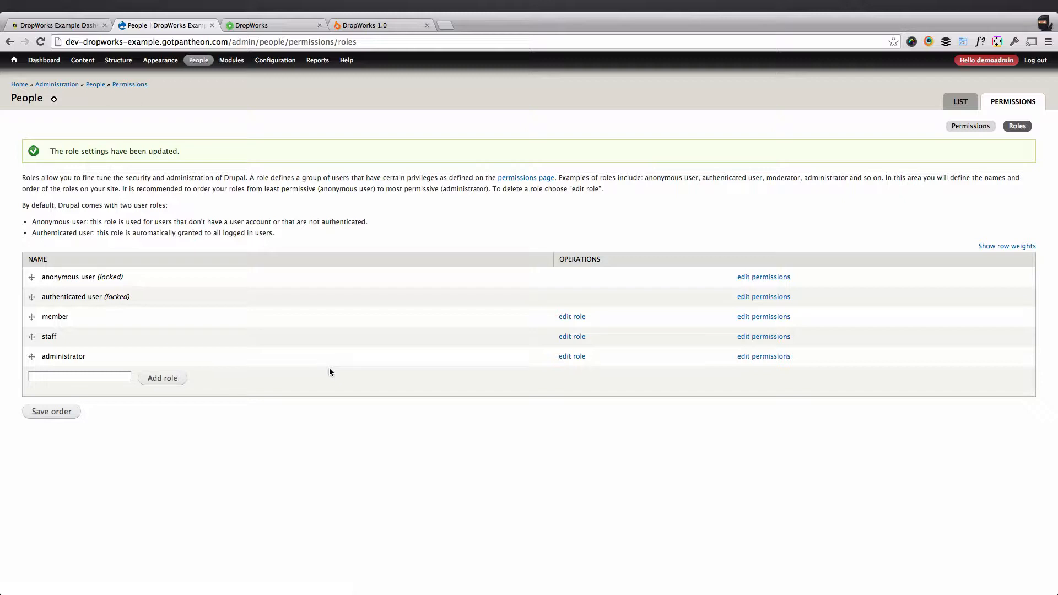
{"action": "left_click", "coordinate": [971, 125]}
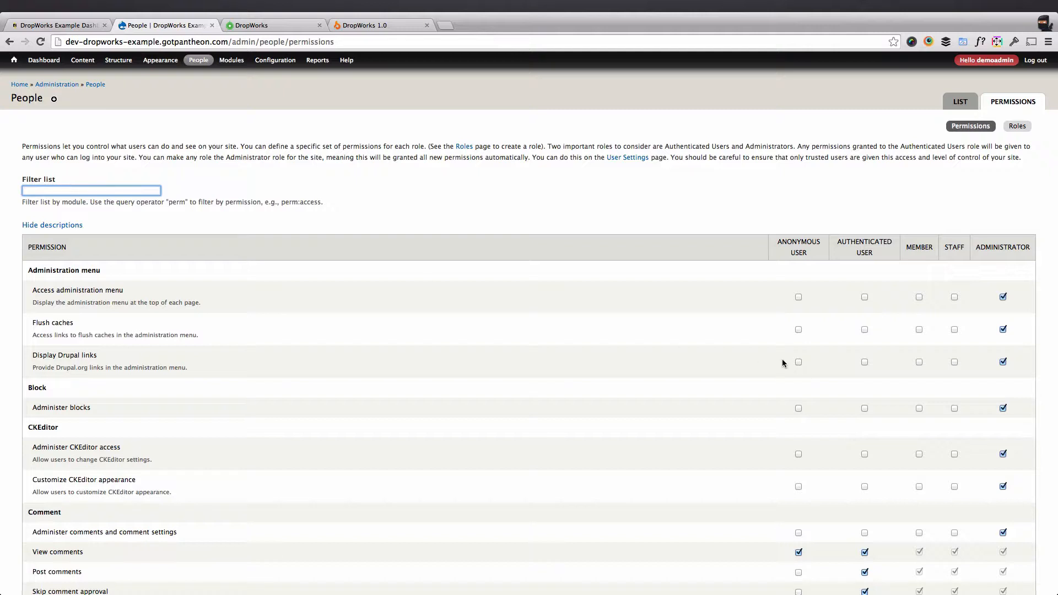
Let staff administer blocks, access the administration menu and admin pages, and flush caches.
{"action": "left_click", "coordinate": [954, 408]}
{"action": "left_click", "coordinate": [955, 297]}
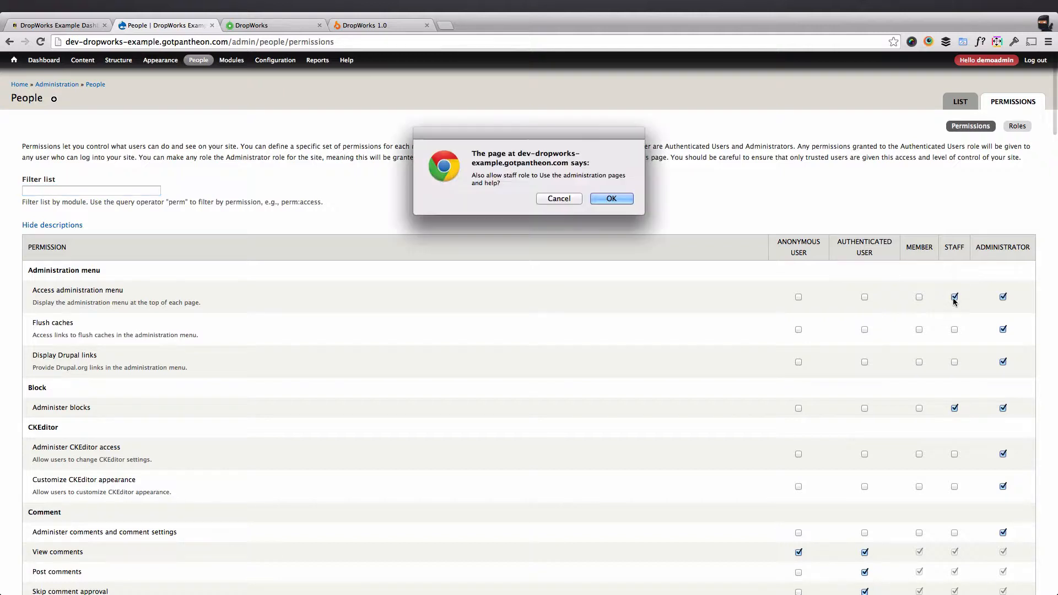
{"action": "left_click", "coordinate": [608, 199]}
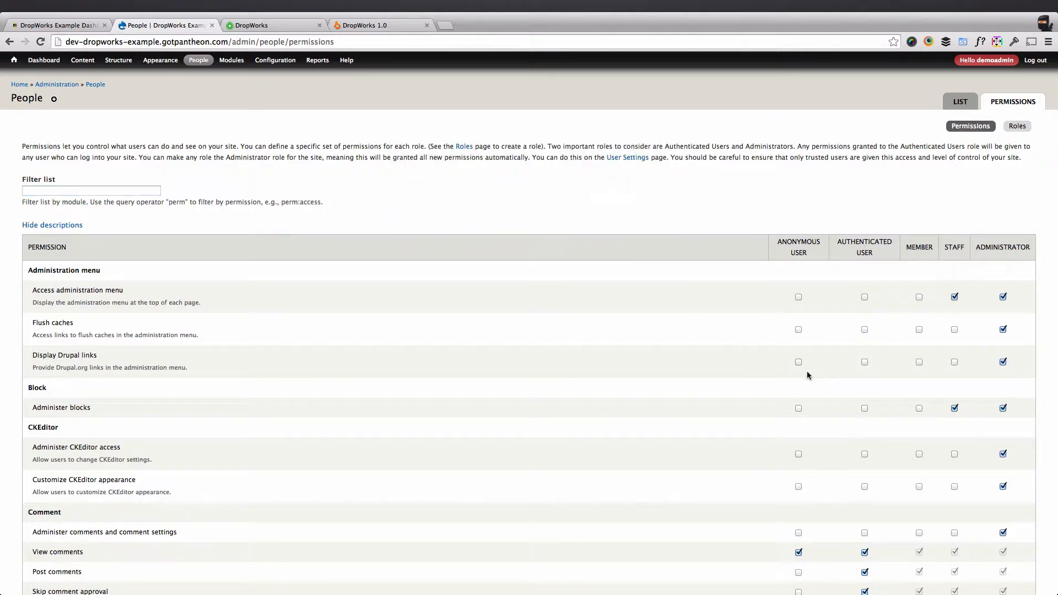
{"action": "left_click", "coordinate": [954, 330]}
{"action": "scroll", "coordinate": [636, 411], "scroll_direction": "down", "scroll_amount": 3}
{"action": "scroll", "coordinate": [636, 413], "scroll_direction": "down", "scroll_amount": 4}
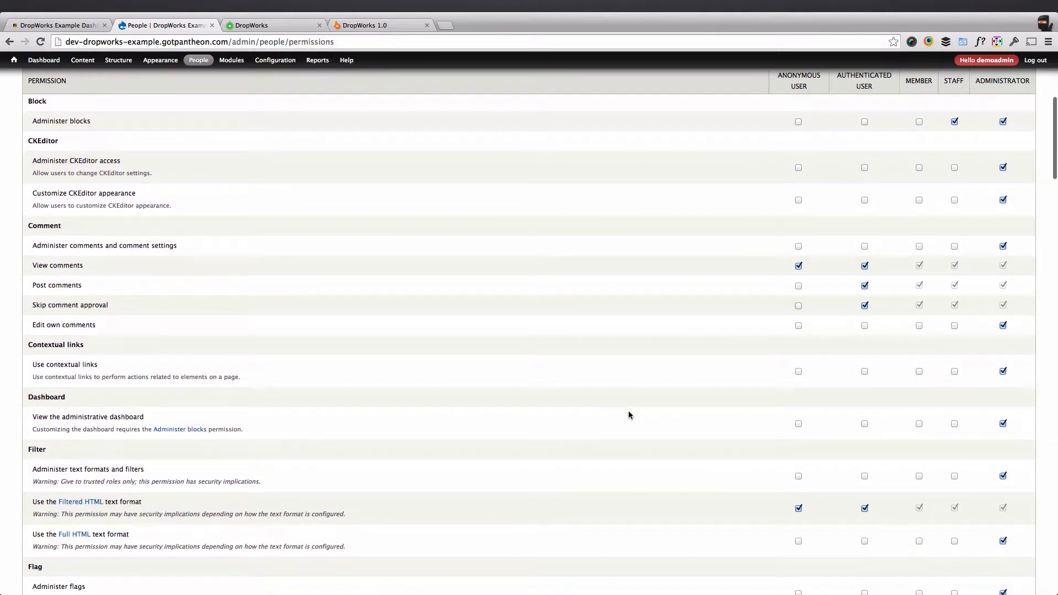
Grant staff comment administration and the Full HTML text format, then save the permissions.
{"action": "left_click", "coordinate": [955, 247]}
{"action": "scroll", "coordinate": [931, 353], "scroll_direction": "down", "scroll_amount": 2}
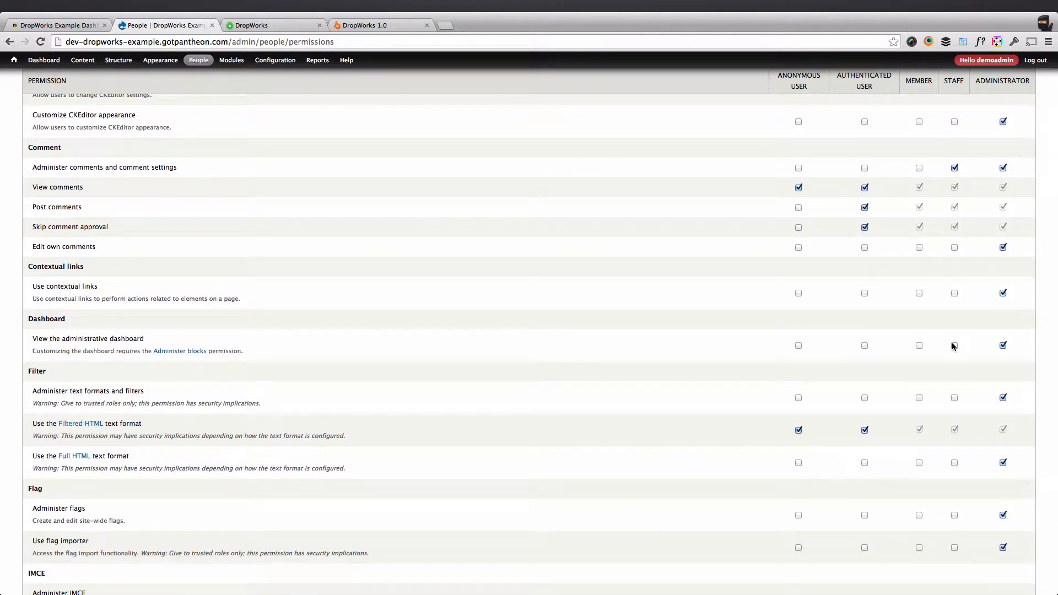
{"action": "left_click", "coordinate": [955, 464]}
{"action": "scroll", "coordinate": [958, 468], "scroll_direction": "down", "scroll_amount": 3}
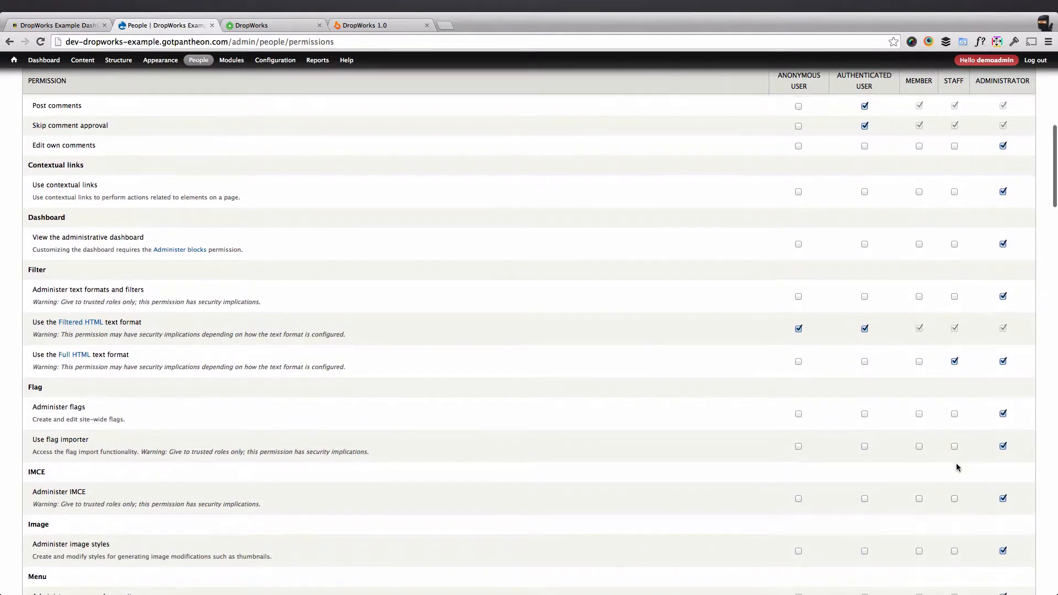
{"action": "scroll", "coordinate": [958, 467], "scroll_direction": "down", "scroll_amount": 10}
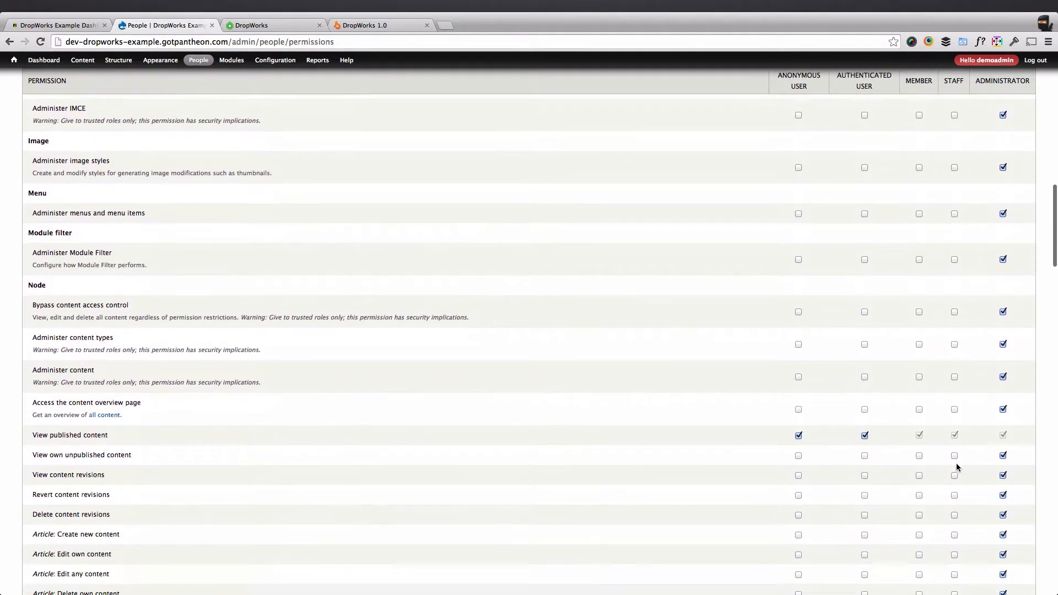
{"action": "scroll", "coordinate": [957, 467], "scroll_direction": "down", "scroll_amount": 13}
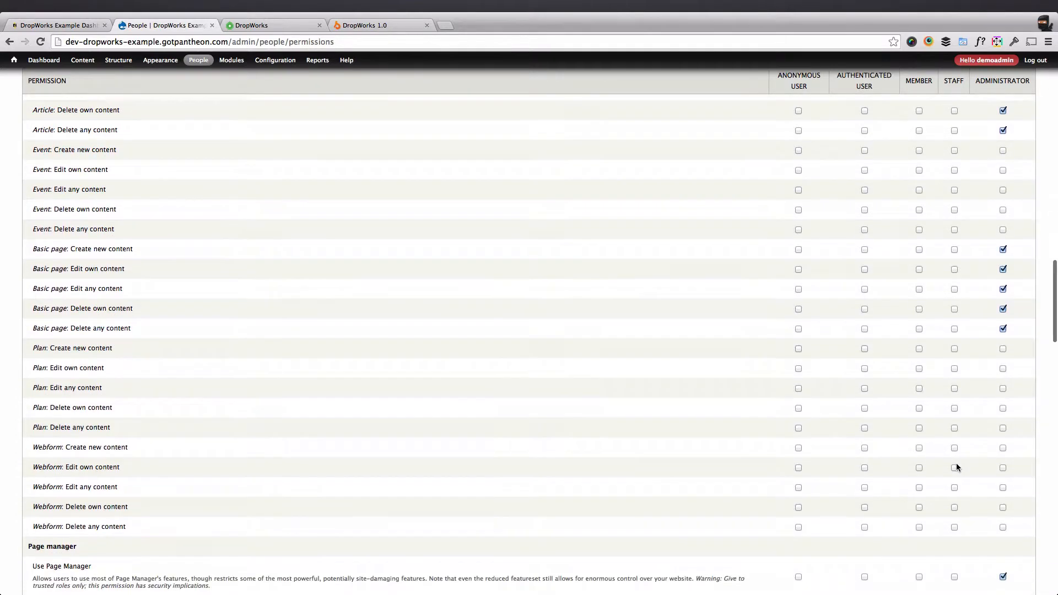
{"action": "scroll", "coordinate": [956, 468], "scroll_direction": "down", "scroll_amount": 15}
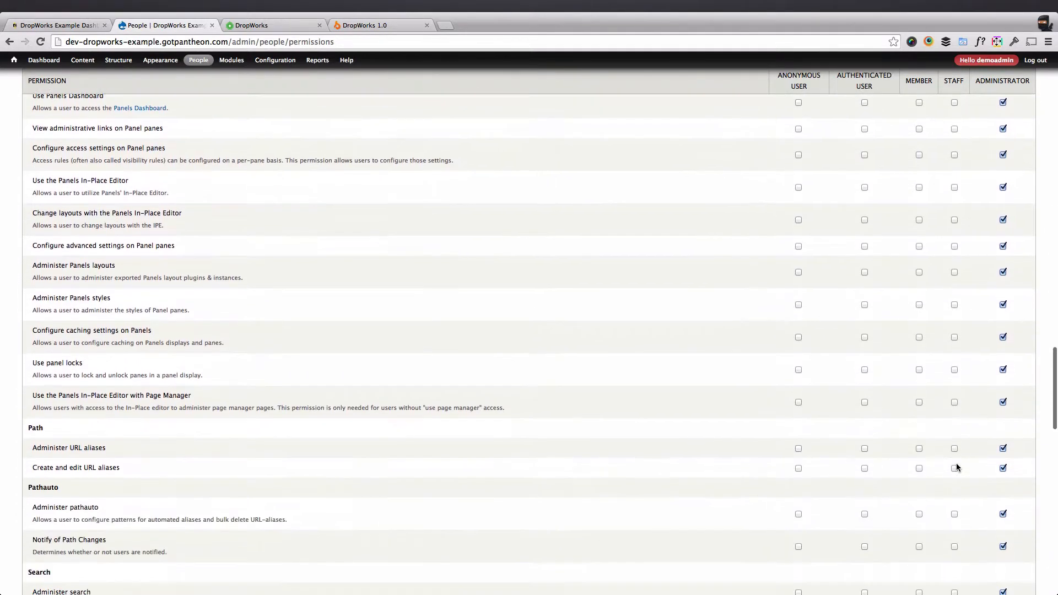
{"action": "scroll", "coordinate": [957, 468], "scroll_direction": "down", "scroll_amount": 18}
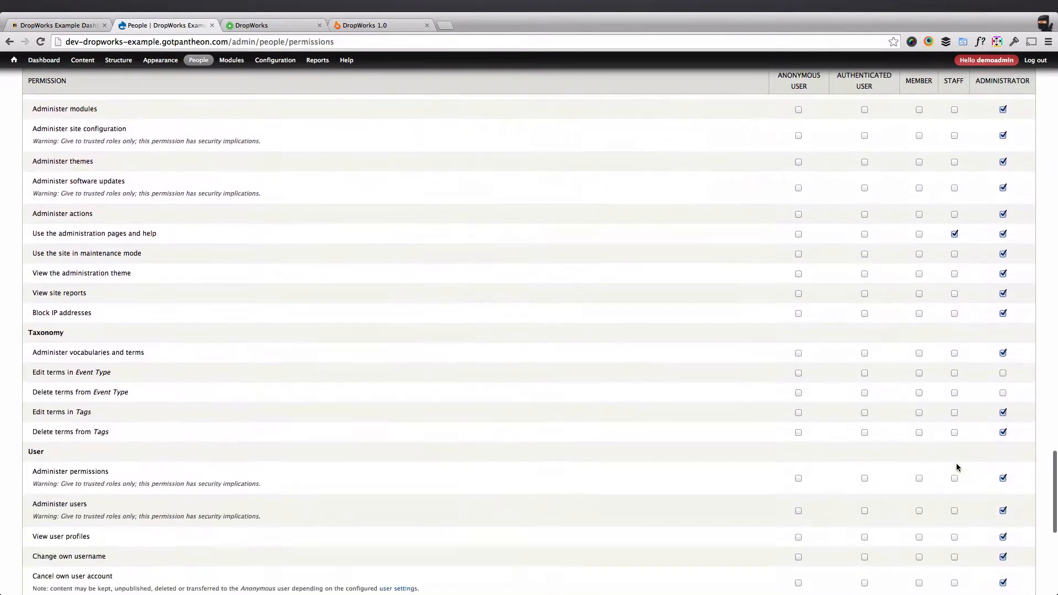
{"action": "scroll", "coordinate": [956, 467], "scroll_direction": "down", "scroll_amount": 10}
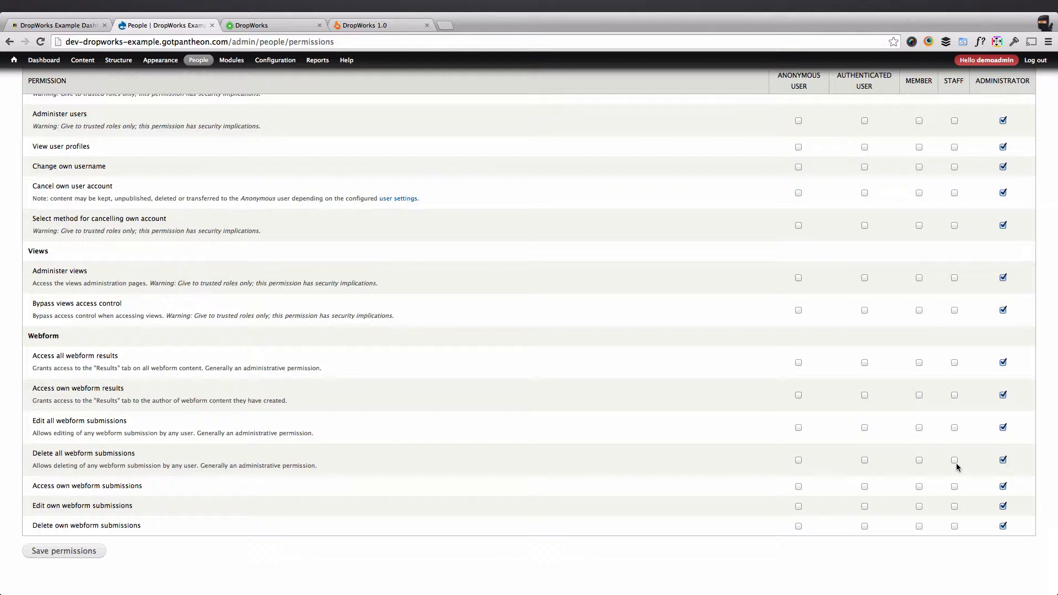
{"action": "left_click", "coordinate": [60, 552]}
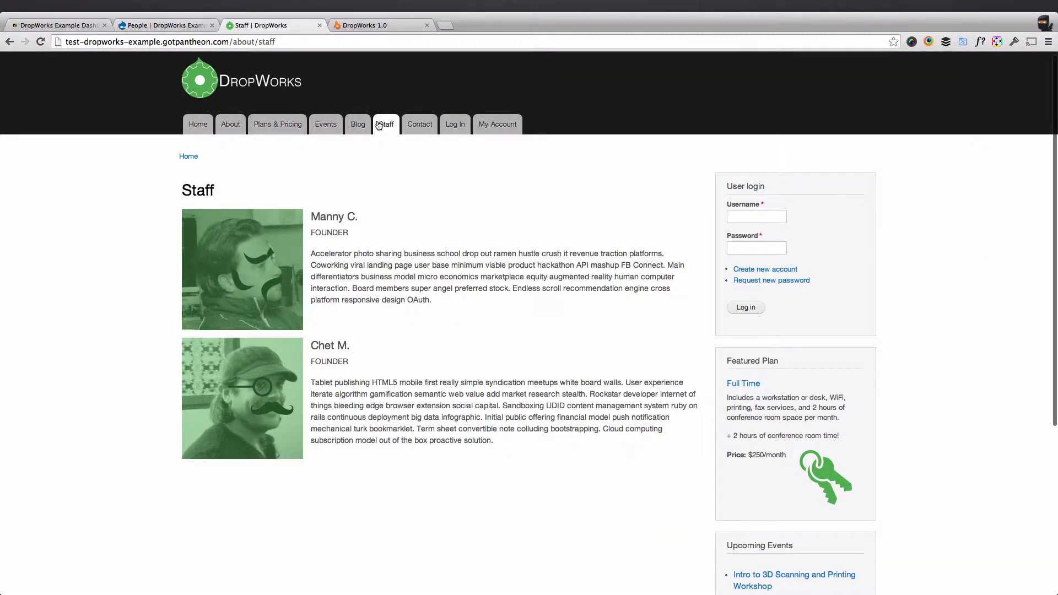
{"action": "left_click", "coordinate": [380, 126]}
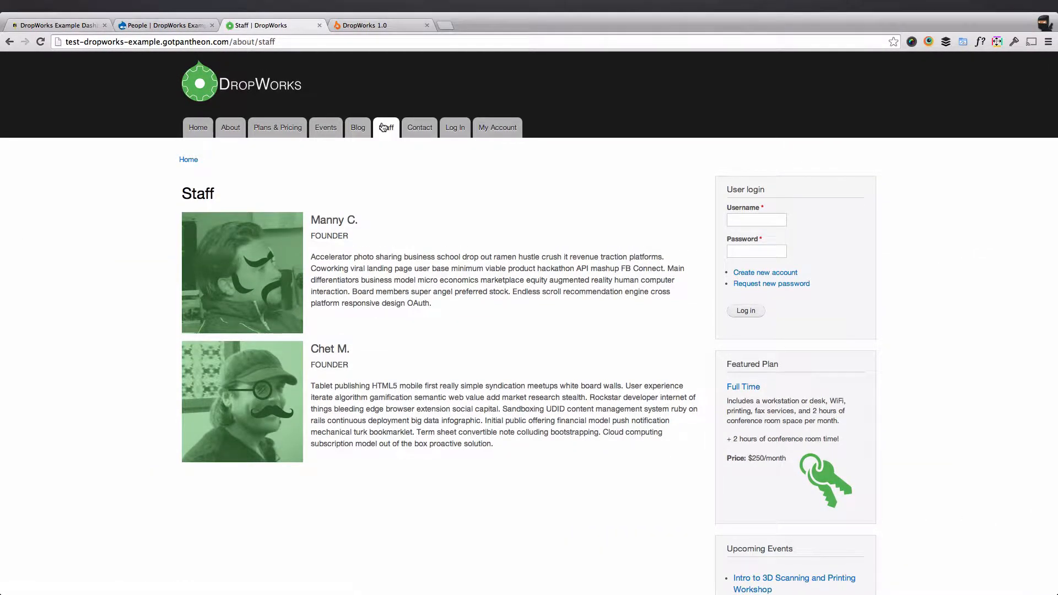
Open the site's account registration form and step through its Username, E-mail, First Name and Last Name fields.
{"action": "left_click_drag", "start_coordinate": [311, 220], "coordinate": [462, 308]}
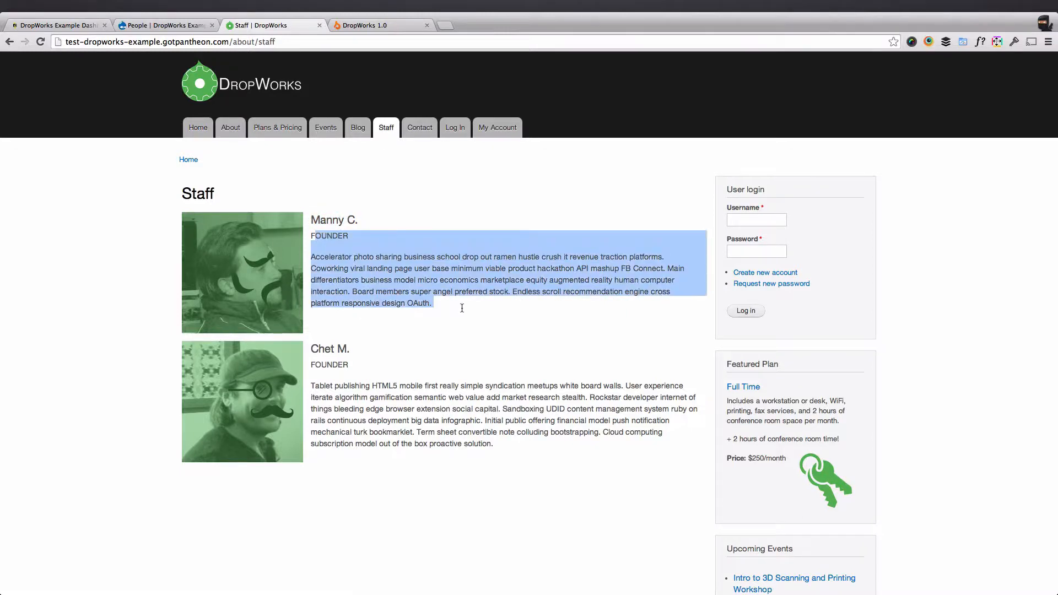
{"action": "left_click", "coordinate": [433, 291]}
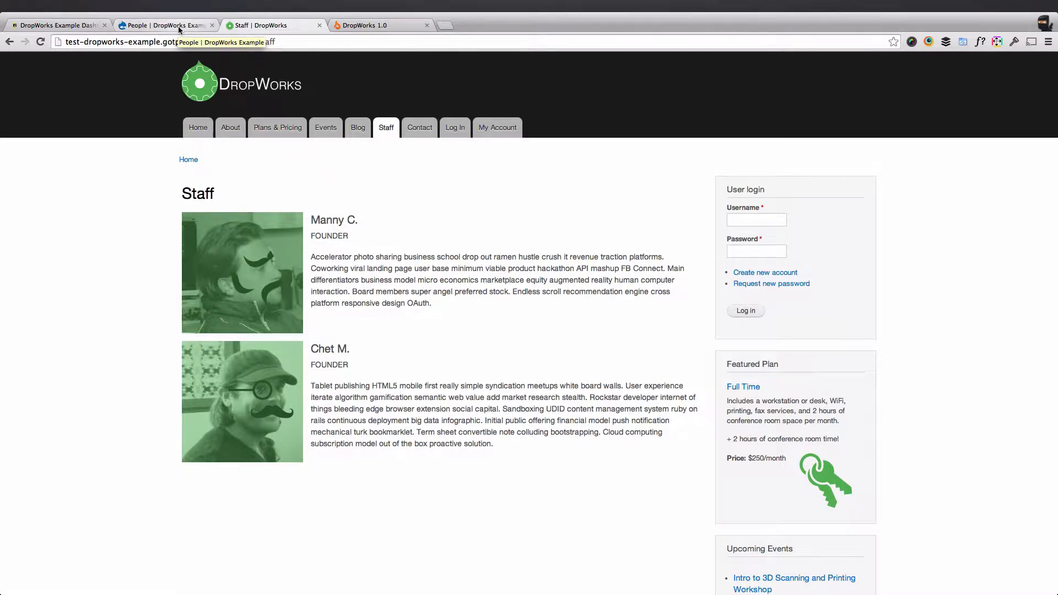
{"action": "left_click", "coordinate": [456, 128]}
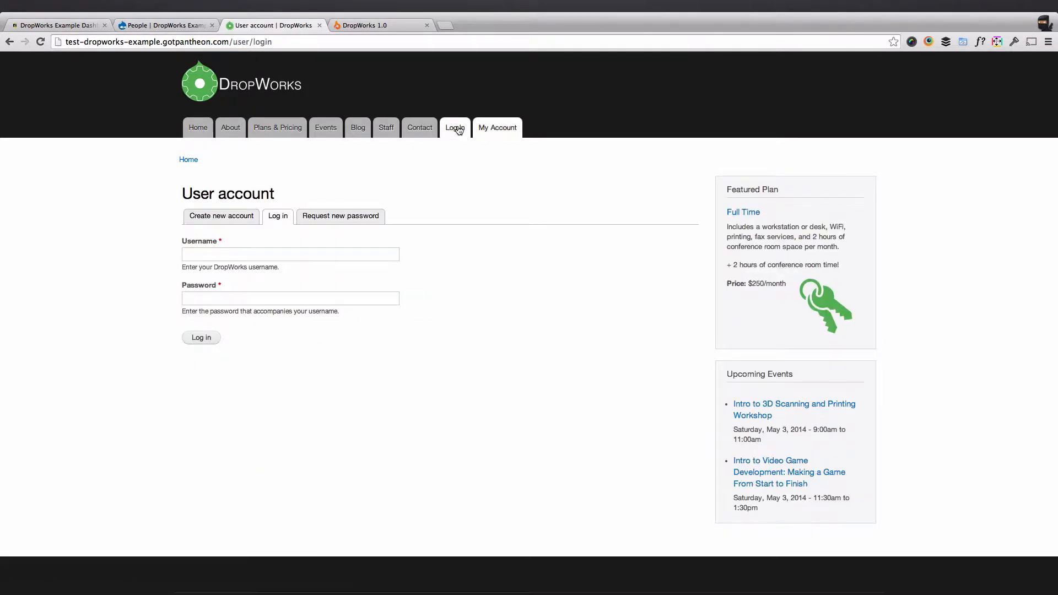
{"action": "left_click", "coordinate": [234, 223]}
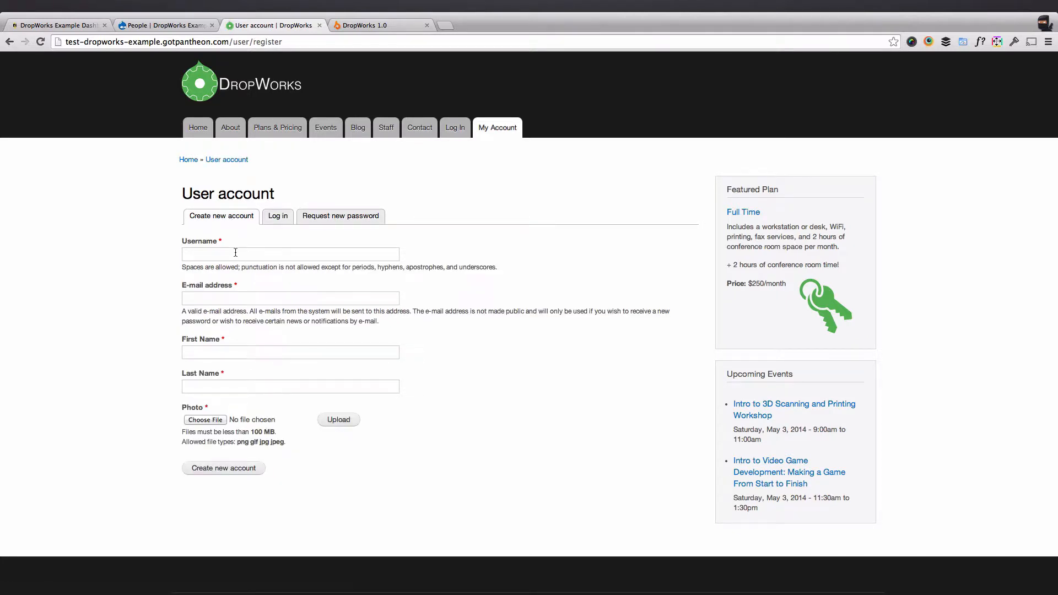
{"action": "left_click", "coordinate": [206, 256]}
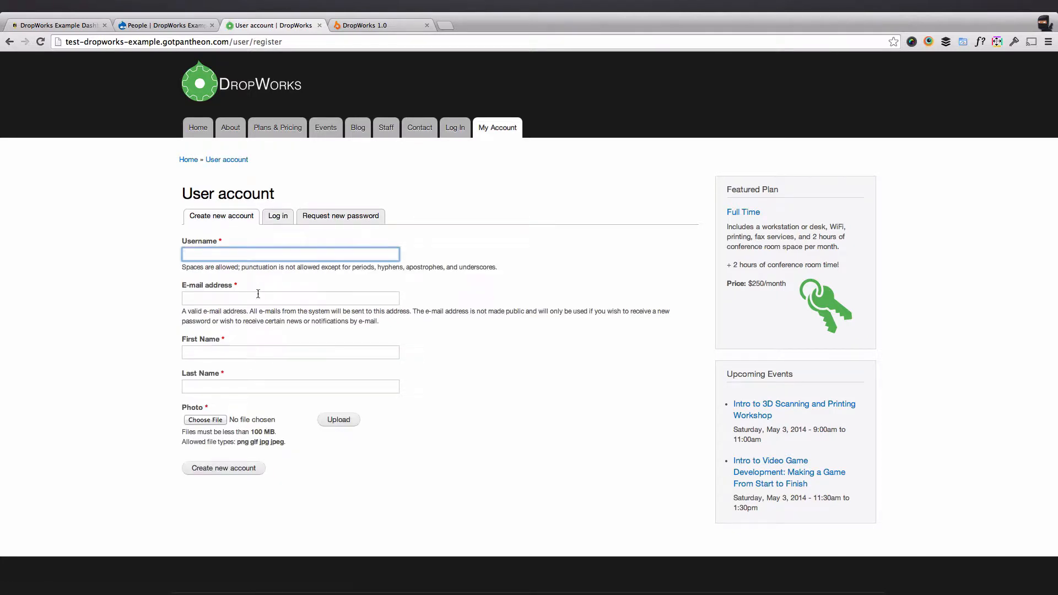
{"action": "left_click", "coordinate": [287, 301]}
{"action": "left_click", "coordinate": [243, 351]}
{"action": "left_click", "coordinate": [252, 384]}
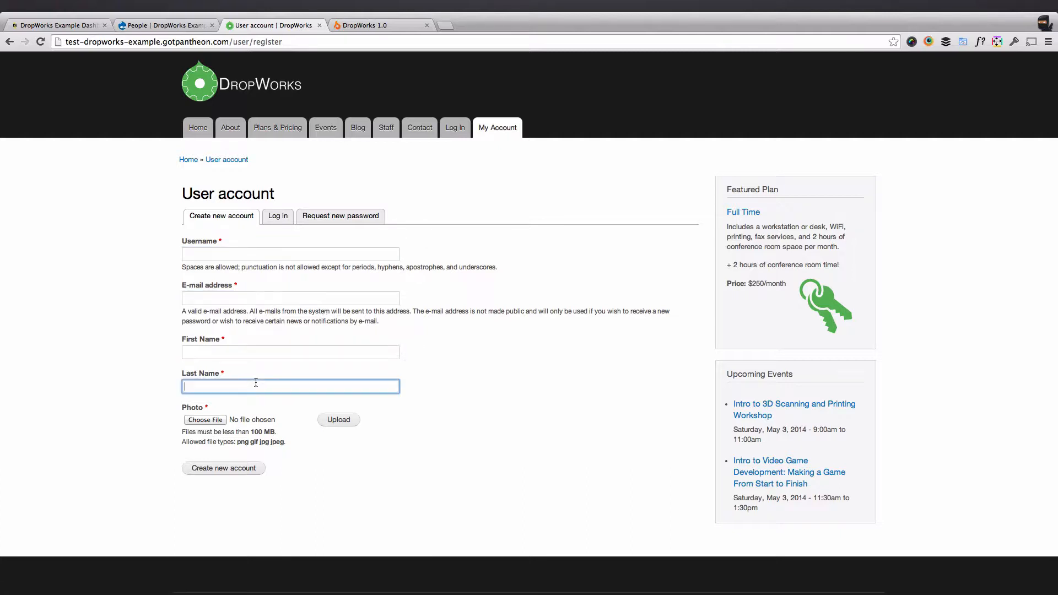
{"action": "left_click", "coordinate": [135, 294]}
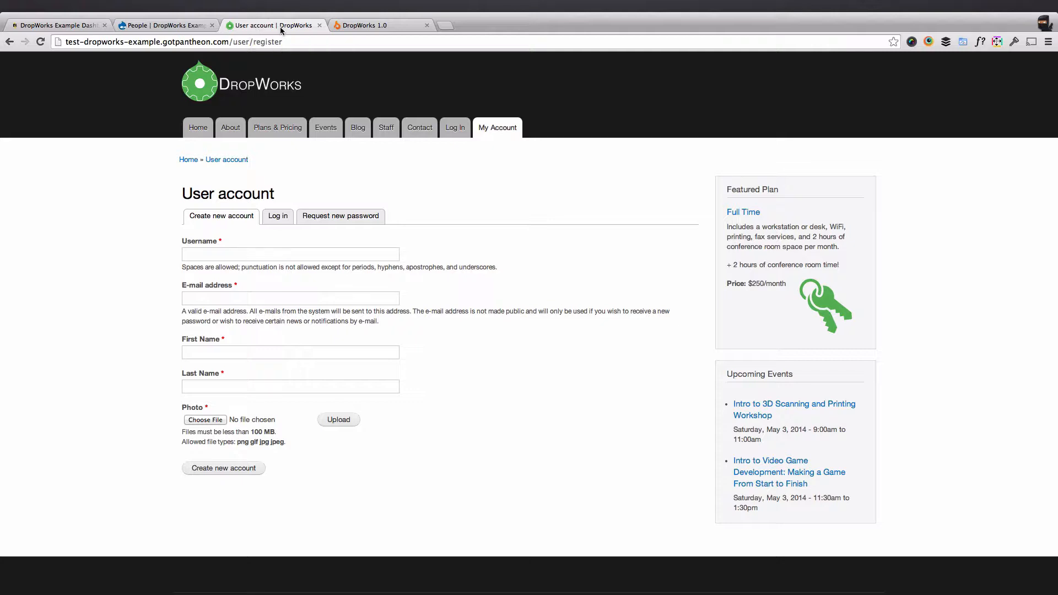
In Account settings, change the anonymous user's name to Guest.
{"action": "left_click", "coordinate": [171, 27]}
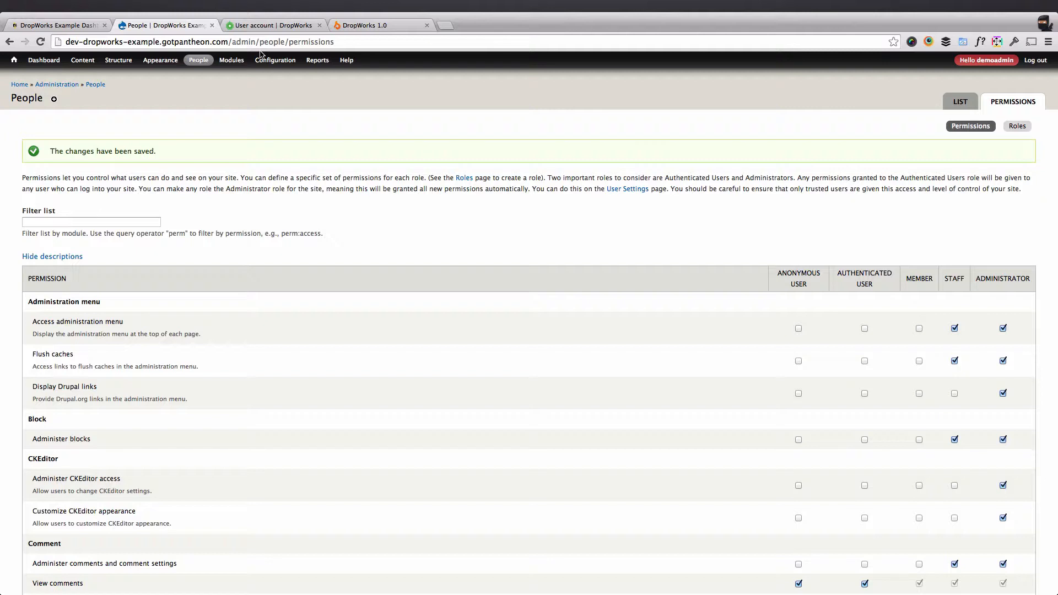
{"action": "mouse_move", "coordinate": [268, 65]}
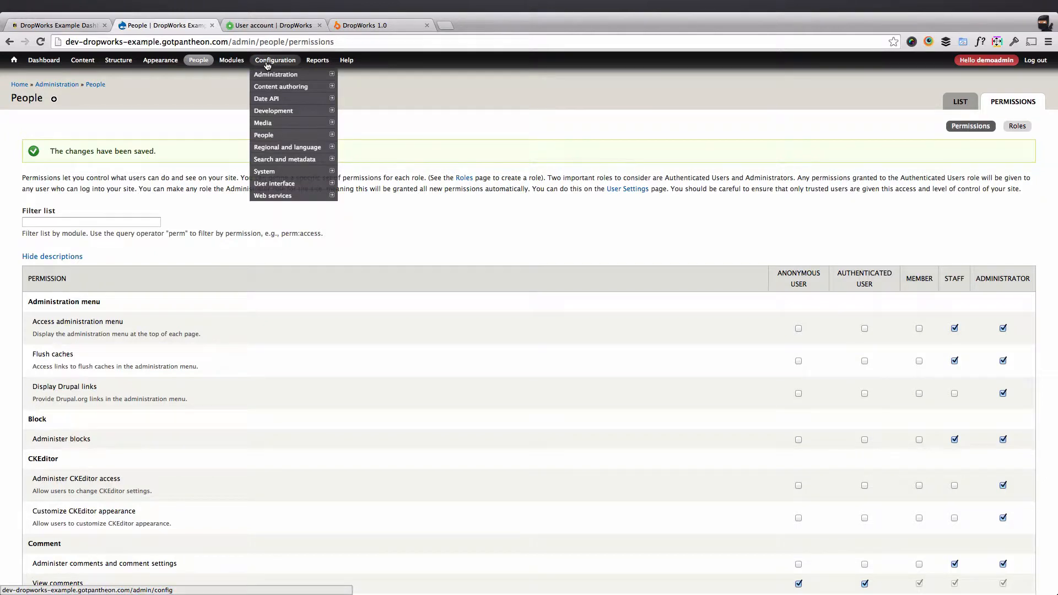
{"action": "mouse_move", "coordinate": [280, 140]}
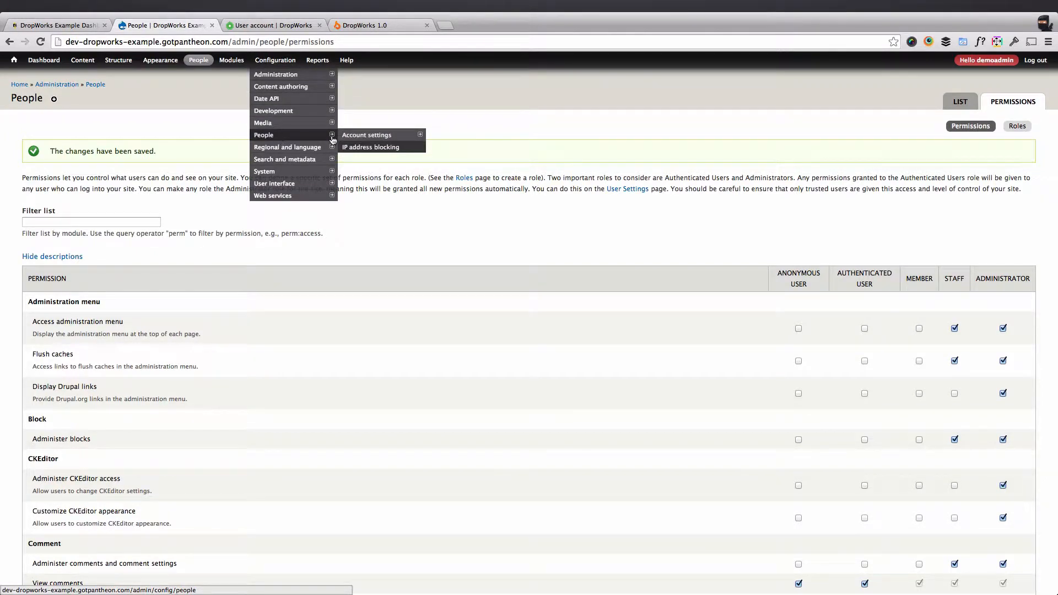
{"action": "mouse_move", "coordinate": [374, 139]}
{"action": "scroll", "coordinate": [373, 139], "scroll_direction": "down", "scroll_amount": 1}
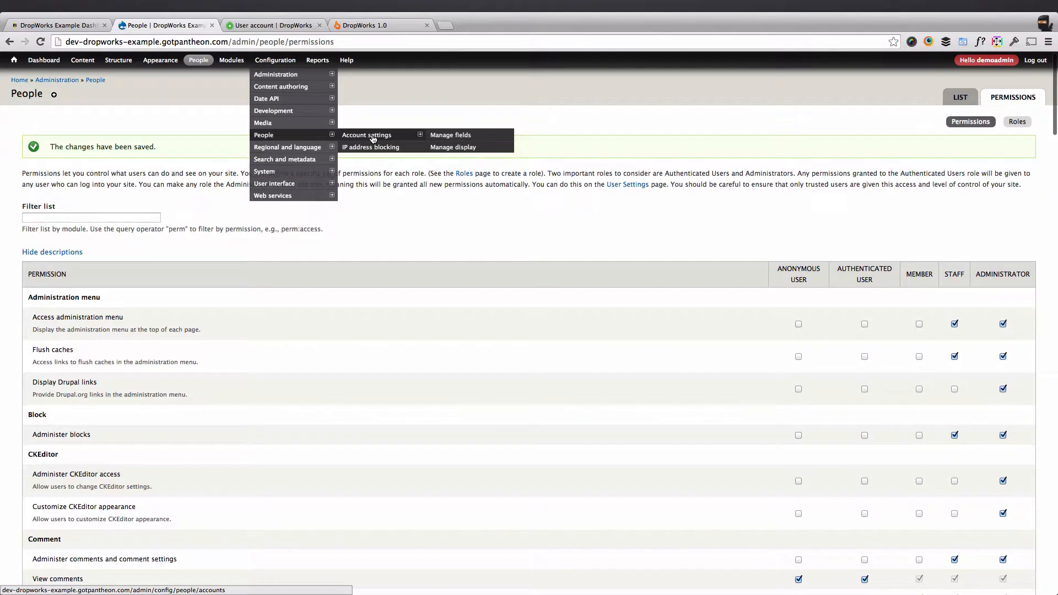
{"action": "left_click", "coordinate": [374, 139]}
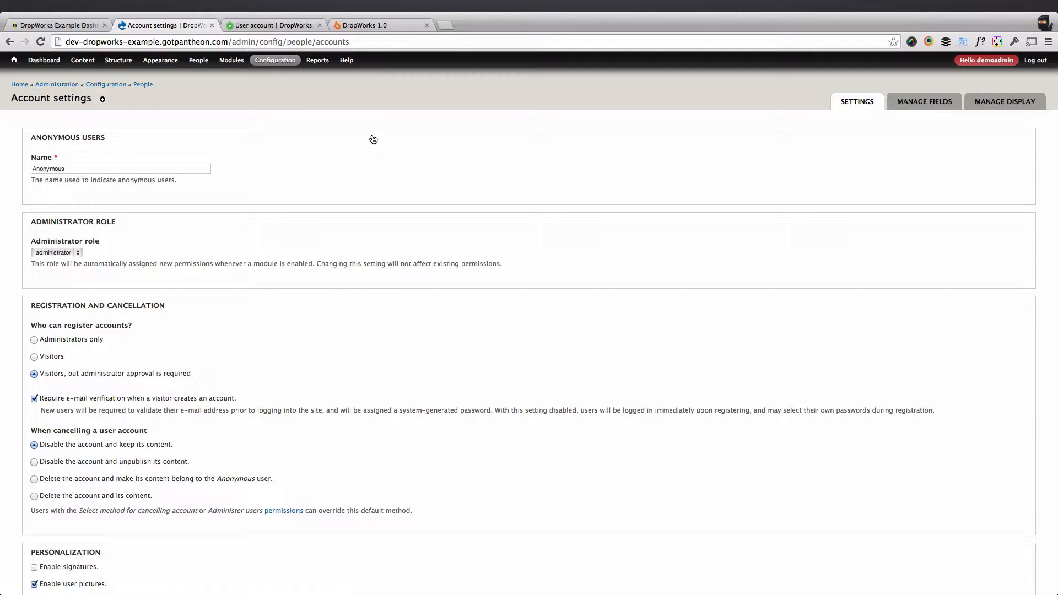
{"action": "scroll", "coordinate": [325, 182], "scroll_direction": "down", "scroll_amount": 6}
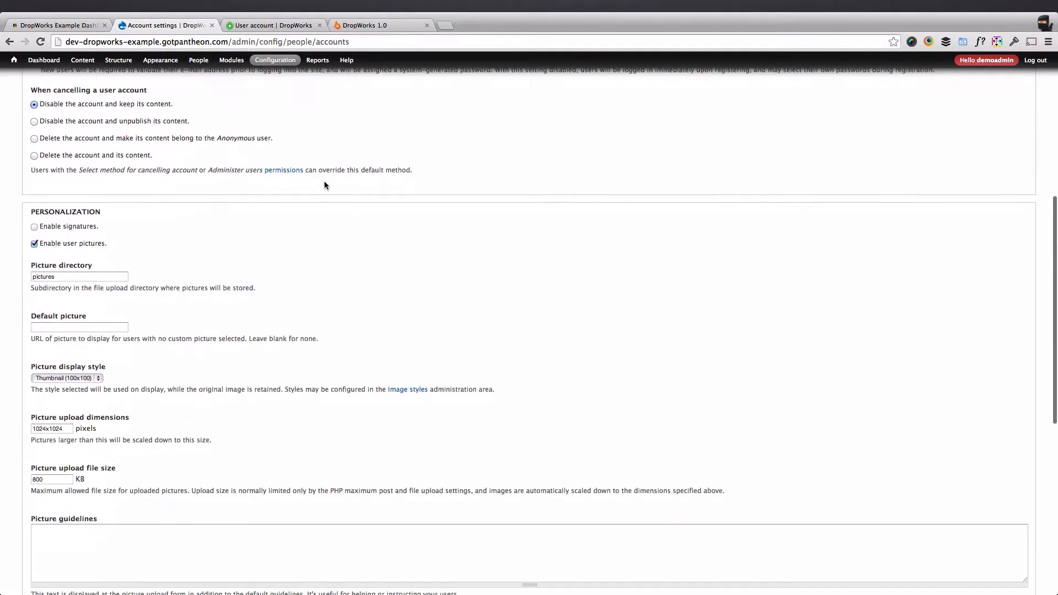
{"action": "scroll", "coordinate": [324, 186], "scroll_direction": "down", "scroll_amount": 7}
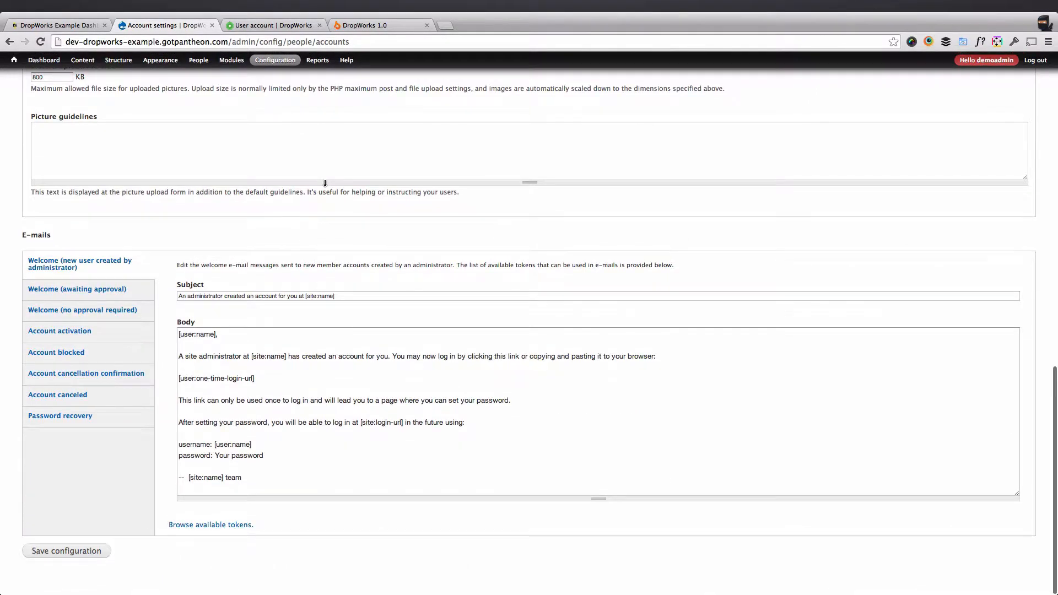
{"action": "scroll", "coordinate": [325, 183], "scroll_direction": "up", "scroll_amount": 13}
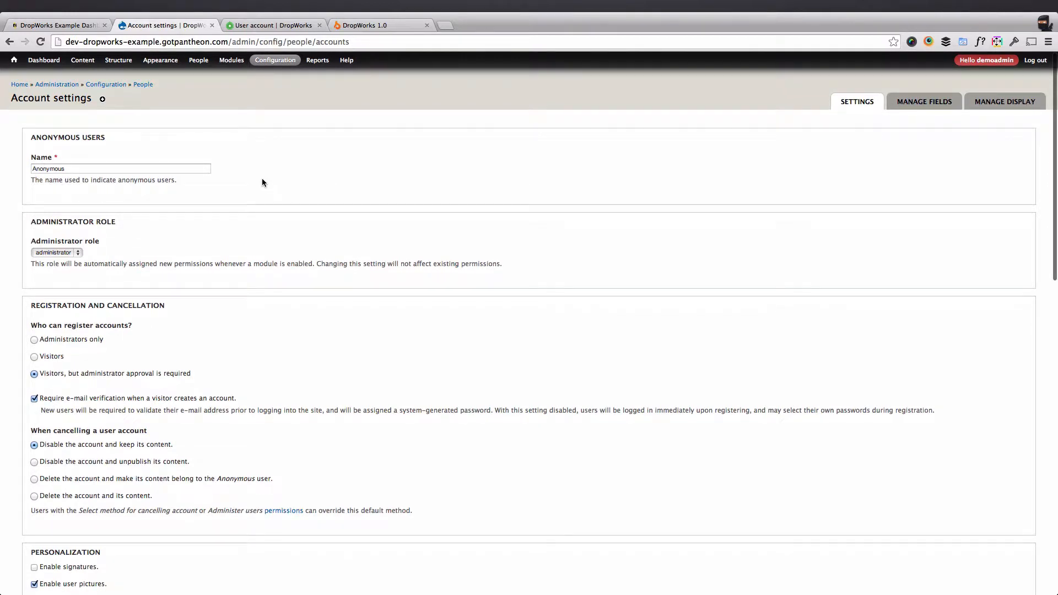
{"action": "left_click", "coordinate": [33, 169]}
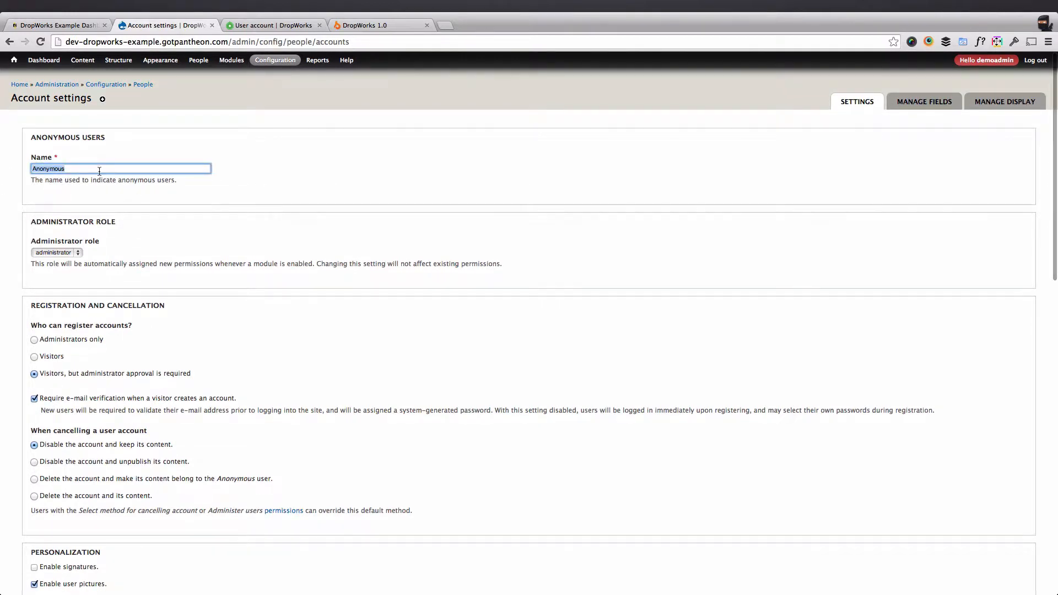
{"action": "type", "text": "Guest"}
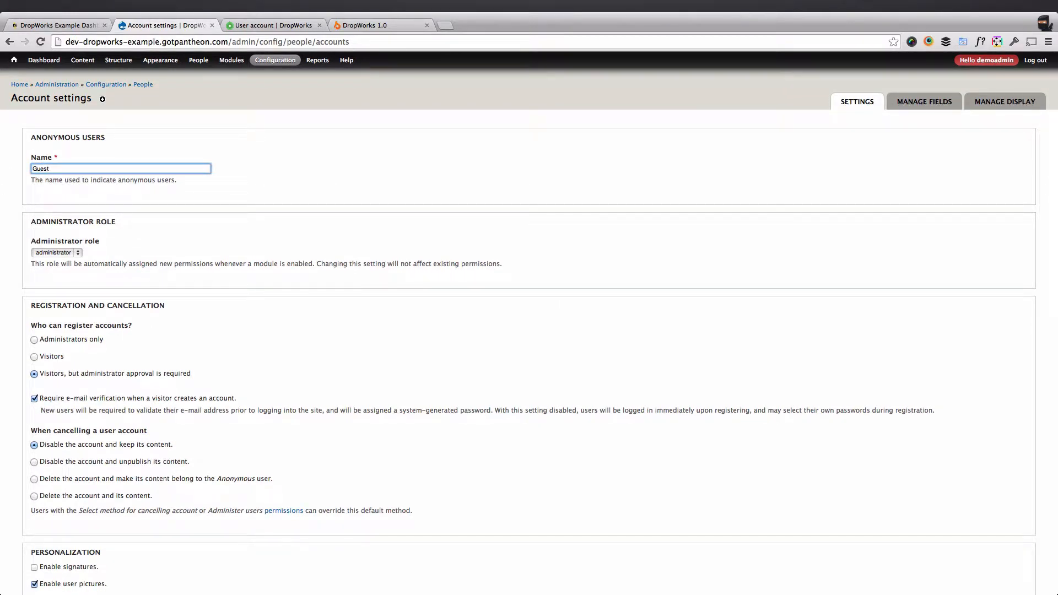
{"action": "left_click", "coordinate": [140, 202]}
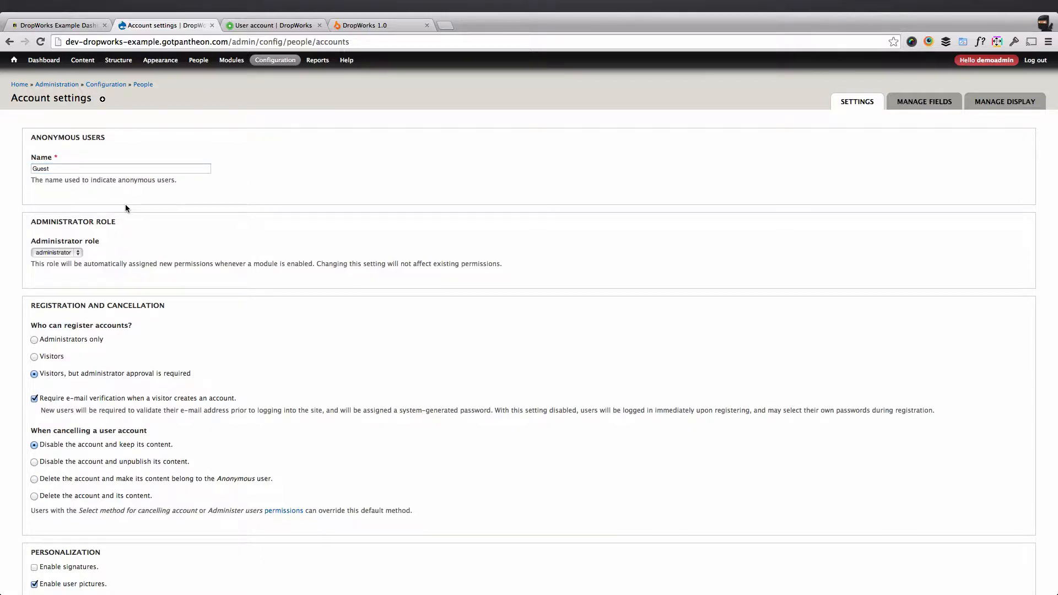
Disable user pictures and save the account settings.
{"action": "scroll", "coordinate": [126, 209], "scroll_direction": "down", "scroll_amount": 3}
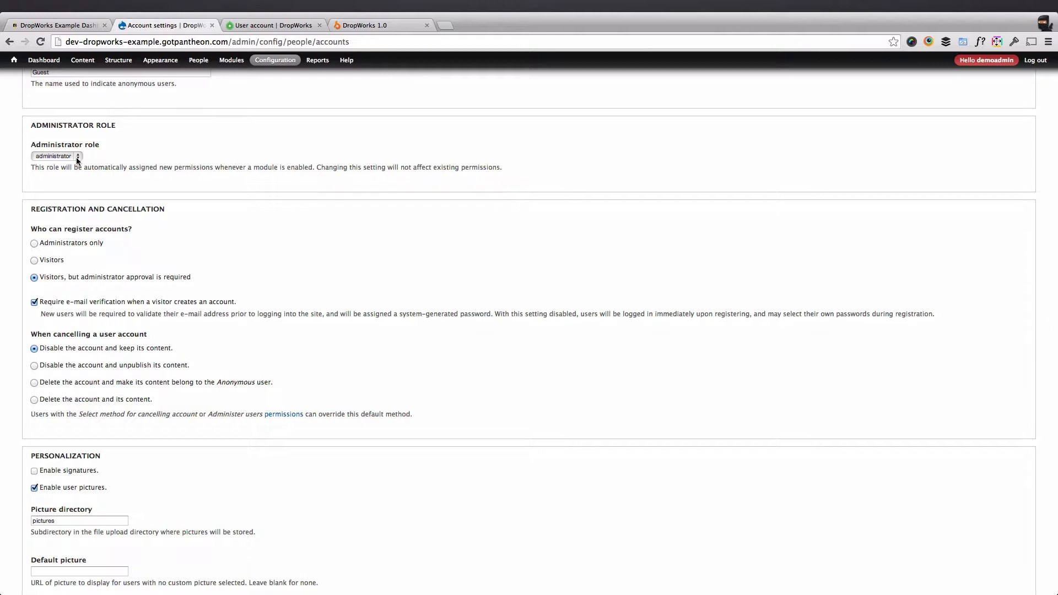
{"action": "scroll", "coordinate": [77, 160], "scroll_direction": "down", "scroll_amount": 2}
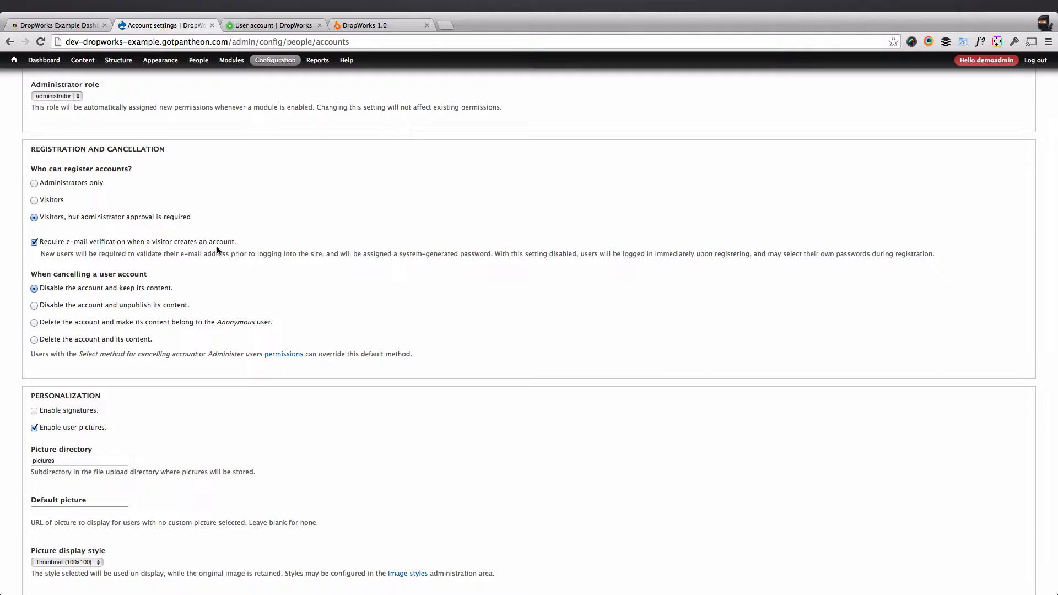
{"action": "scroll", "coordinate": [217, 251], "scroll_direction": "down", "scroll_amount": 3}
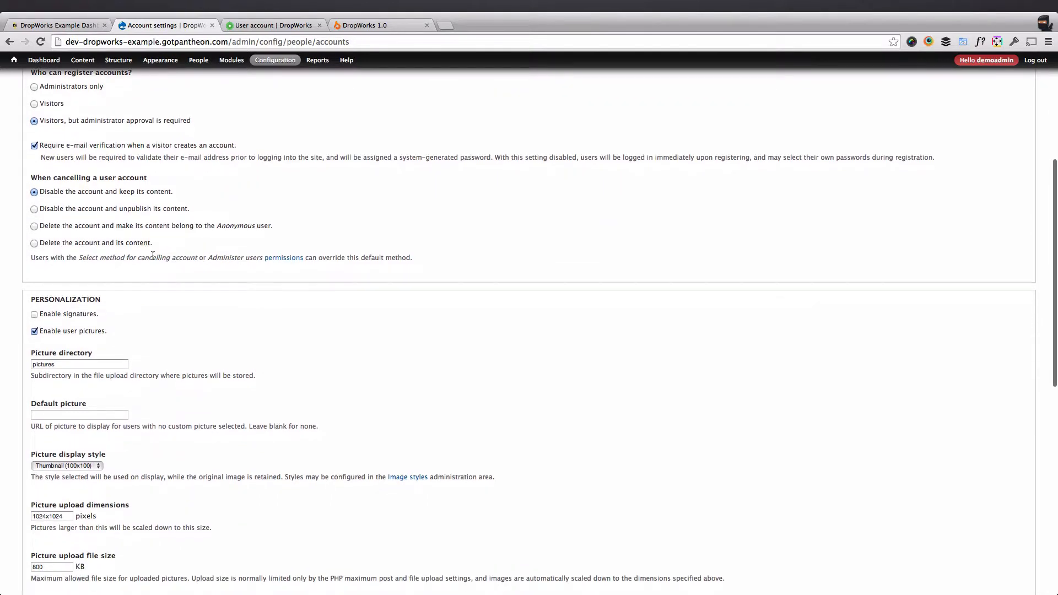
{"action": "scroll", "coordinate": [153, 256], "scroll_direction": "down", "scroll_amount": 3}
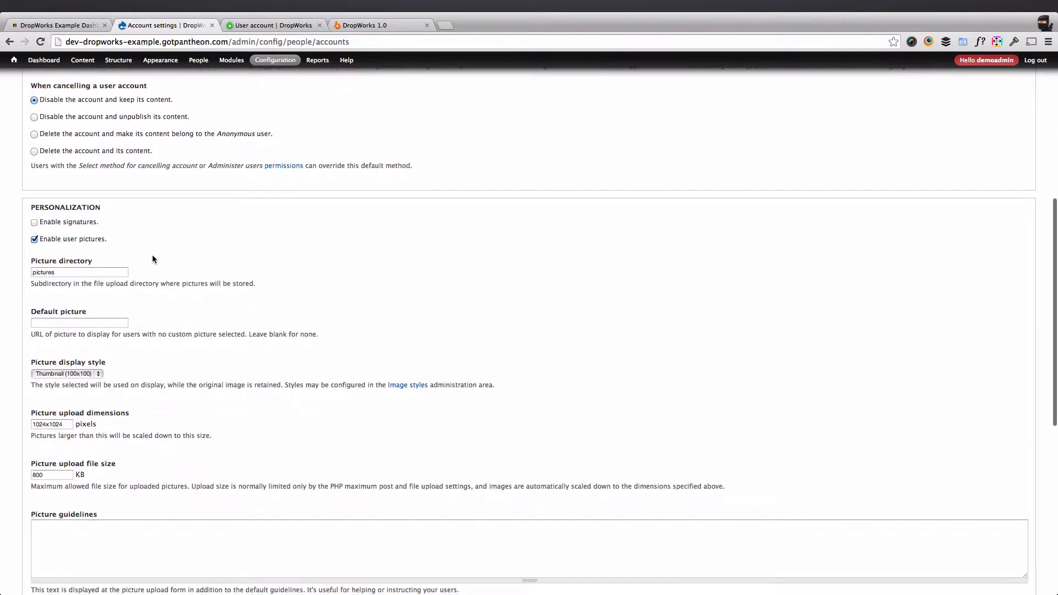
{"action": "left_click", "coordinate": [65, 240]}
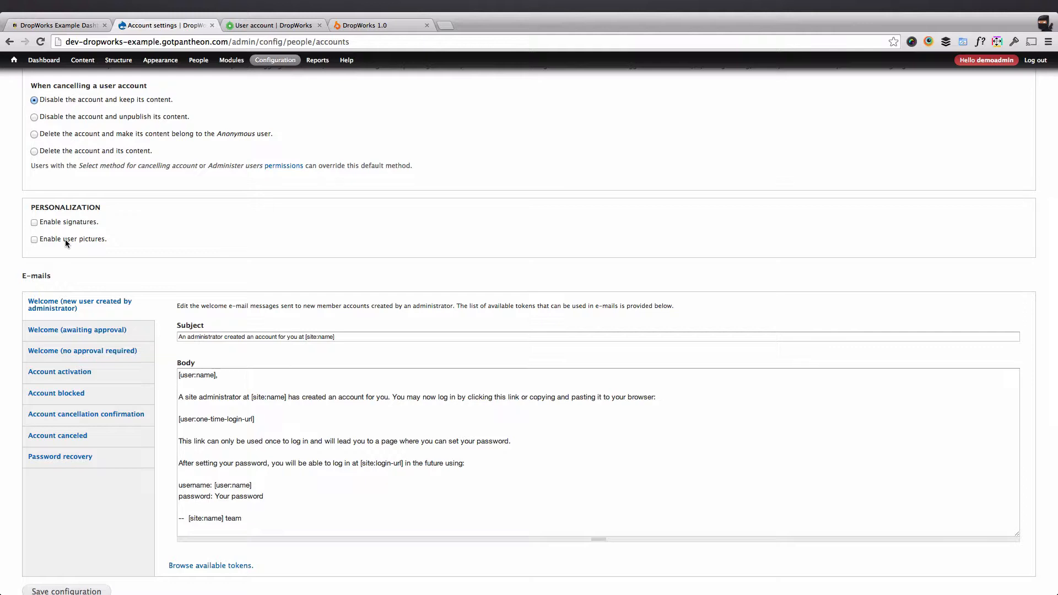
{"action": "scroll", "coordinate": [164, 333], "scroll_direction": "down", "scroll_amount": 2}
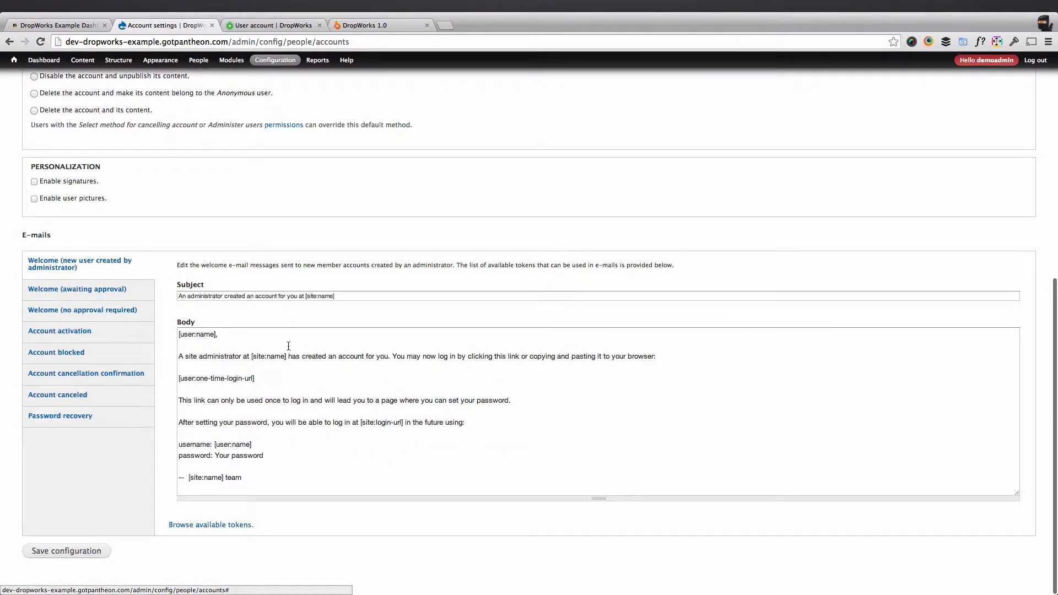
{"action": "scroll", "coordinate": [307, 482], "scroll_direction": "up", "scroll_amount": 1}
{"action": "scroll", "coordinate": [246, 541], "scroll_direction": "down", "scroll_amount": 1}
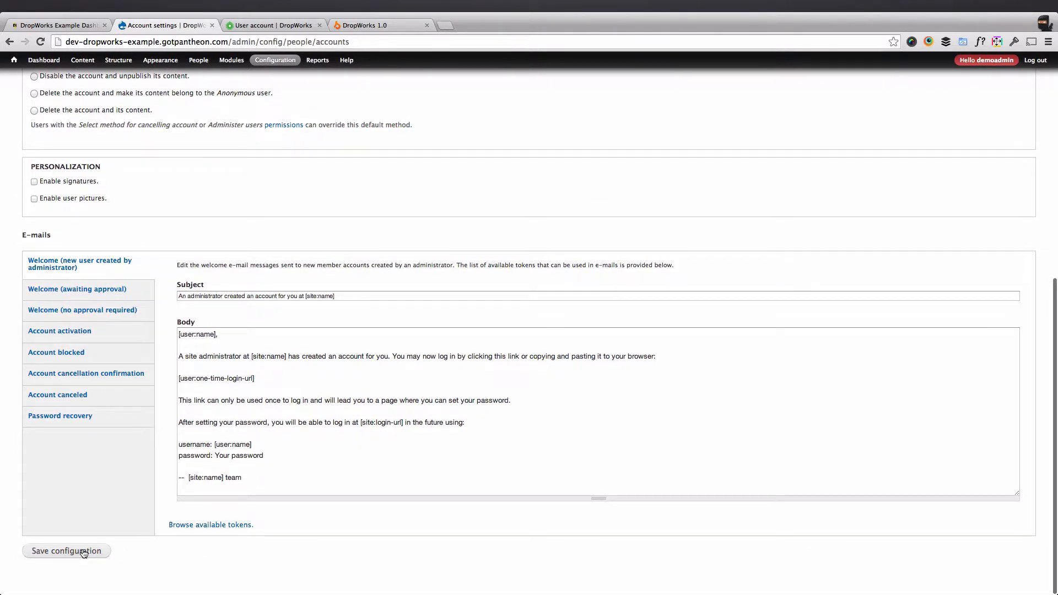
{"action": "left_click", "coordinate": [84, 553]}
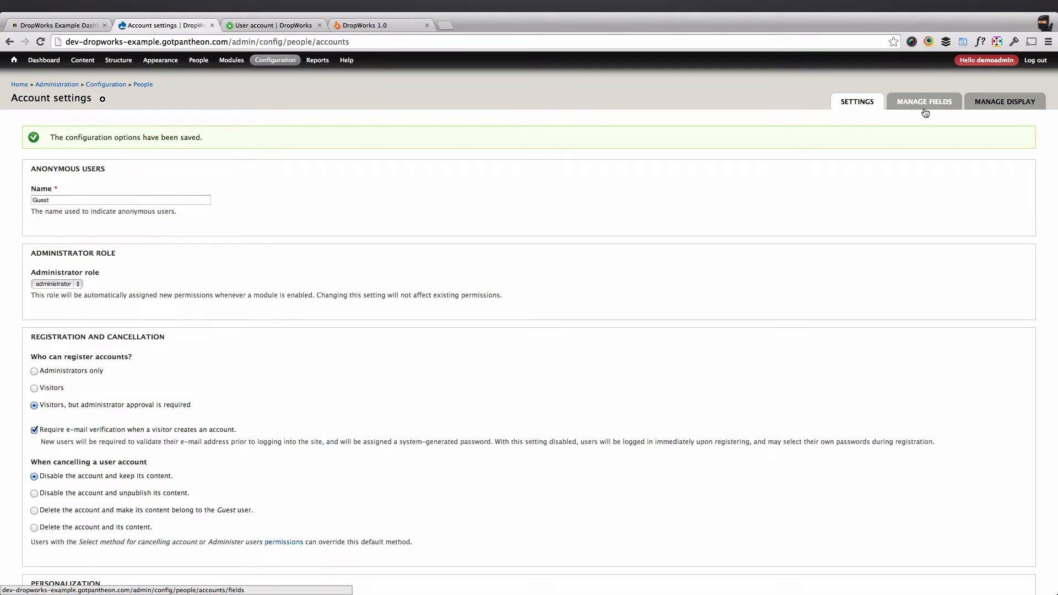
Add a required First Name Text field with a 255-character maximum to user accounts.
{"action": "left_click", "coordinate": [925, 112]}
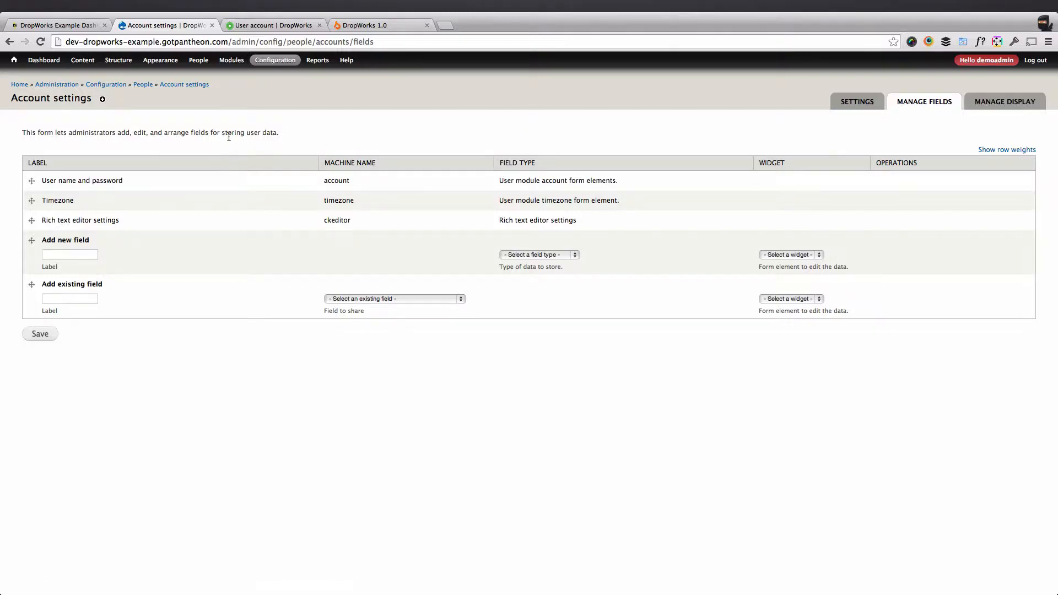
{"action": "left_click", "coordinate": [78, 254]}
{"action": "type", "text": "First Name"}
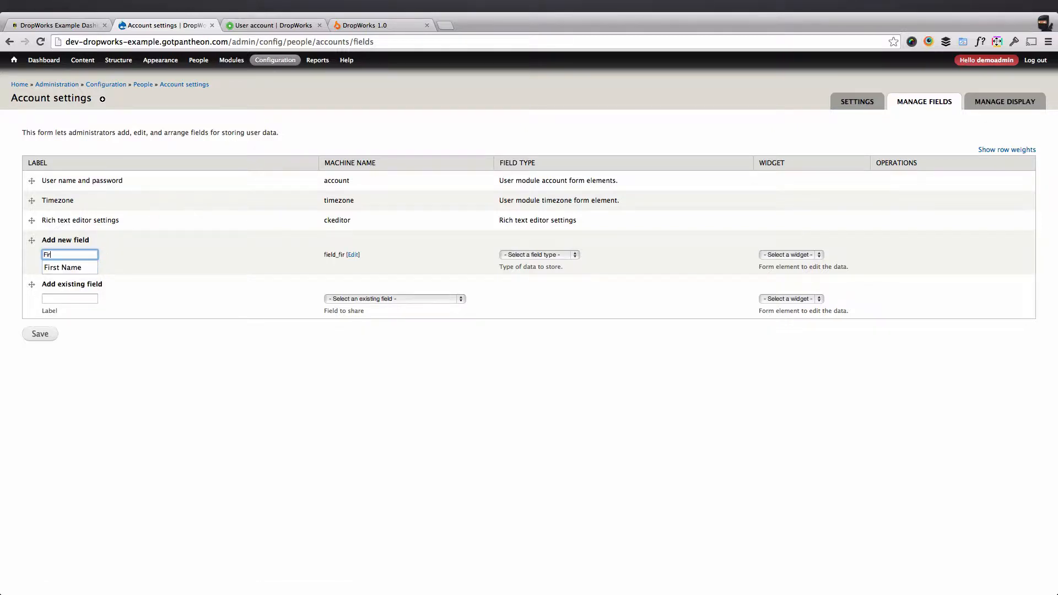
{"action": "key", "text": "Down"}
{"action": "key", "text": "Tab"}
{"action": "left_click", "coordinate": [524, 254]}
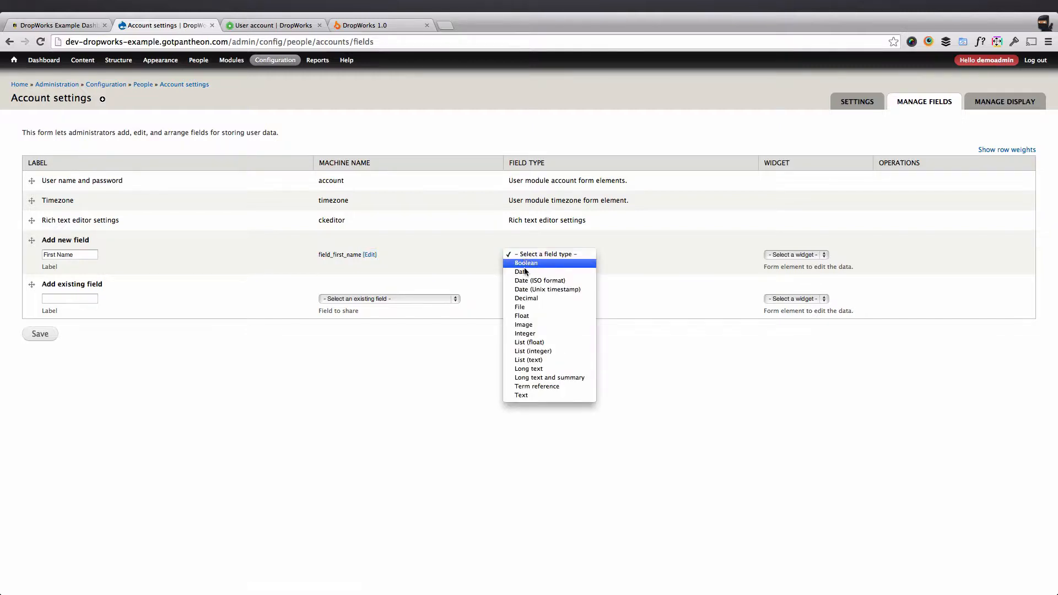
{"action": "left_click", "coordinate": [529, 395]}
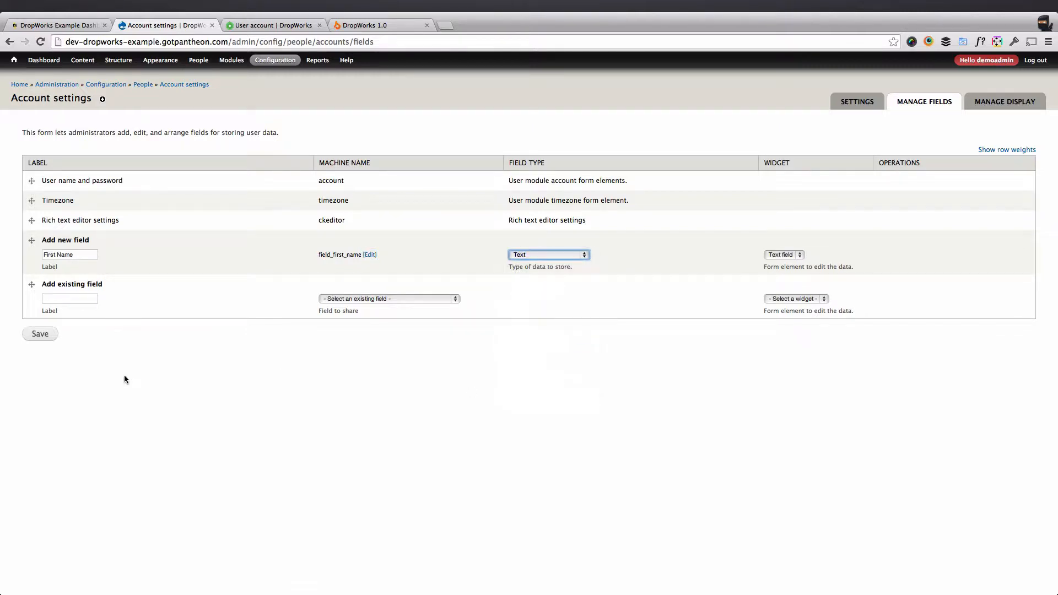
{"action": "left_click", "coordinate": [46, 330]}
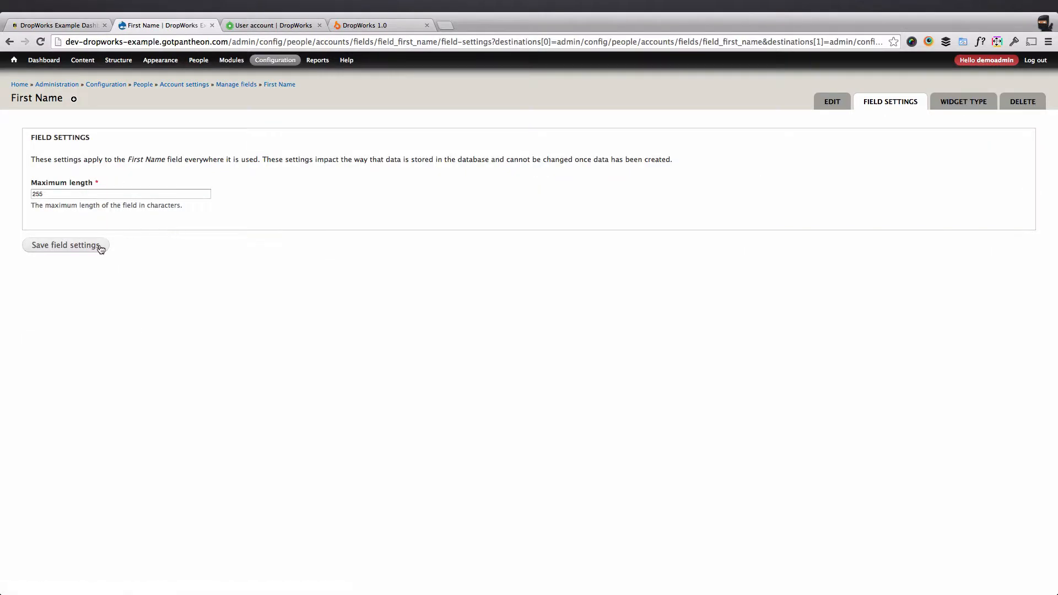
{"action": "left_click", "coordinate": [100, 248]}
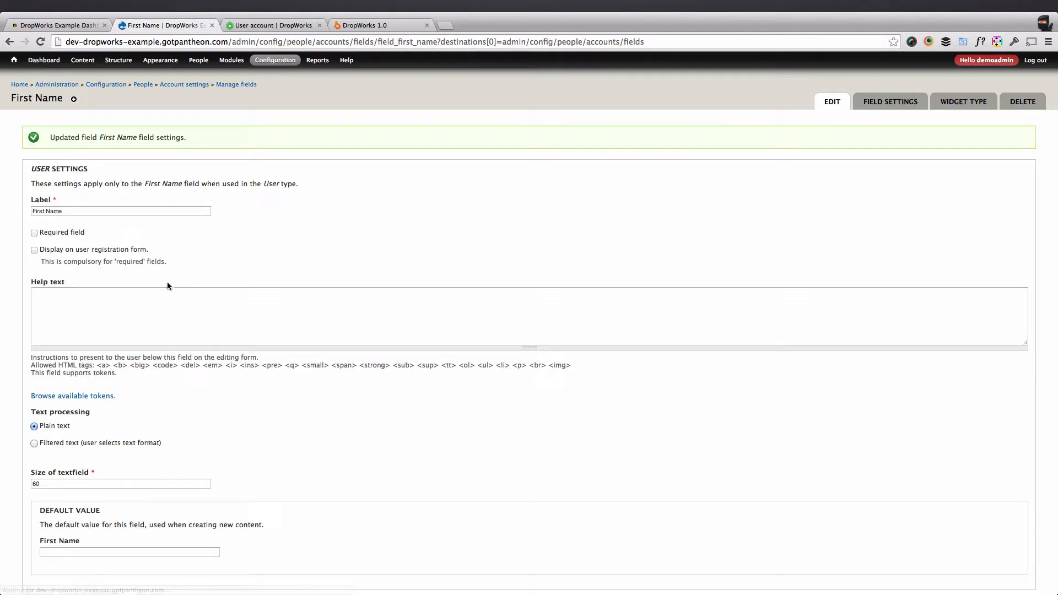
{"action": "left_click", "coordinate": [61, 232]}
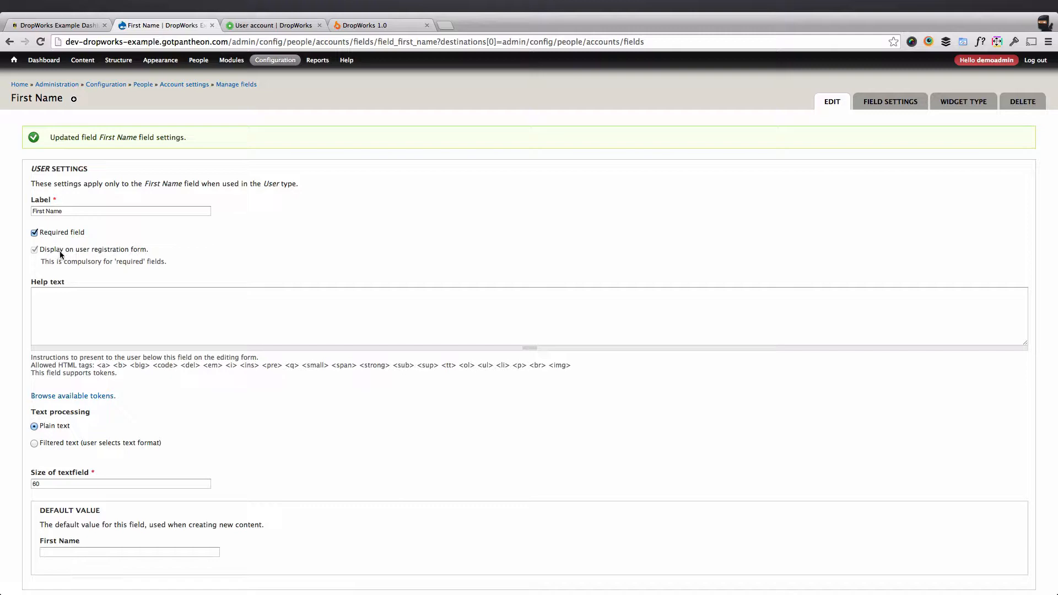
{"action": "scroll", "coordinate": [143, 258], "scroll_direction": "down", "scroll_amount": 5}
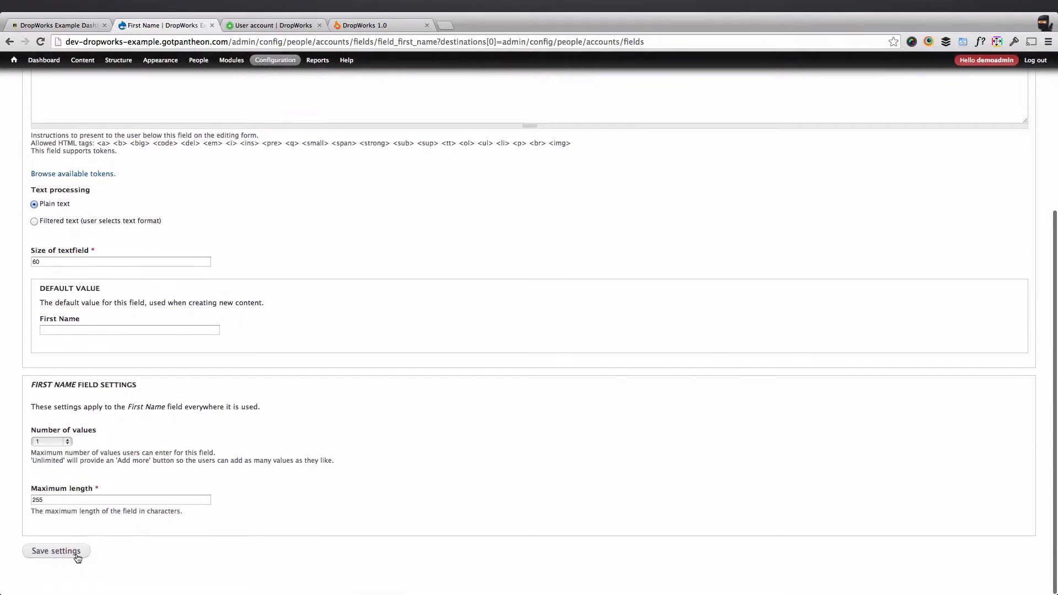
{"action": "left_click", "coordinate": [69, 554]}
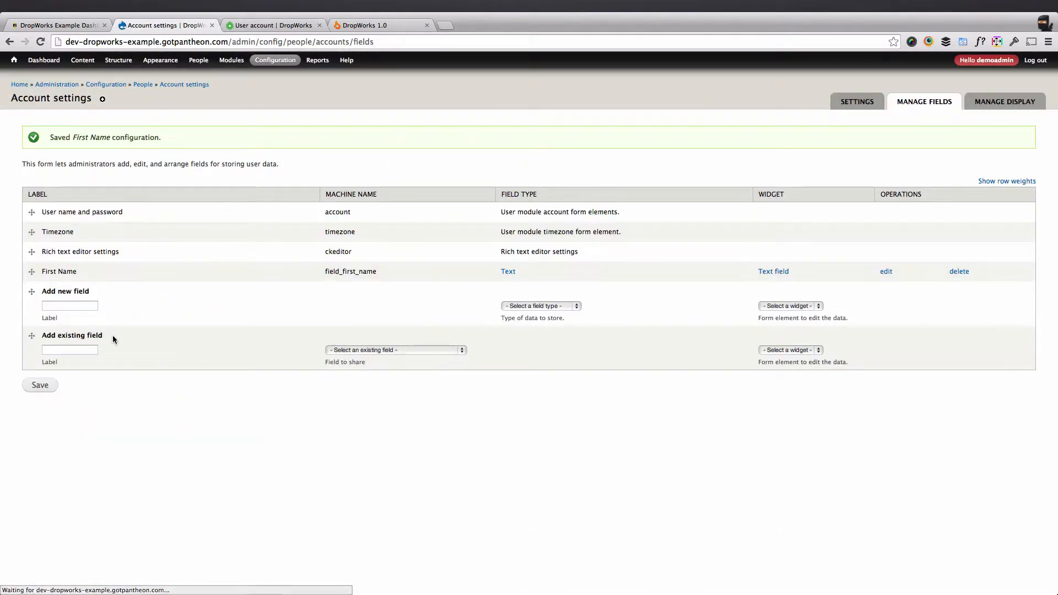
Add a required Last Name Text field to user accounts.
{"action": "left_click", "coordinate": [69, 311]}
{"action": "type", "text": "Las"}
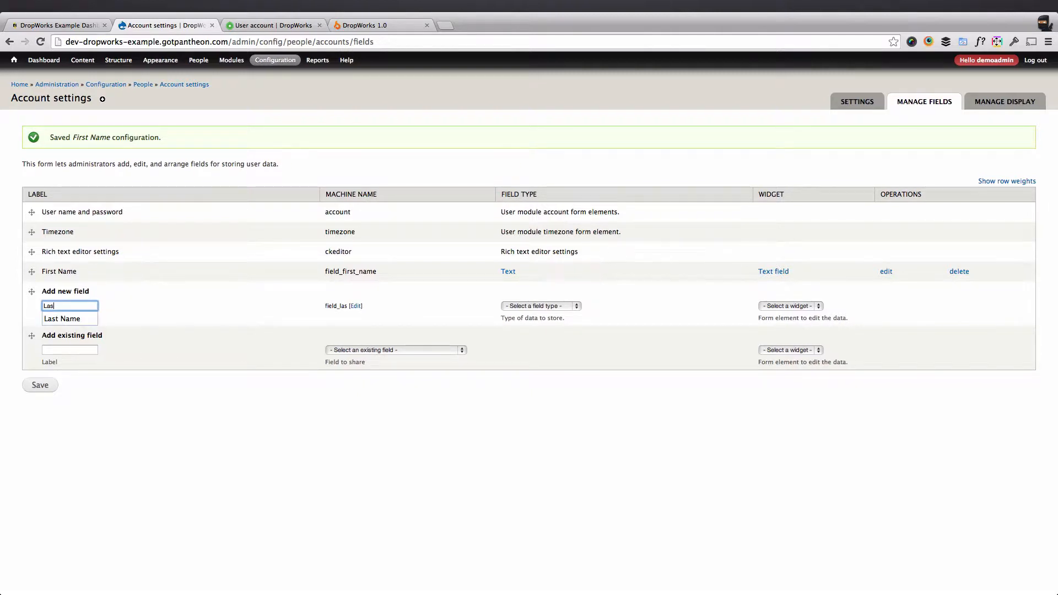
{"action": "key", "text": "Down"}
{"action": "key", "text": "Return"}
{"action": "left_click", "coordinate": [555, 306]}
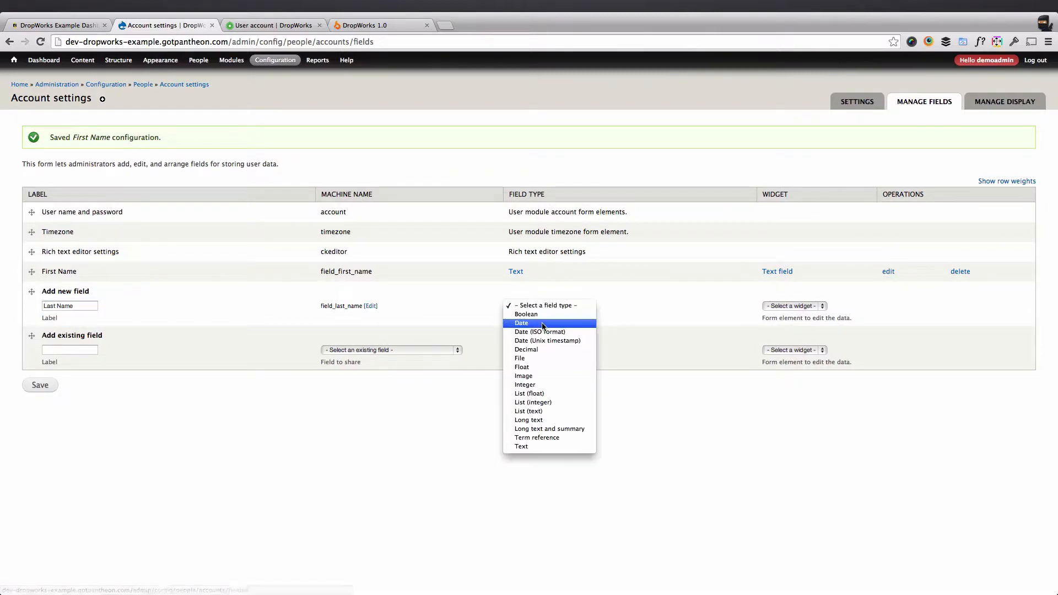
{"action": "left_click", "coordinate": [540, 448]}
{"action": "left_click", "coordinate": [41, 385]}
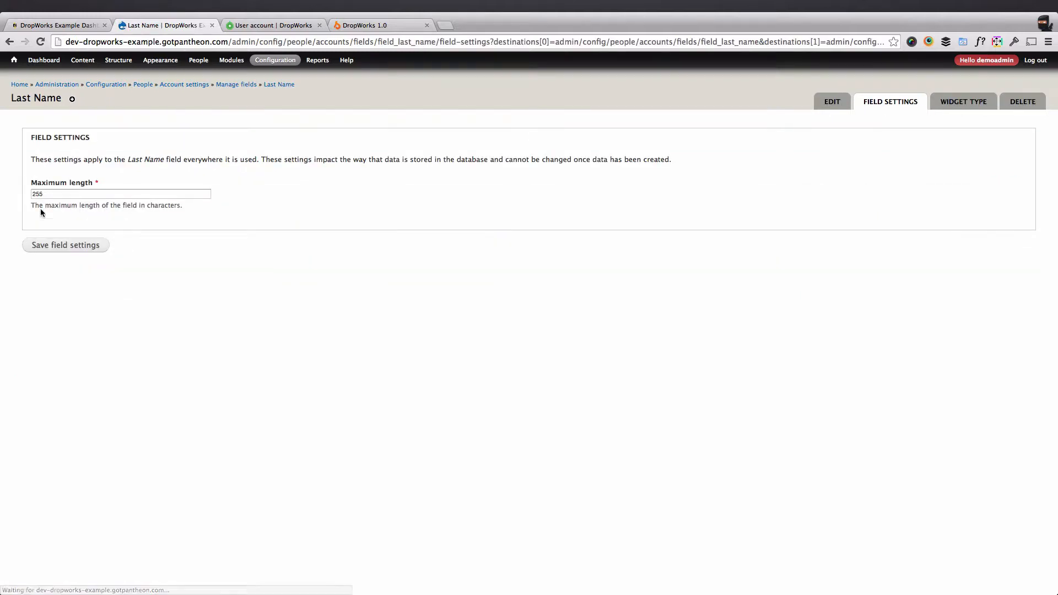
{"action": "left_click", "coordinate": [77, 248]}
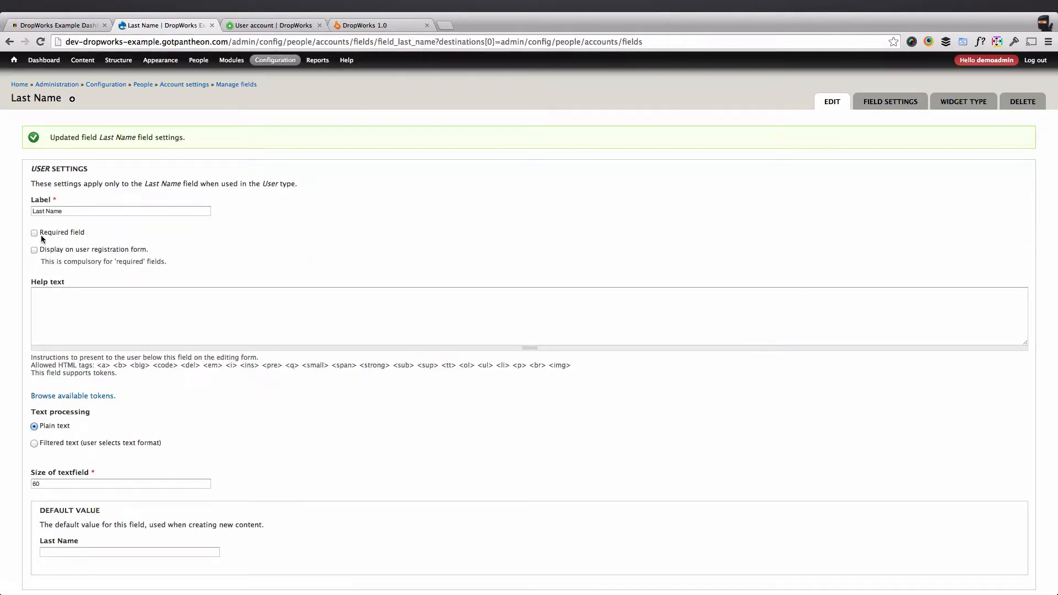
{"action": "left_click", "coordinate": [42, 233]}
{"action": "scroll", "coordinate": [52, 414], "scroll_direction": "down", "scroll_amount": 5}
{"action": "left_click", "coordinate": [52, 553]}
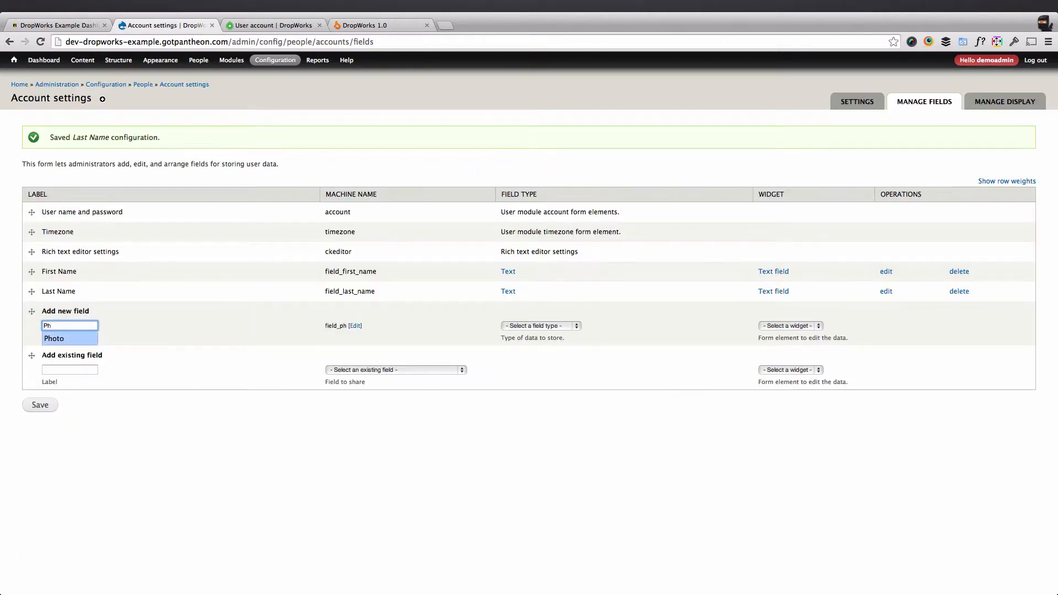
{"action": "key", "text": "Tab"}
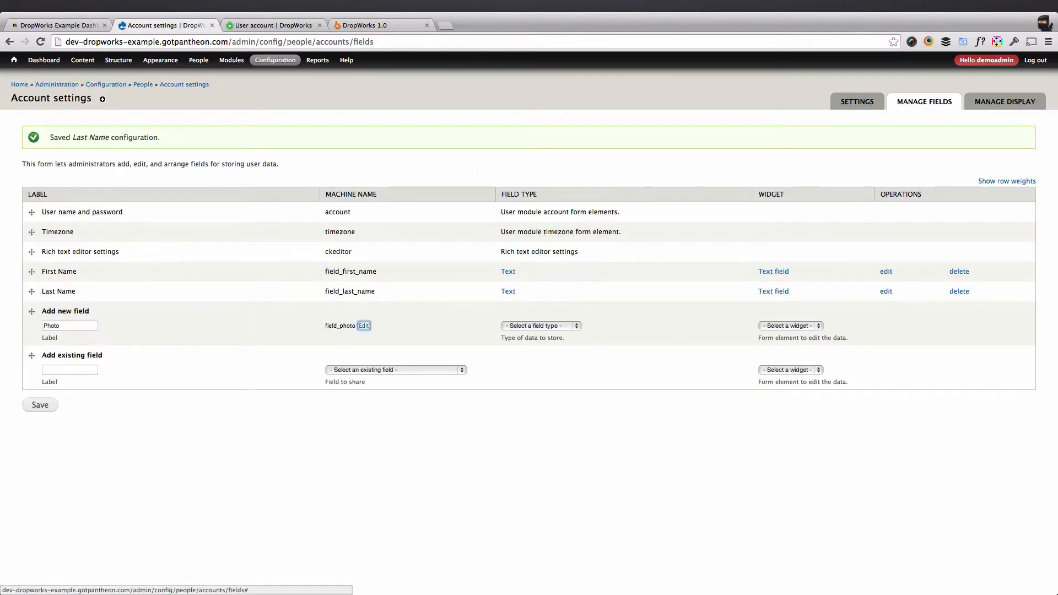
Add Photo to user accounts as a required Image field.
{"action": "left_click", "coordinate": [545, 326]}
{"action": "left_click", "coordinate": [541, 396]}
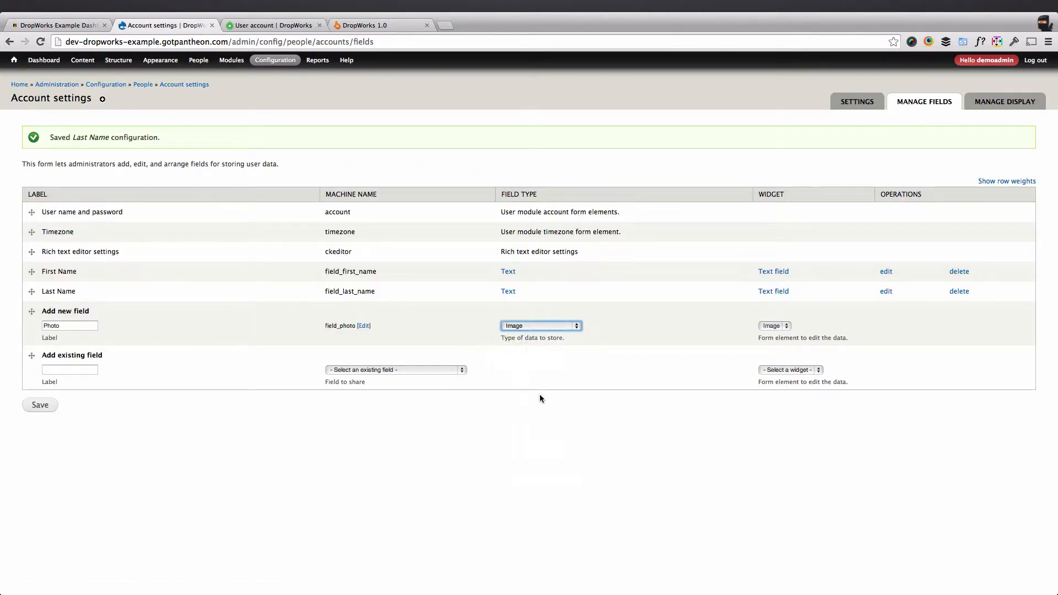
{"action": "left_click", "coordinate": [39, 406]}
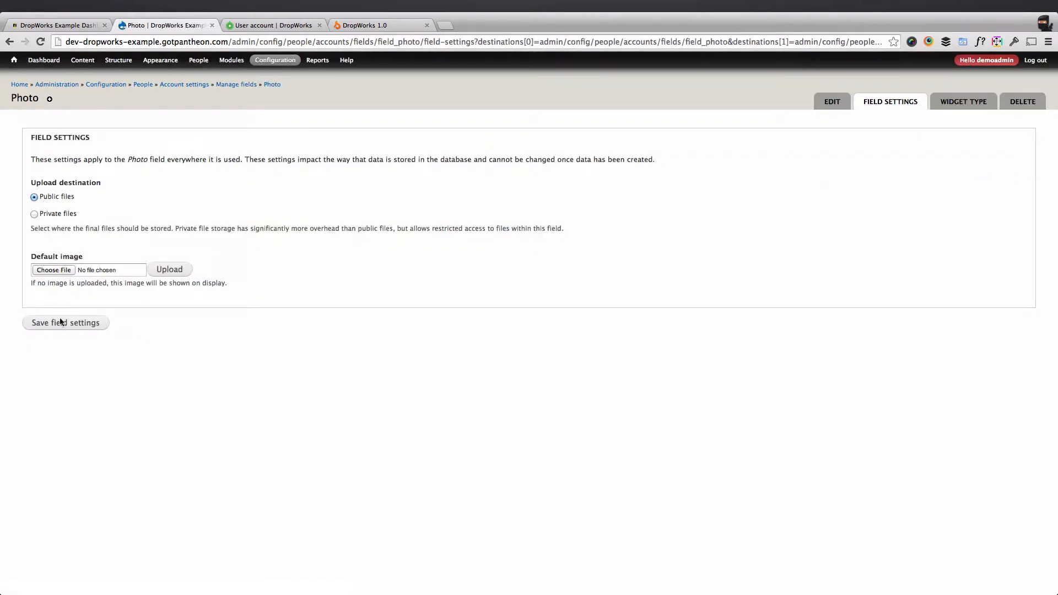
{"action": "left_click", "coordinate": [63, 323]}
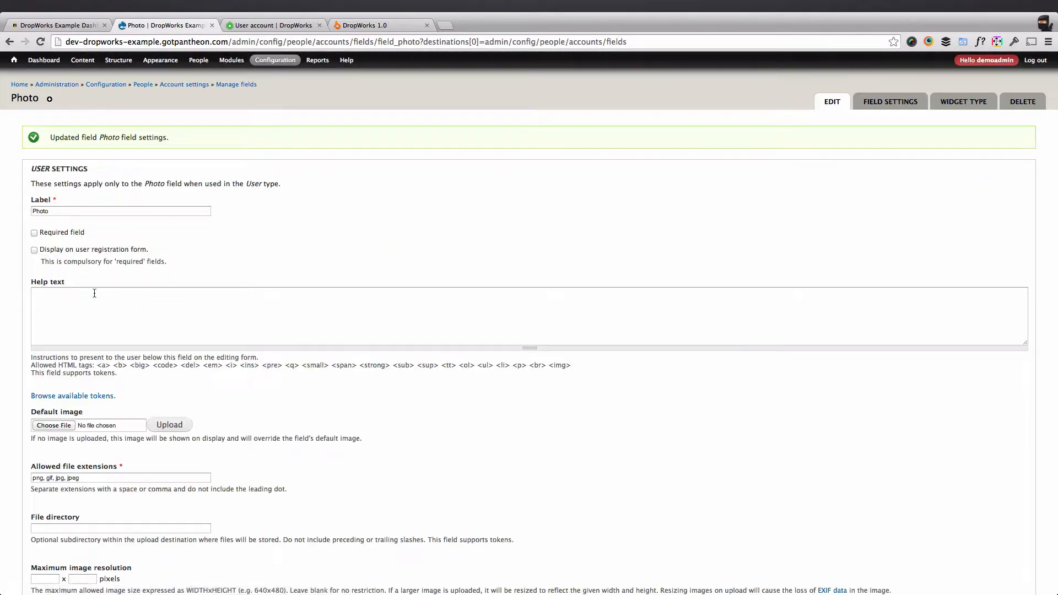
{"action": "left_click", "coordinate": [70, 233]}
{"action": "scroll", "coordinate": [92, 310], "scroll_direction": "down", "scroll_amount": 15}
{"action": "left_click", "coordinate": [65, 549]}
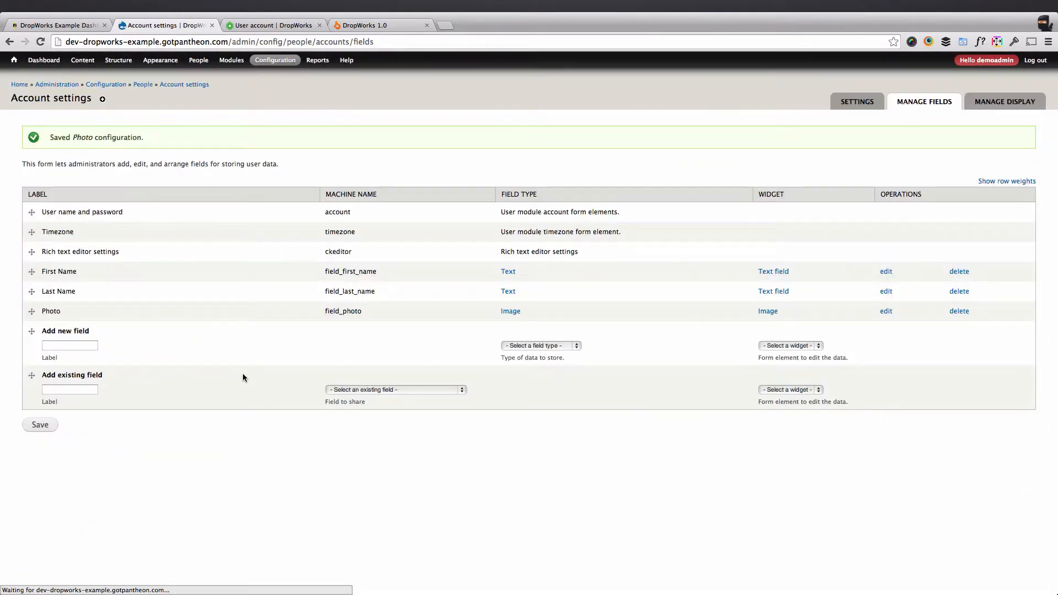
Add a Bio Long text field that allows filtered text.
{"action": "left_click", "coordinate": [77, 345]}
{"action": "type", "text": "Bio"}
{"action": "key", "text": "Tab"}
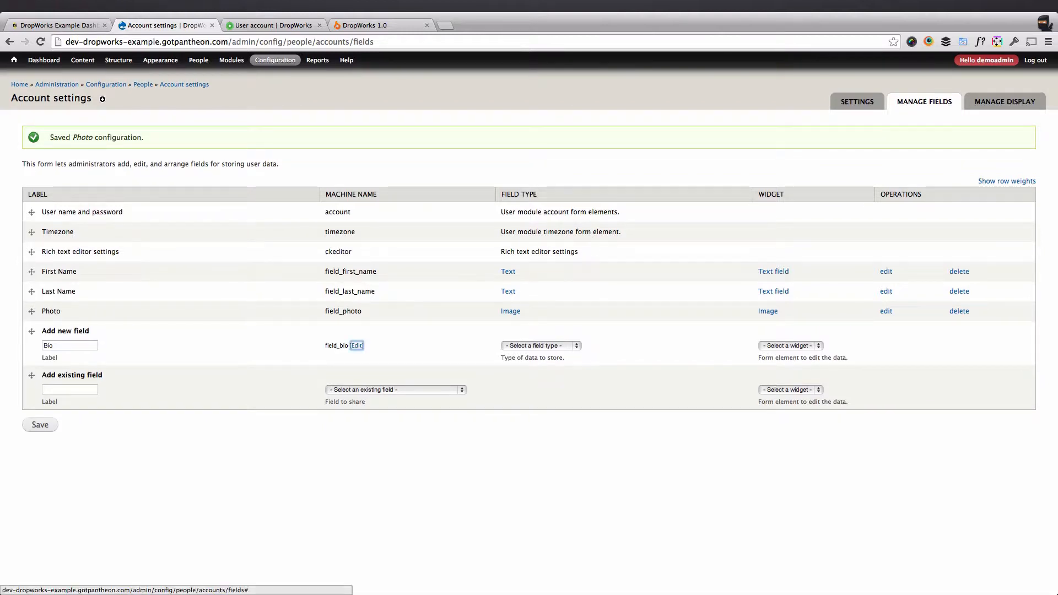
{"action": "key", "text": "Tab"}
{"action": "type", "text": "tlo"}
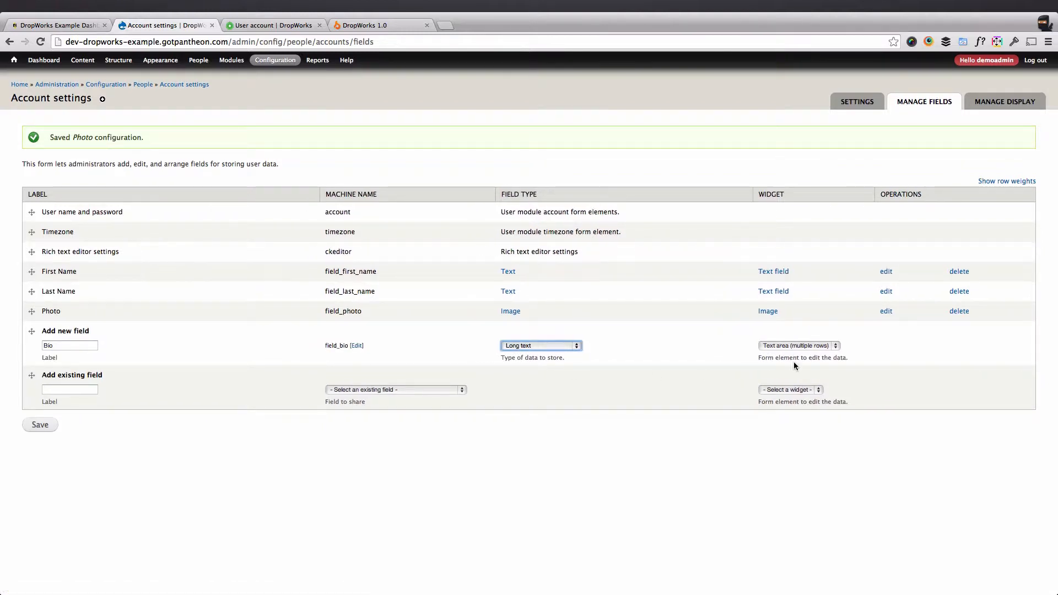
{"action": "left_click", "coordinate": [47, 423]}
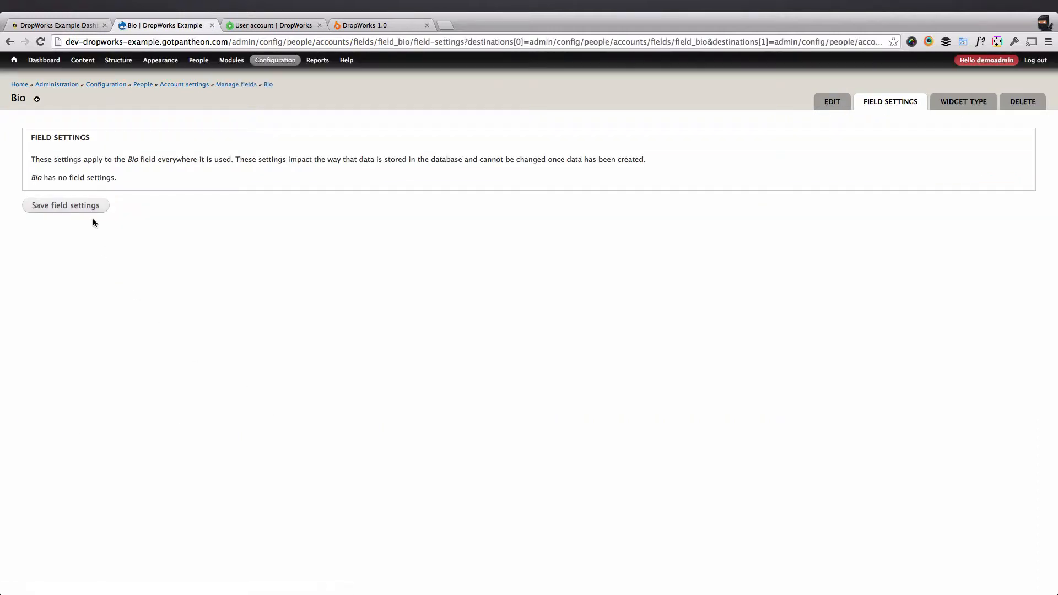
{"action": "left_click", "coordinate": [92, 207]}
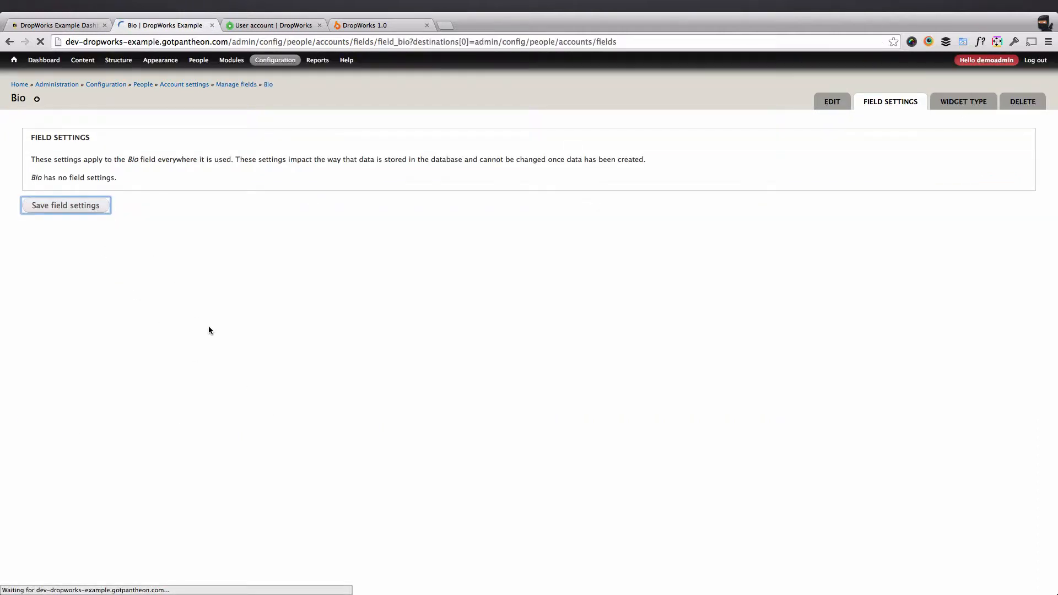
{"action": "scroll", "coordinate": [208, 330], "scroll_direction": "down", "scroll_amount": 5}
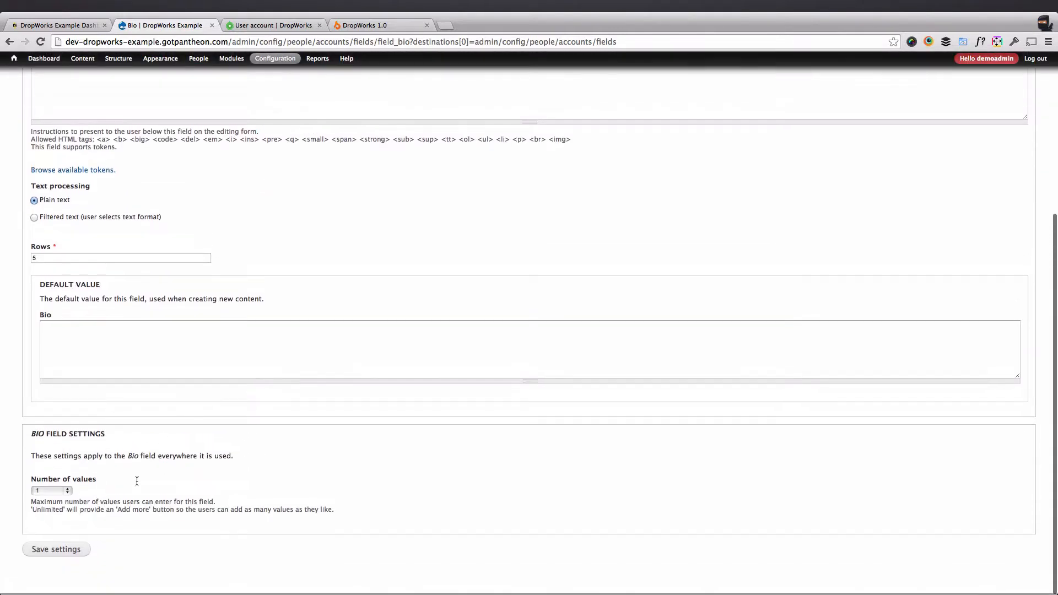
{"action": "left_click", "coordinate": [65, 551]}
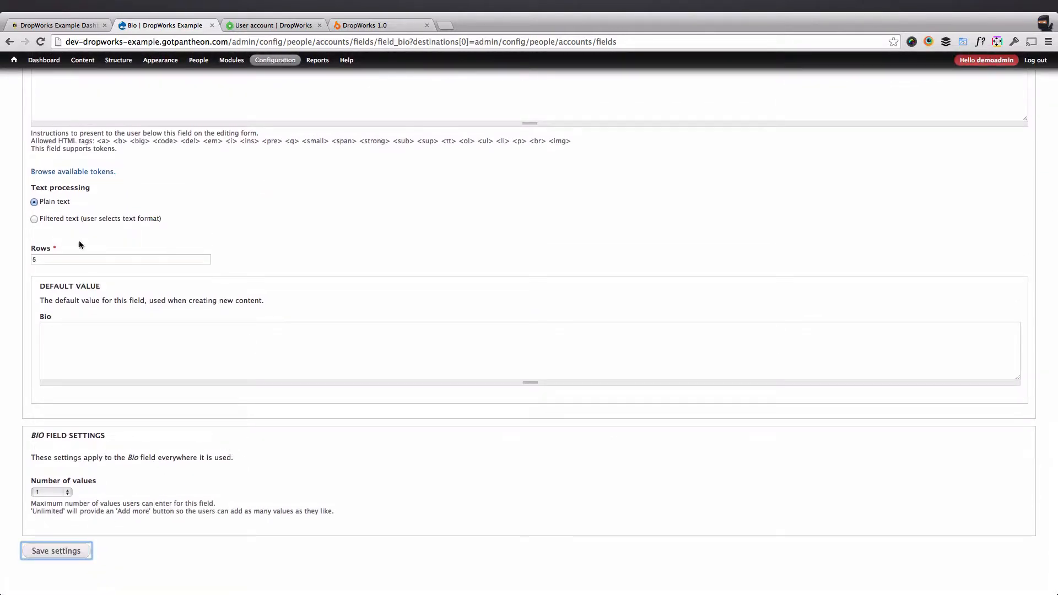
{"action": "left_click", "coordinate": [75, 220]}
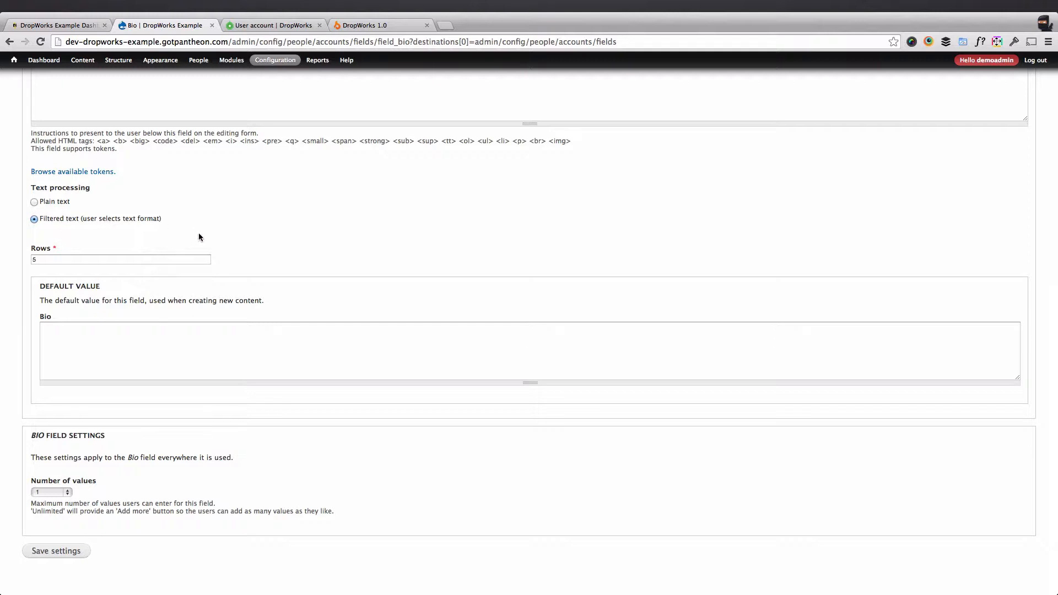
{"action": "left_click", "coordinate": [55, 551]}
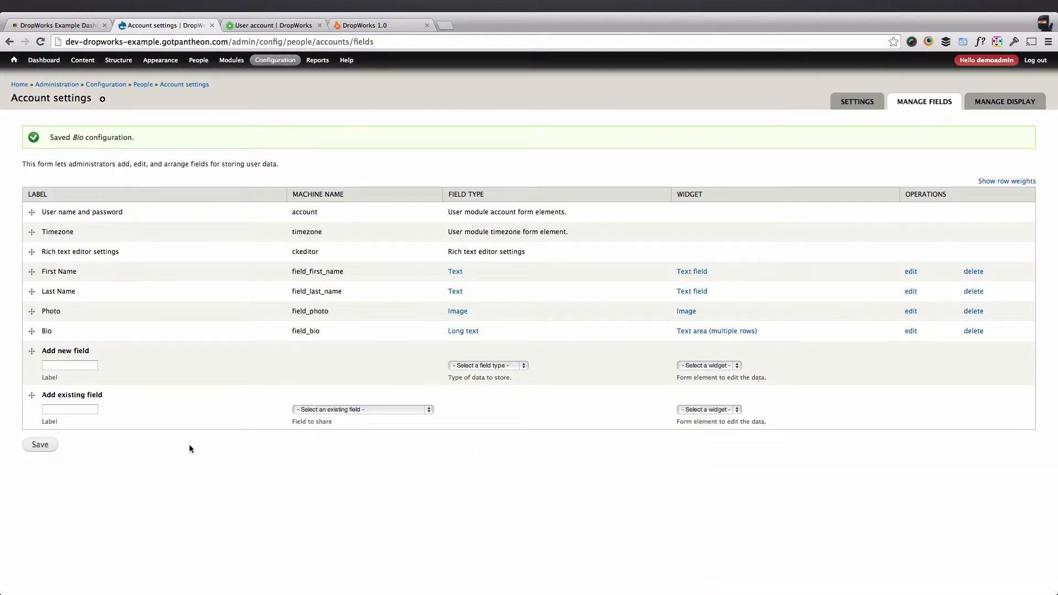
Move Rich text editor settings and Timezone below Bio and save the field order.
{"action": "left_click_drag", "start_coordinate": [39, 250], "coordinate": [32, 344]}
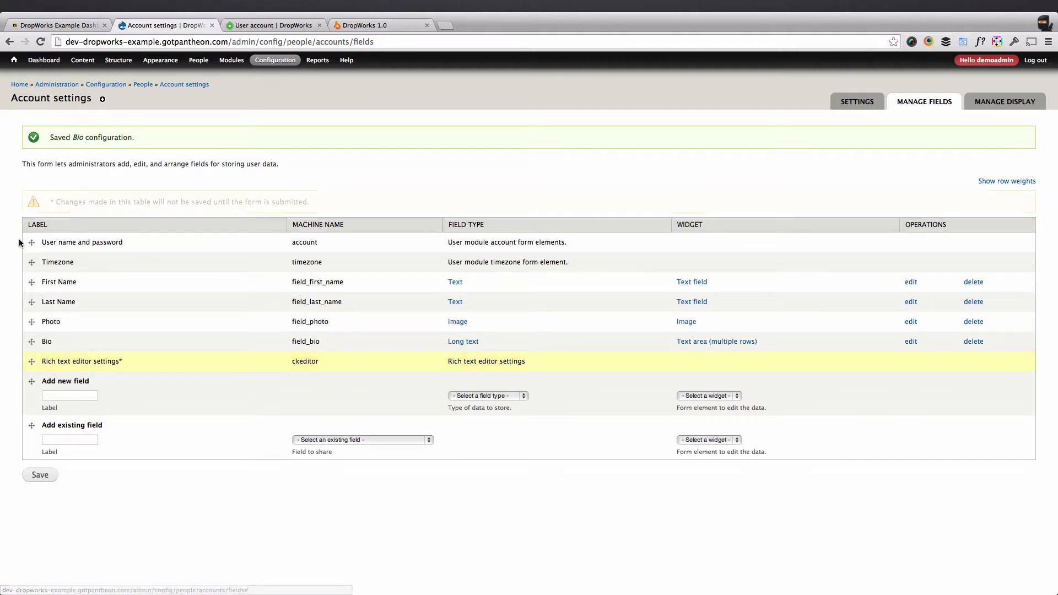
{"action": "left_click_drag", "start_coordinate": [32, 260], "coordinate": [32, 342]}
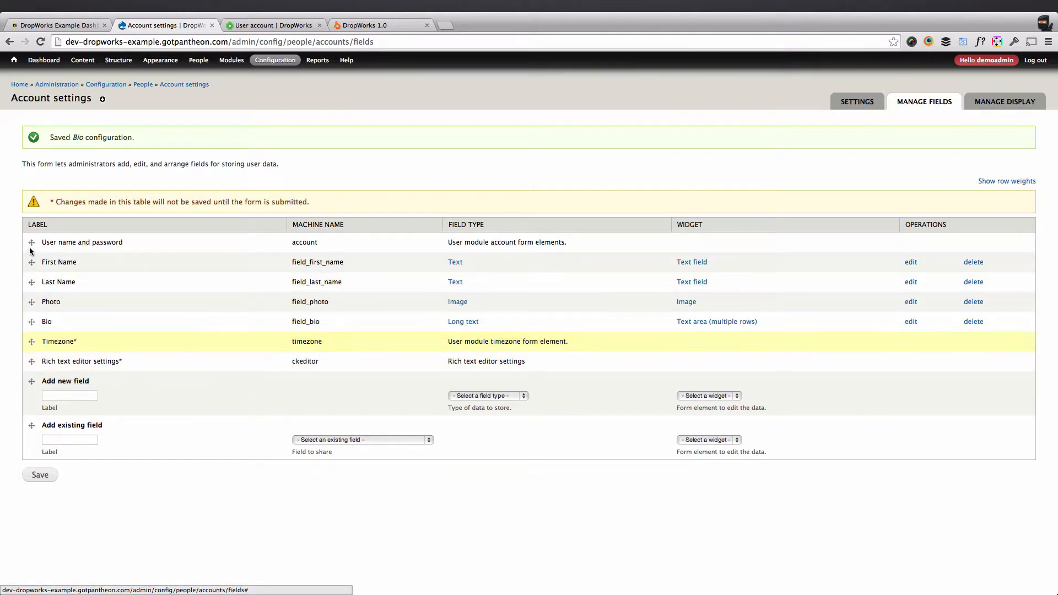
{"action": "mouse_move", "coordinate": [32, 242]}
{"action": "left_mouse_down"}
{"action": "mouse_move", "coordinate": [29, 297]}
{"action": "mouse_move", "coordinate": [32, 242]}
{"action": "left_mouse_up"}
{"action": "left_click", "coordinate": [55, 477]}
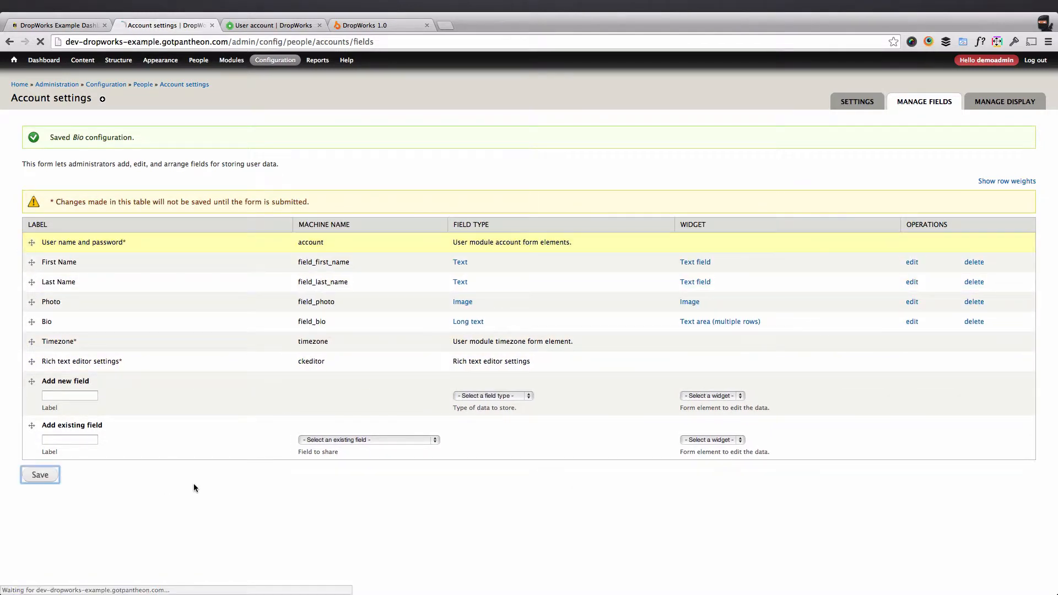
Enable custom display settings for the User account view mode.
{"action": "left_click", "coordinate": [1014, 100]}
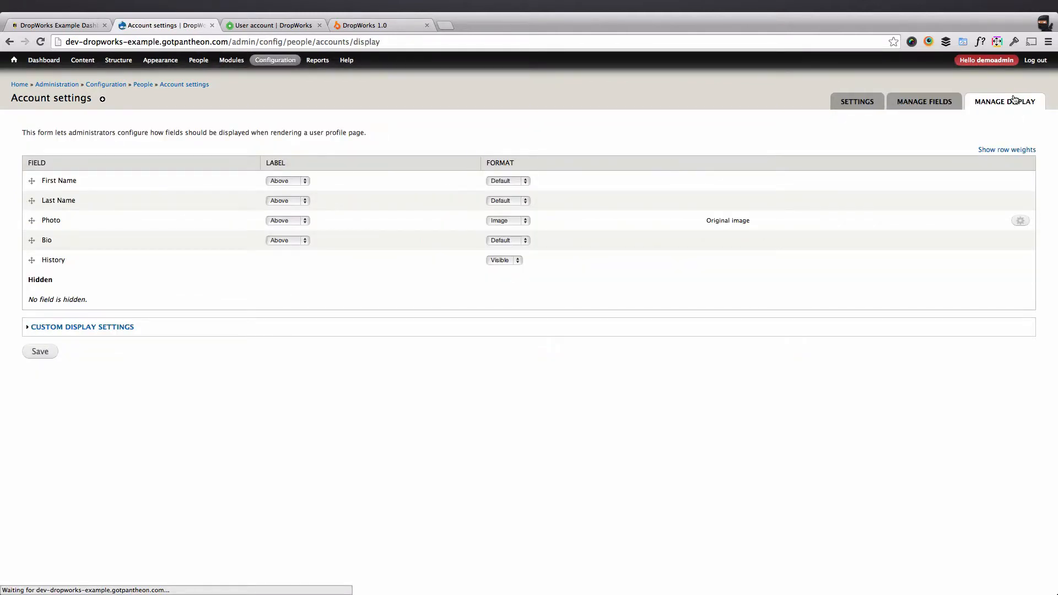
{"action": "left_click", "coordinate": [102, 328]}
{"action": "left_click", "coordinate": [34, 361]}
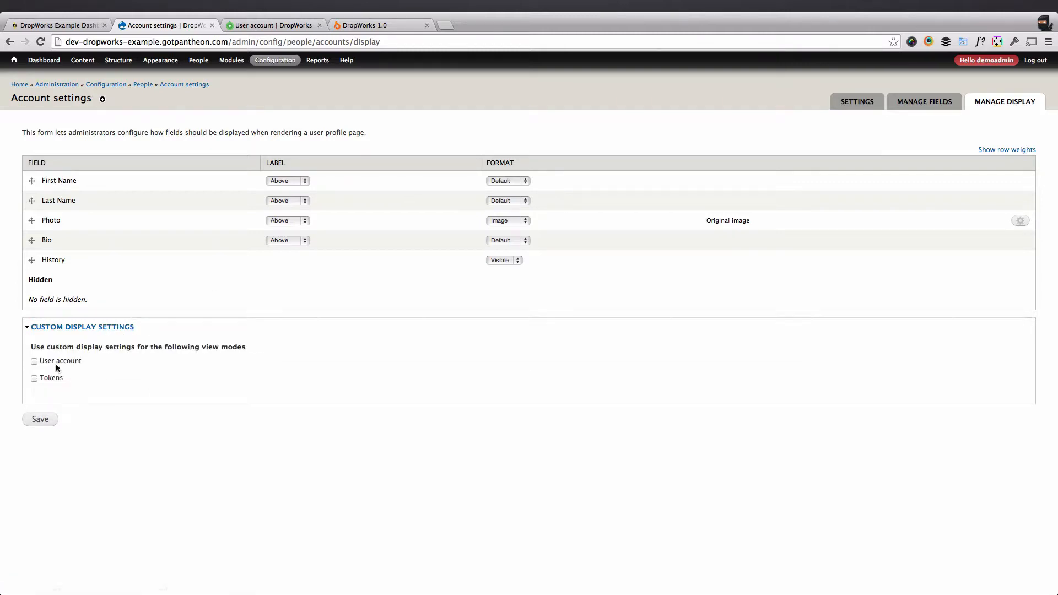
{"action": "left_click", "coordinate": [40, 420]}
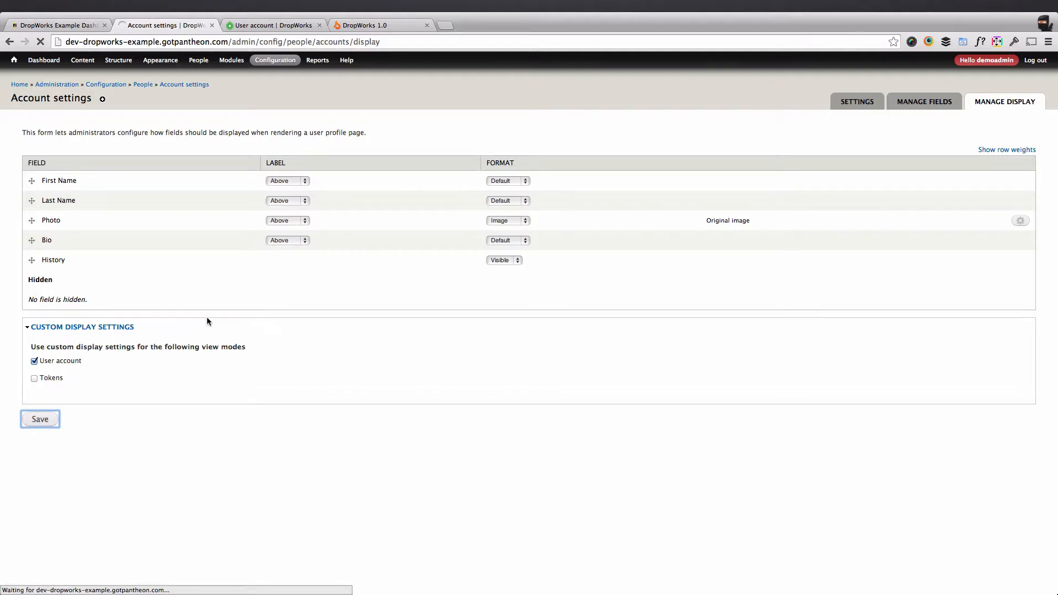
{"action": "left_click", "coordinate": [985, 133]}
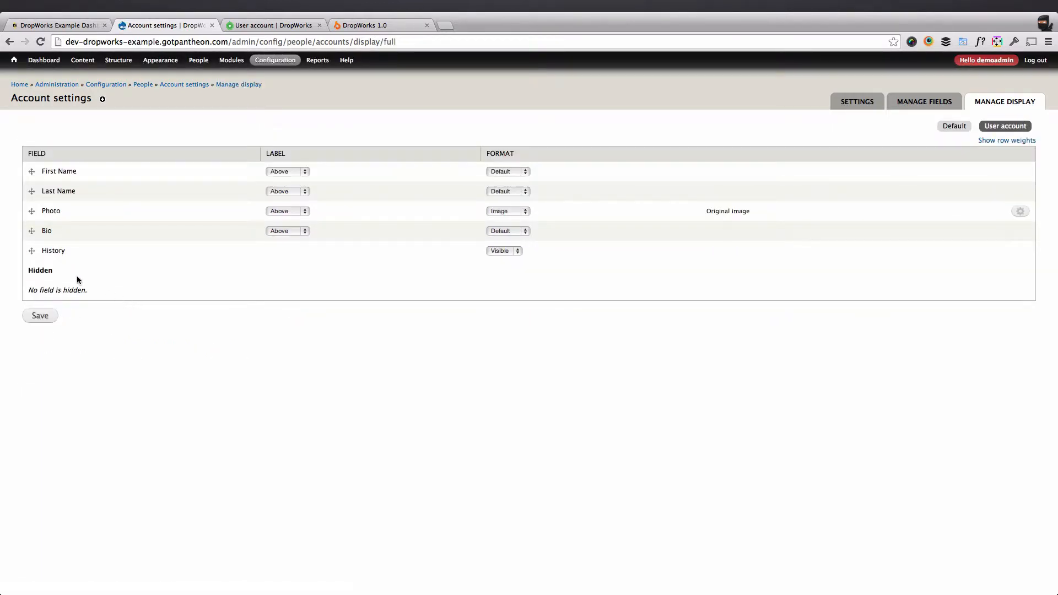
Hide History and Last Name on the User account display and move Photo above First Name.
{"action": "left_click_drag", "start_coordinate": [32, 251], "coordinate": [34, 272]}
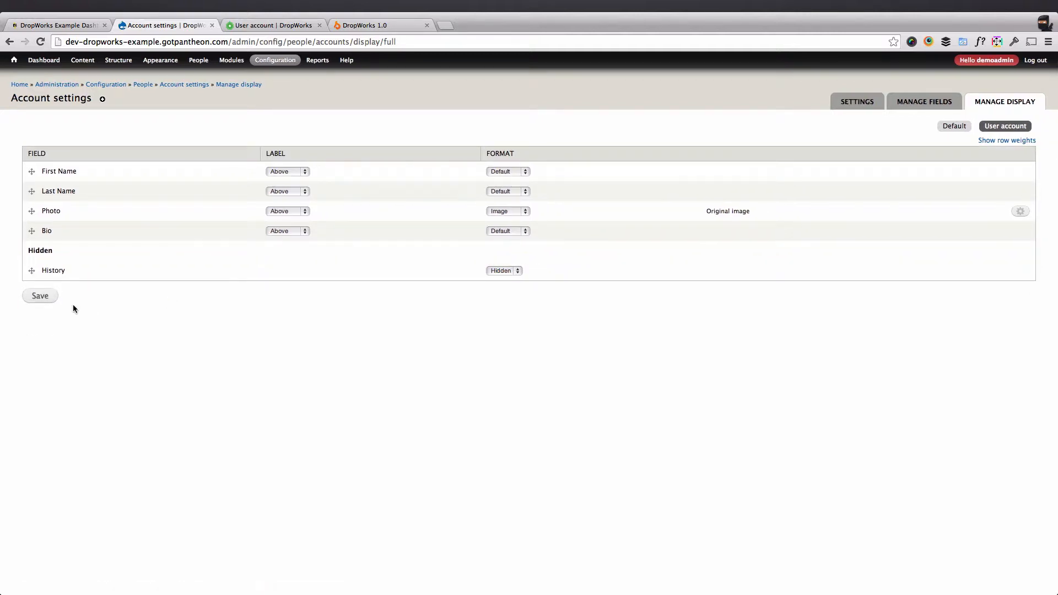
{"action": "left_click", "coordinate": [44, 297]}
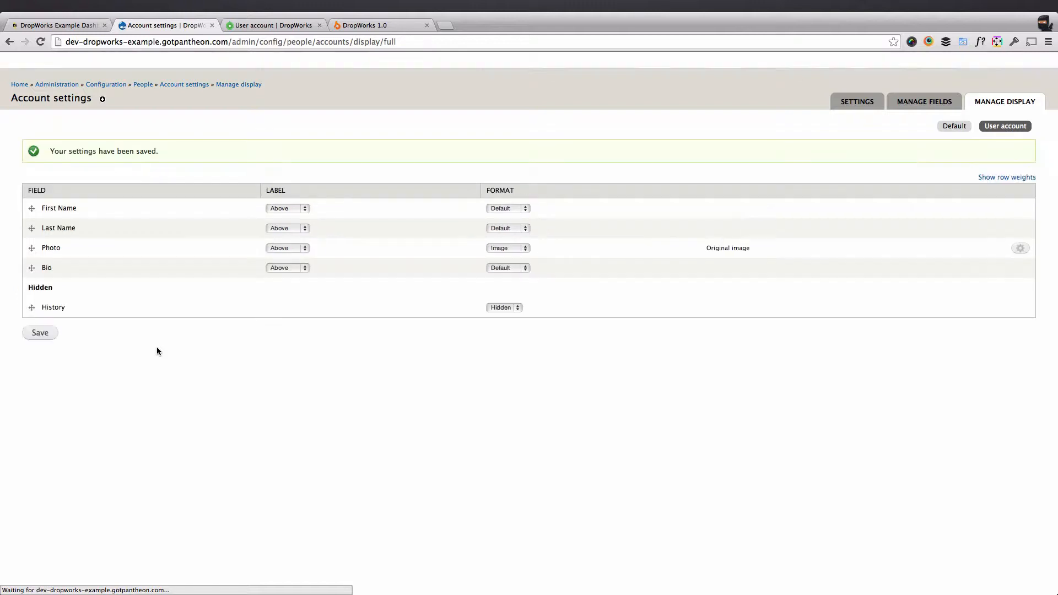
{"action": "left_click_drag", "start_coordinate": [33, 229], "coordinate": [33, 288]}
{"action": "left_click", "coordinate": [40, 333]}
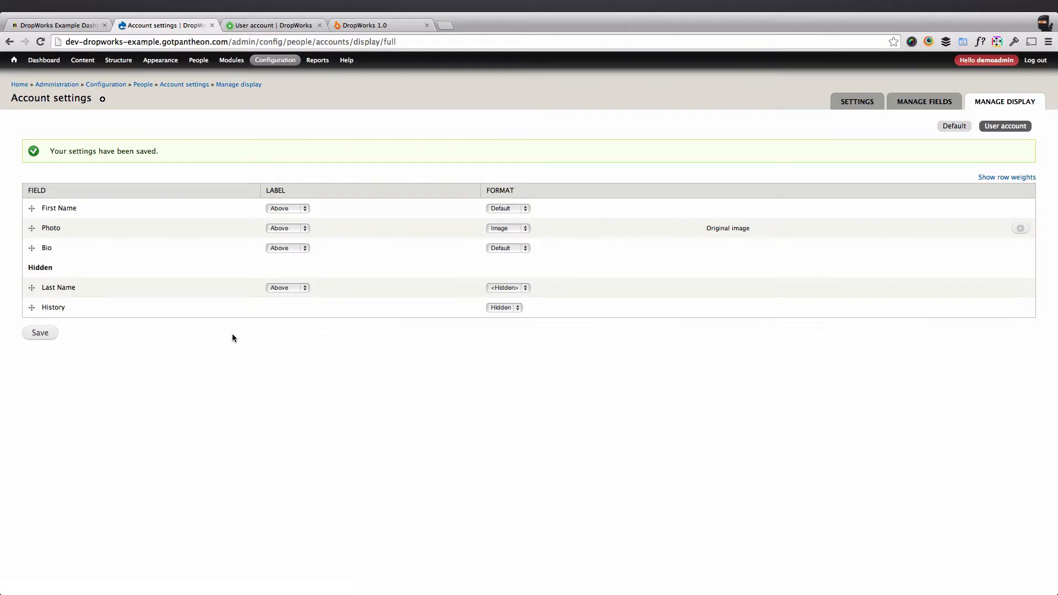
{"action": "left_click_drag", "start_coordinate": [38, 232], "coordinate": [34, 208]}
{"action": "left_click", "coordinate": [39, 365]}
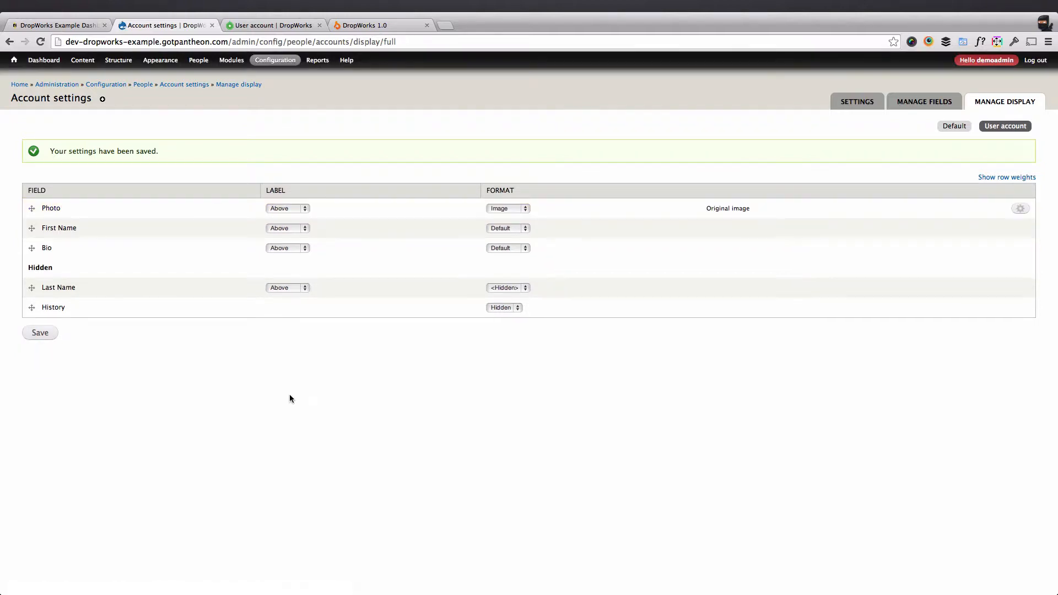
Set the Bio and Photo labels to hidden and save the display.
{"action": "left_click", "coordinate": [303, 251]}
{"action": "left_click", "coordinate": [287, 265]}
{"action": "left_click", "coordinate": [292, 229]}
{"action": "left_click", "coordinate": [290, 211]}
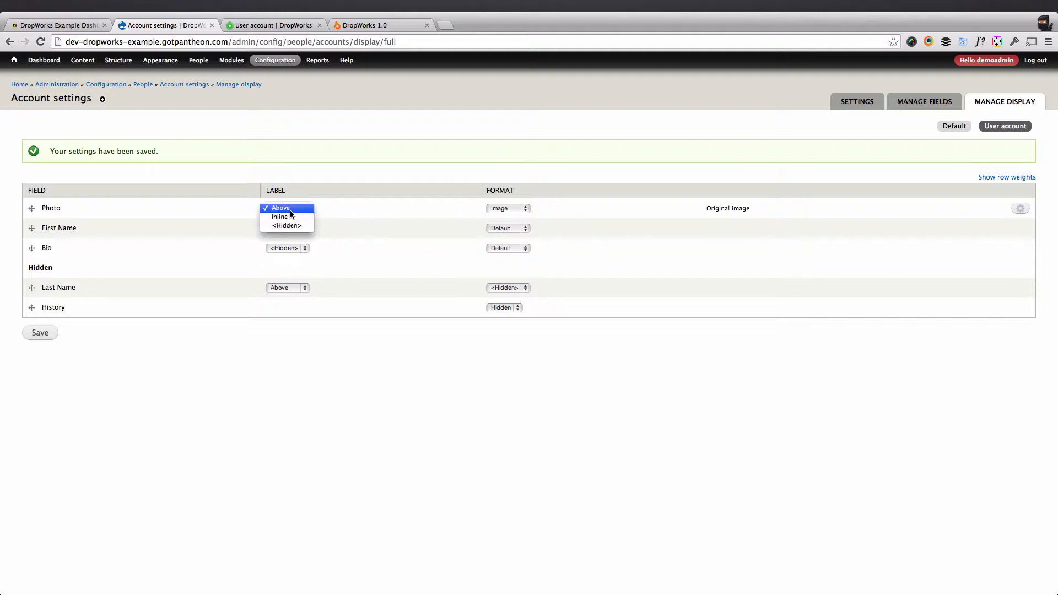
{"action": "left_click", "coordinate": [294, 228]}
{"action": "left_click", "coordinate": [55, 333]}
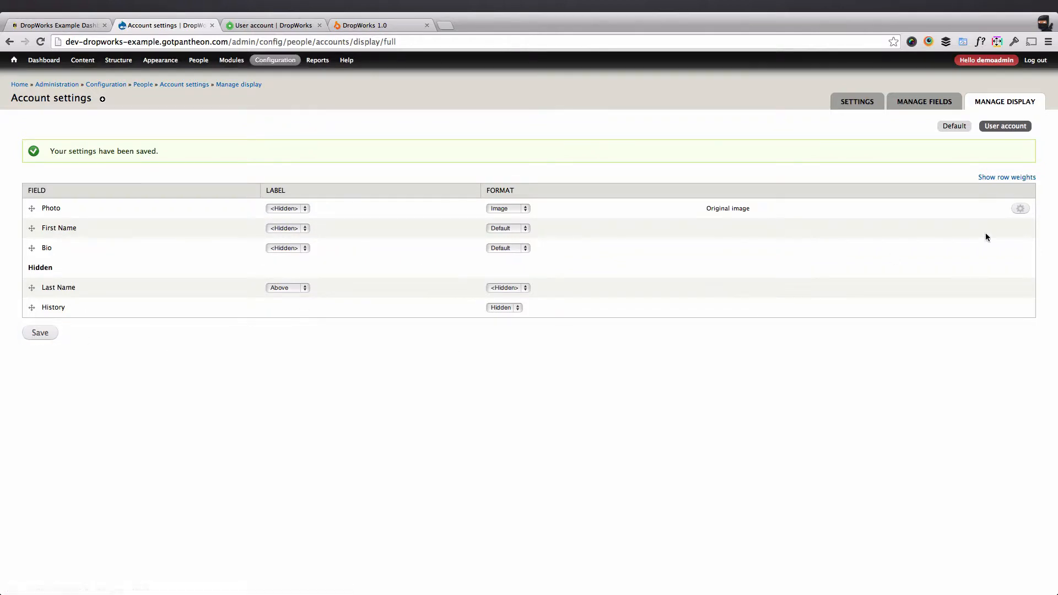
Show Photo with the Large (480x480) image style, save the display, and return to People.
{"action": "left_click", "coordinate": [1021, 209]}
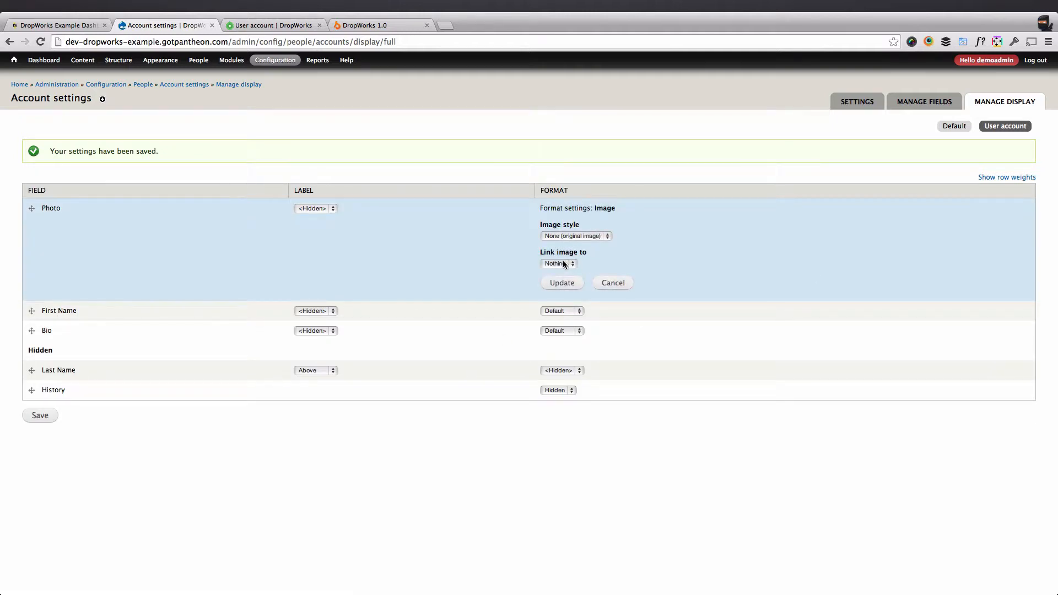
{"action": "left_click", "coordinate": [562, 264]}
{"action": "left_click", "coordinate": [570, 237]}
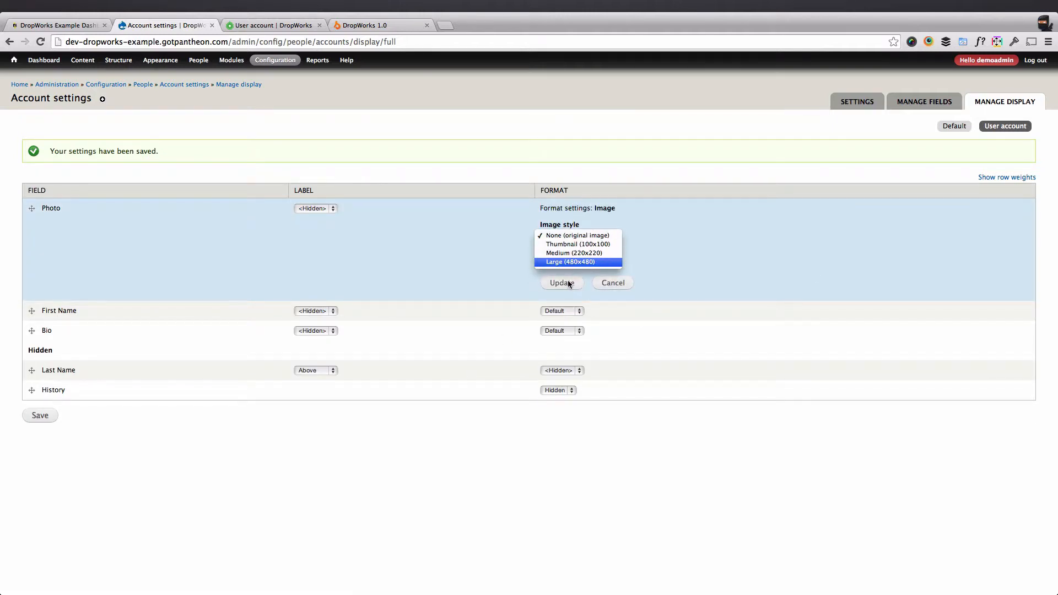
{"action": "left_click", "coordinate": [570, 267]}
{"action": "left_click", "coordinate": [567, 284]}
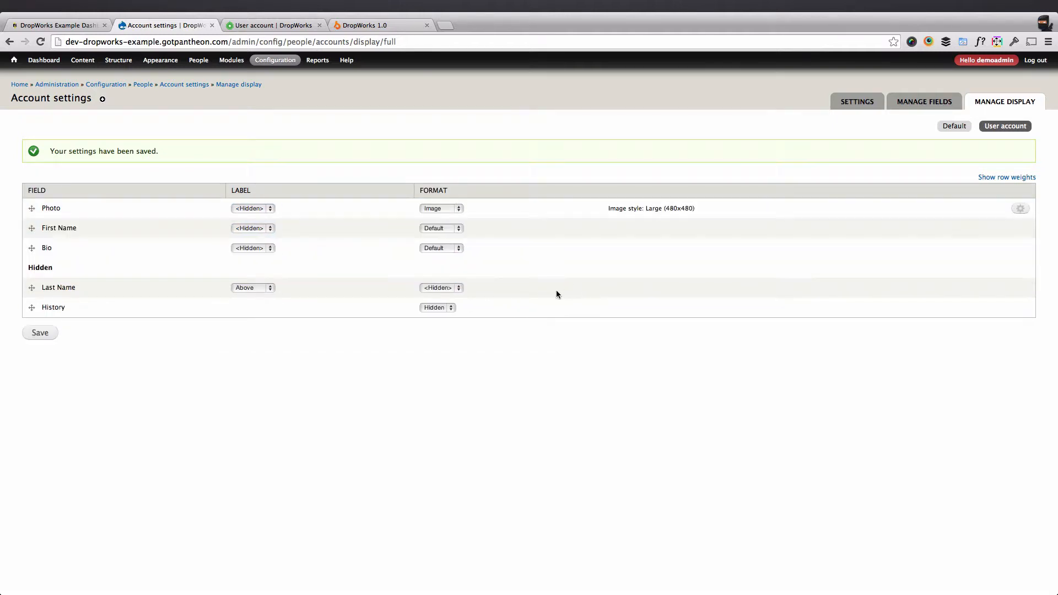
{"action": "left_click", "coordinate": [43, 337]}
{"action": "left_click", "coordinate": [201, 62]}
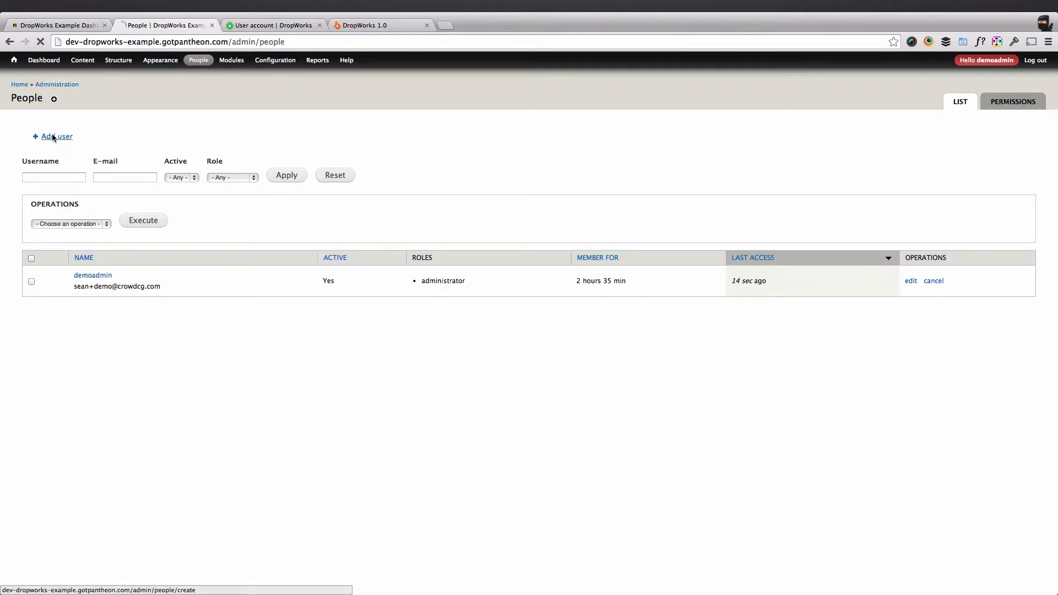
{"action": "left_click", "coordinate": [53, 137]}
Fill in the new user's username, e-mail address and both matching password fields.
{"action": "left_click", "coordinate": [78, 163]}
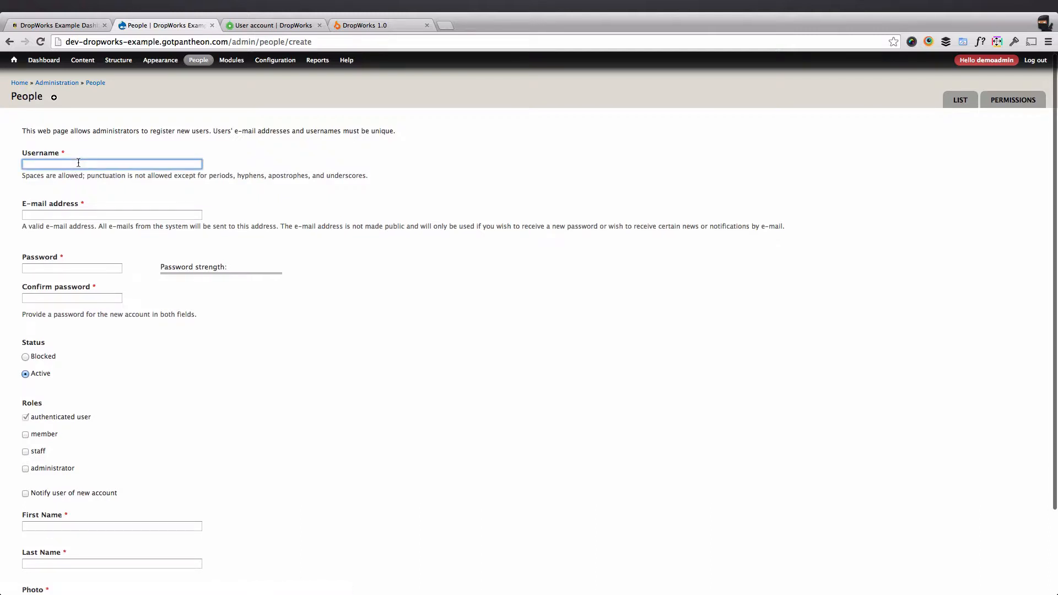
{"action": "key", "text": "Tab"}
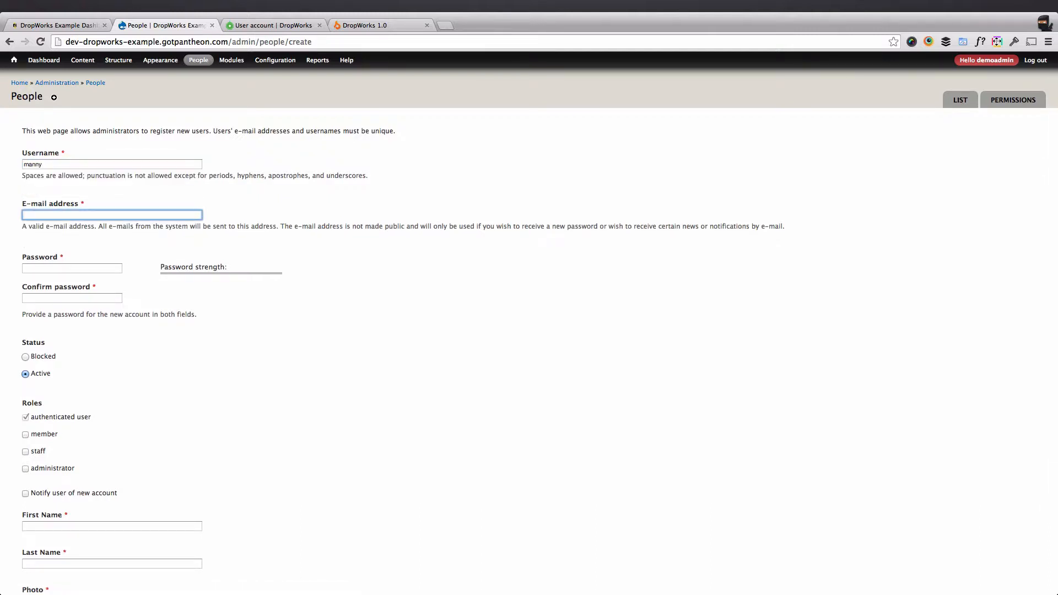
{"action": "key", "text": "Down"}
{"action": "key", "text": "Return"}
{"action": "key", "text": "Tab"}
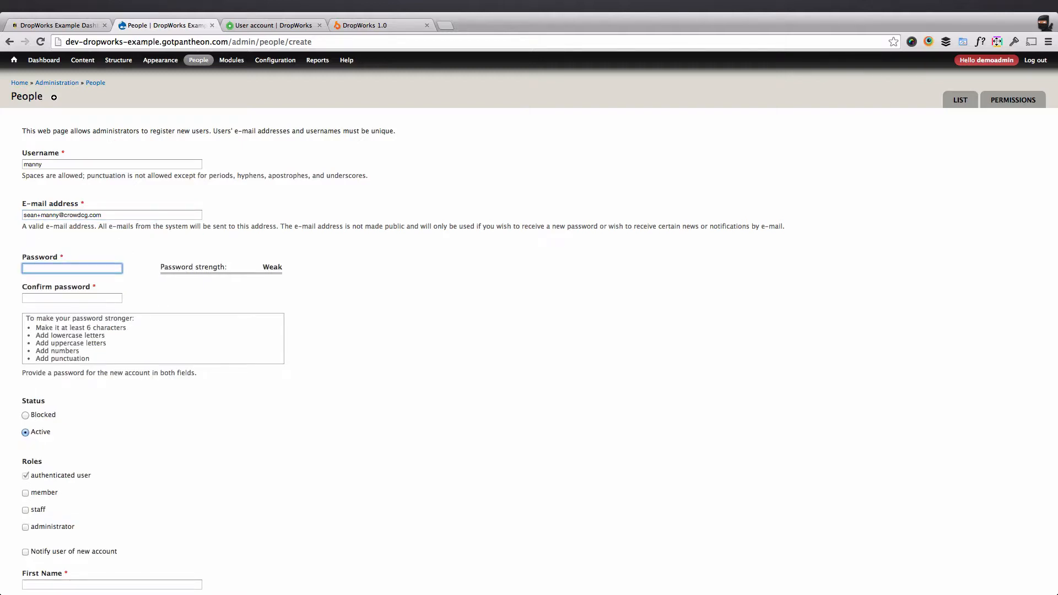
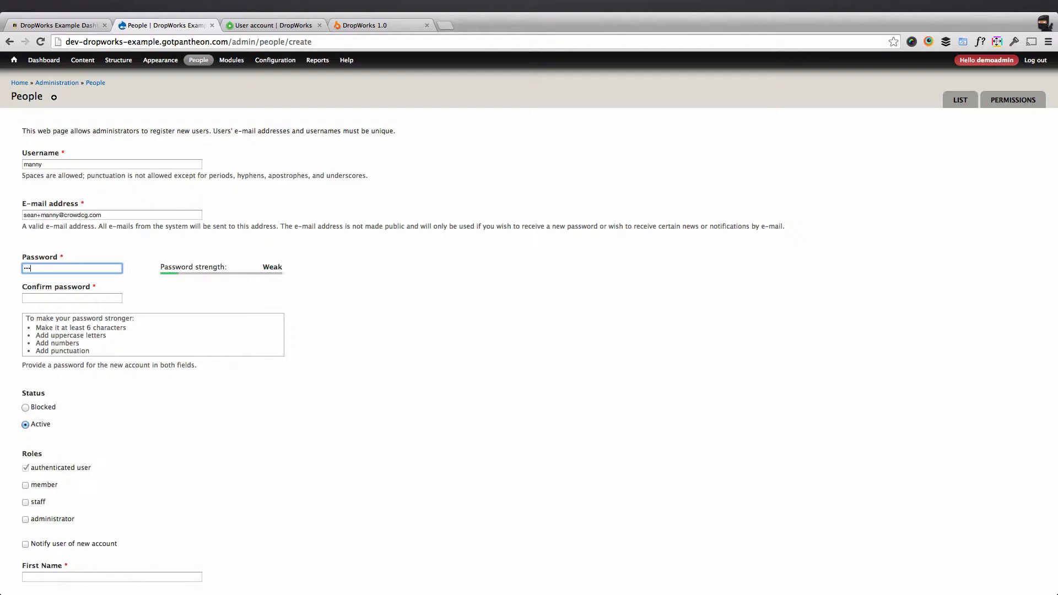
{"action": "key", "text": "Tab"}
{"action": "key", "text": "Tab"}
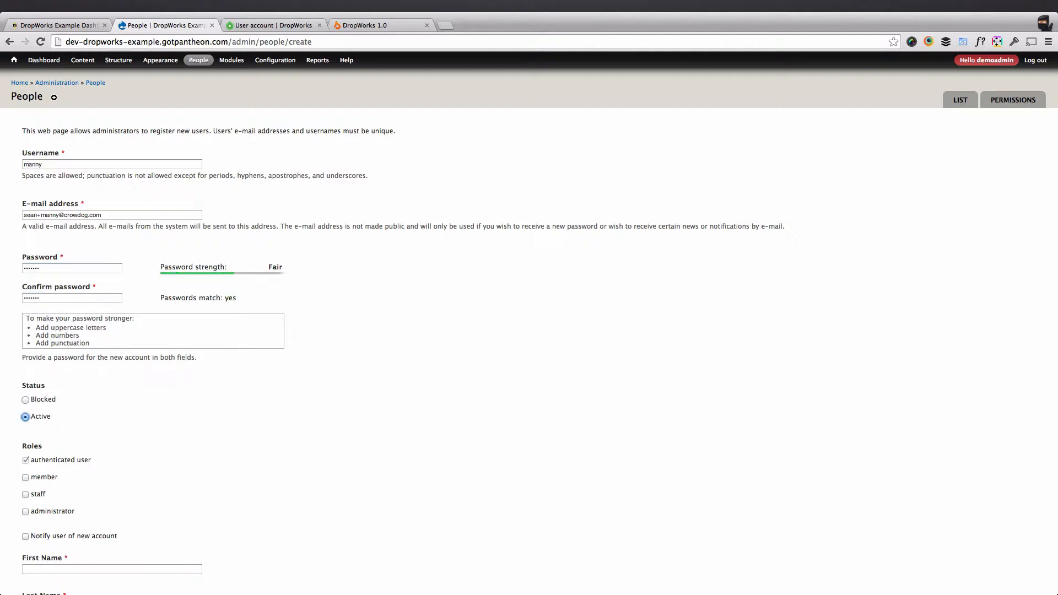
{"action": "scroll", "coordinate": [43, 417], "scroll_direction": "down", "scroll_amount": 3}
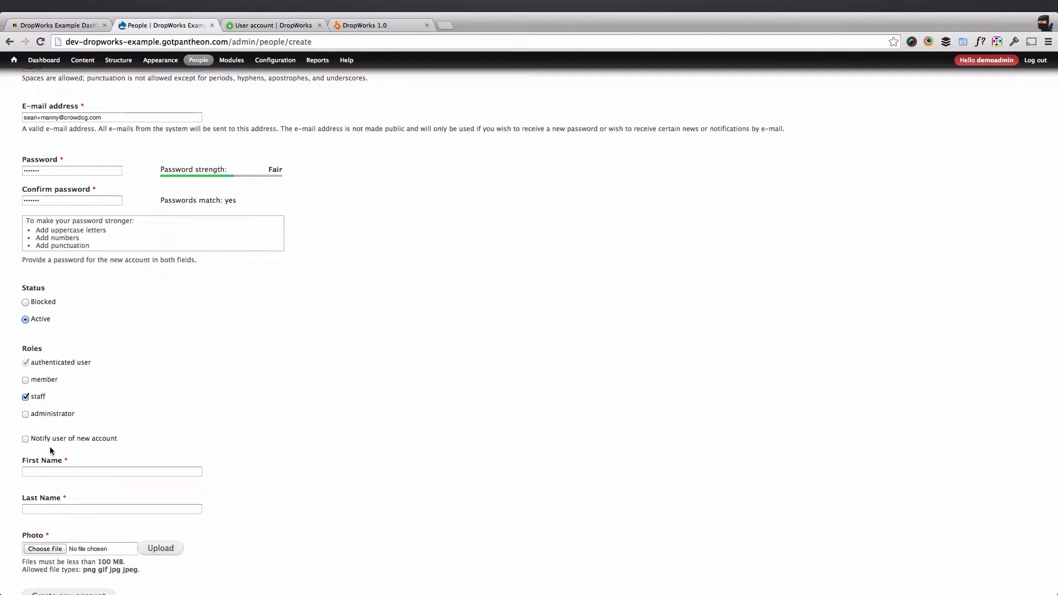
{"action": "scroll", "coordinate": [17, 419], "scroll_direction": "down", "scroll_amount": 2}
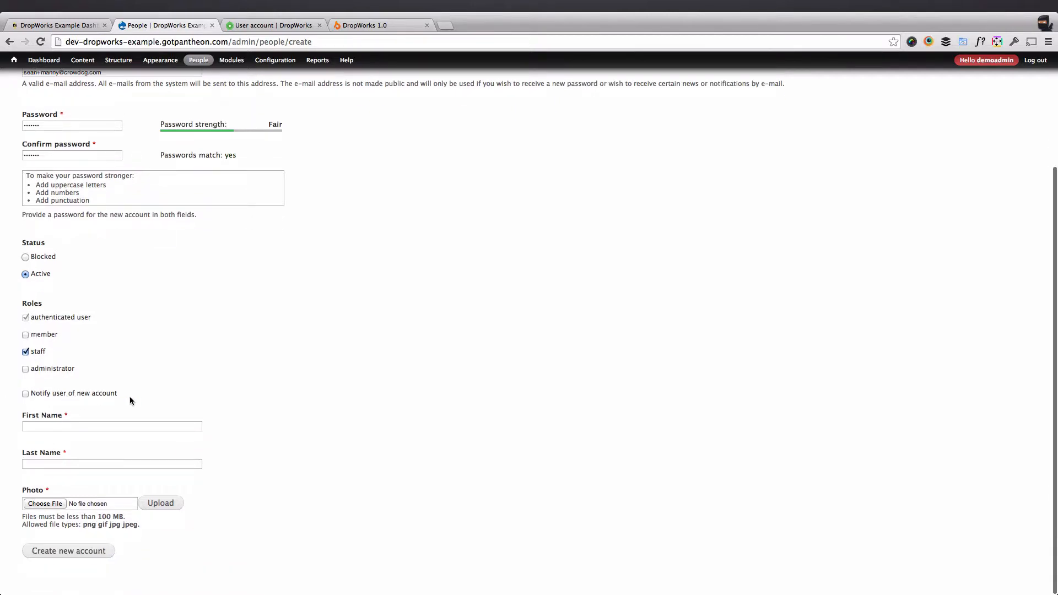
Enter the staff member's first name and last-name initial.
{"action": "left_click", "coordinate": [97, 426]}
{"action": "type", "text": "Many"}
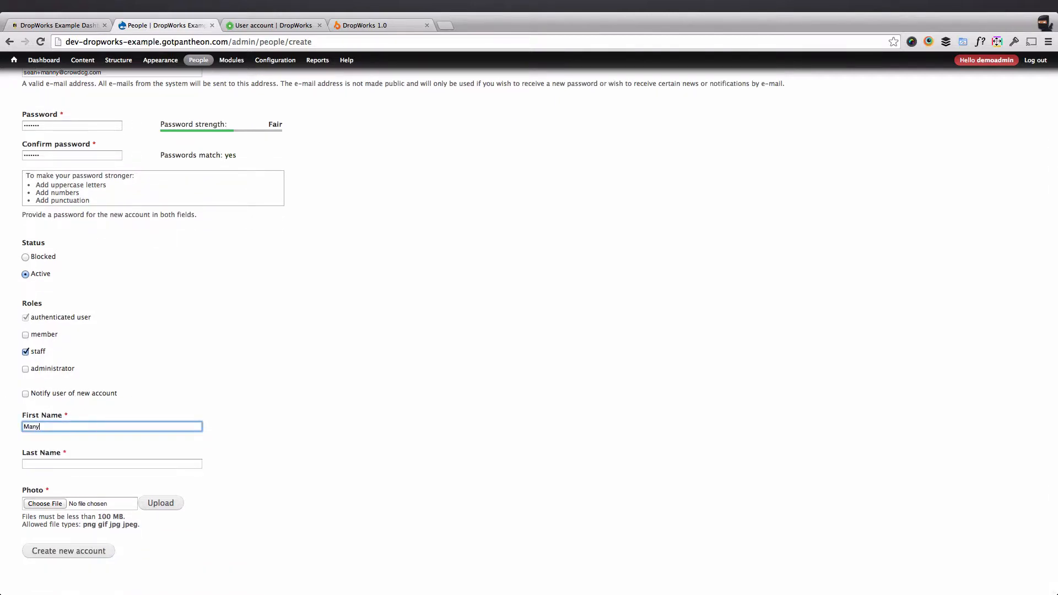
{"action": "key", "text": "BackSpace"}
{"action": "type", "text": "n"}
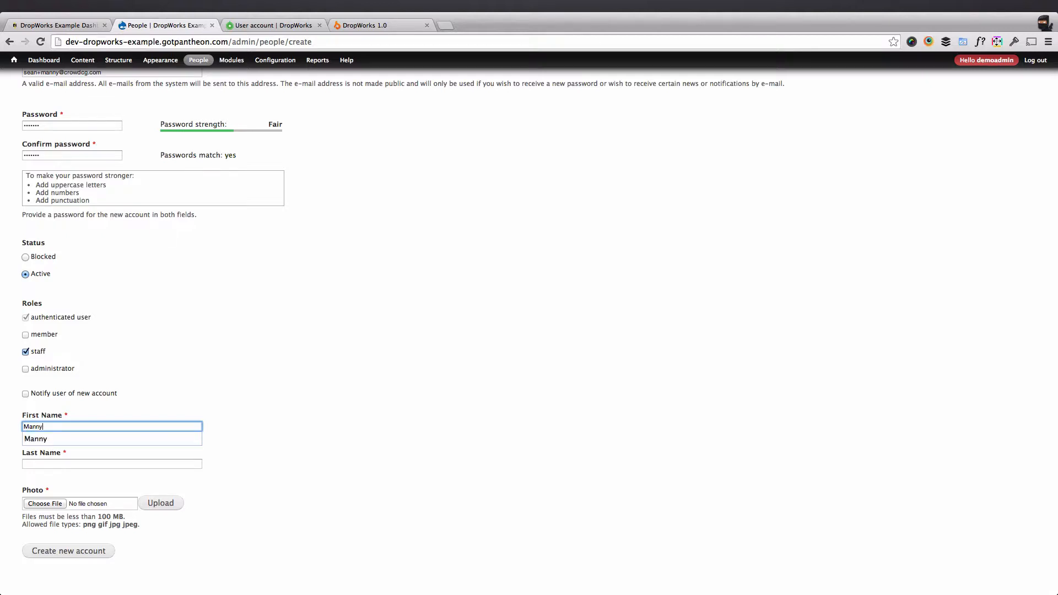
{"action": "key", "text": "Tab"}
{"action": "type", "text": "C"}
{"action": "key", "text": "Tab"}
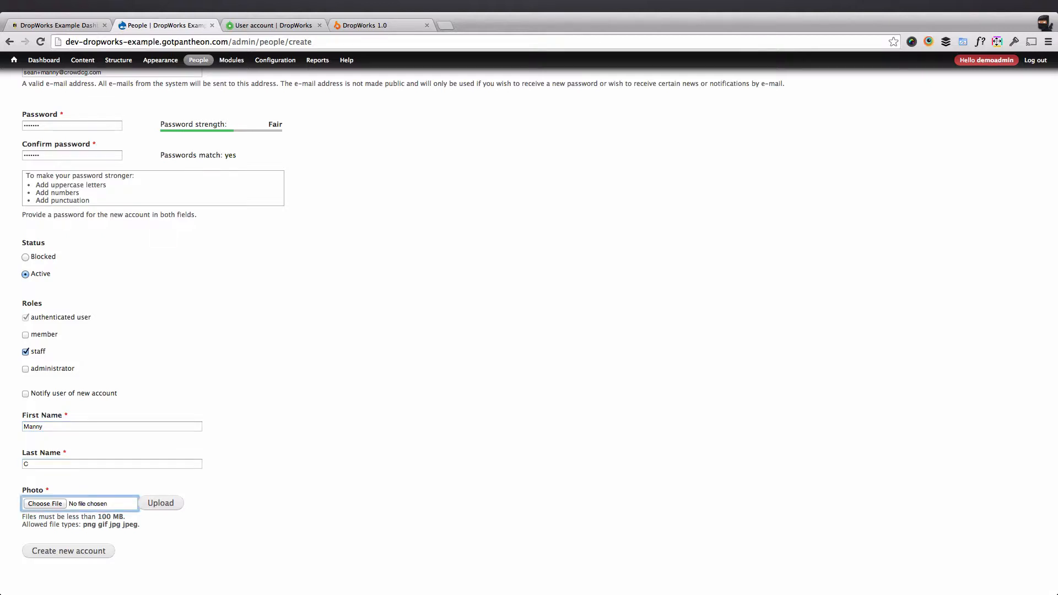
{"action": "left_click", "coordinate": [77, 462]}
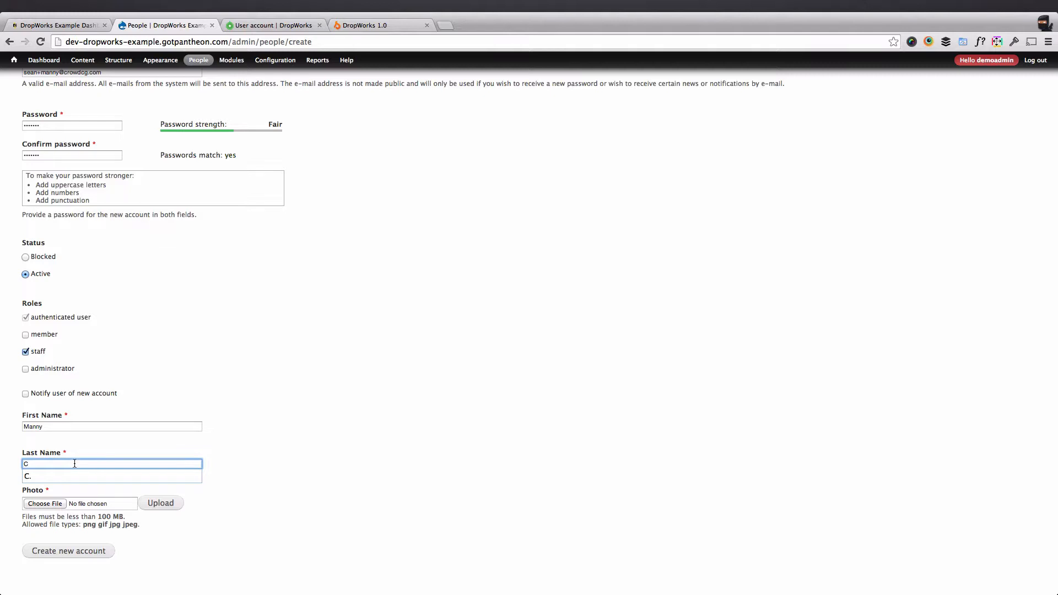
{"action": "left_click", "coordinate": [276, 444]}
Upload manny.png as the profile photo and create the account.
{"action": "left_click", "coordinate": [41, 505]}
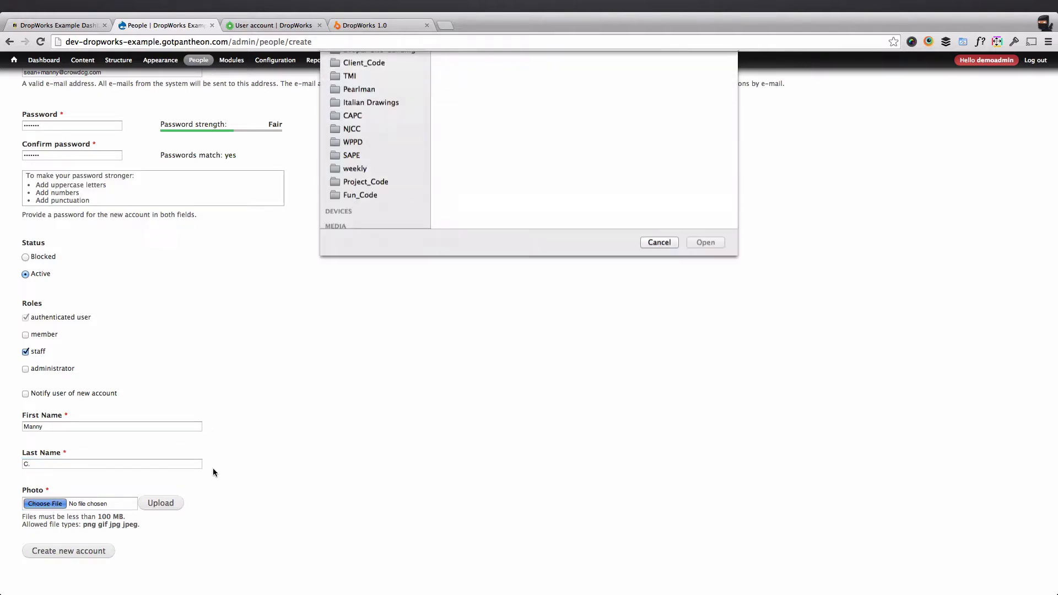
{"action": "left_click", "coordinate": [471, 205]}
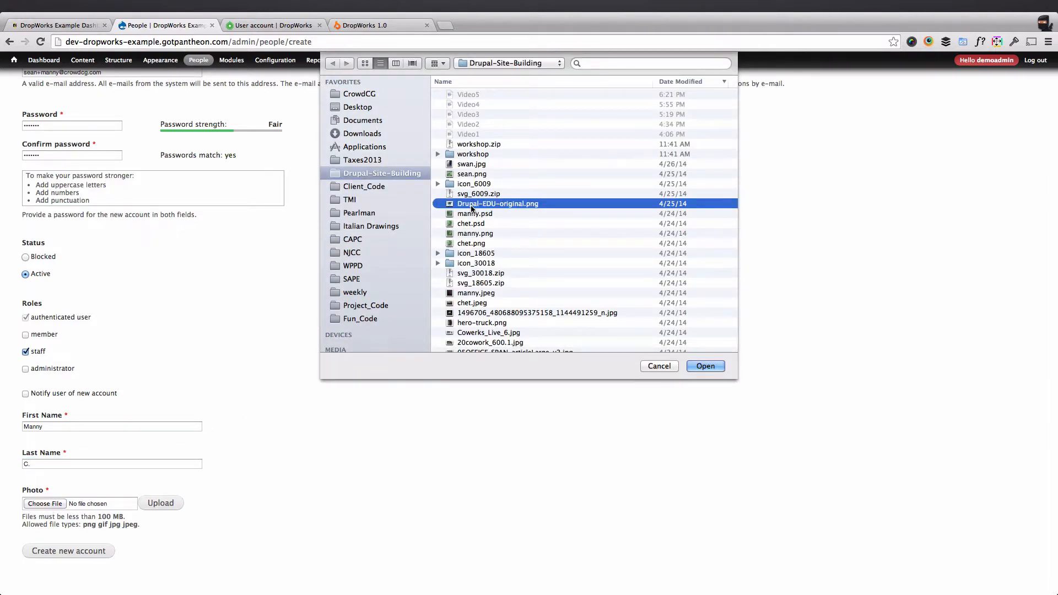
{"action": "double_click", "coordinate": [476, 233]}
{"action": "left_click", "coordinate": [175, 502]}
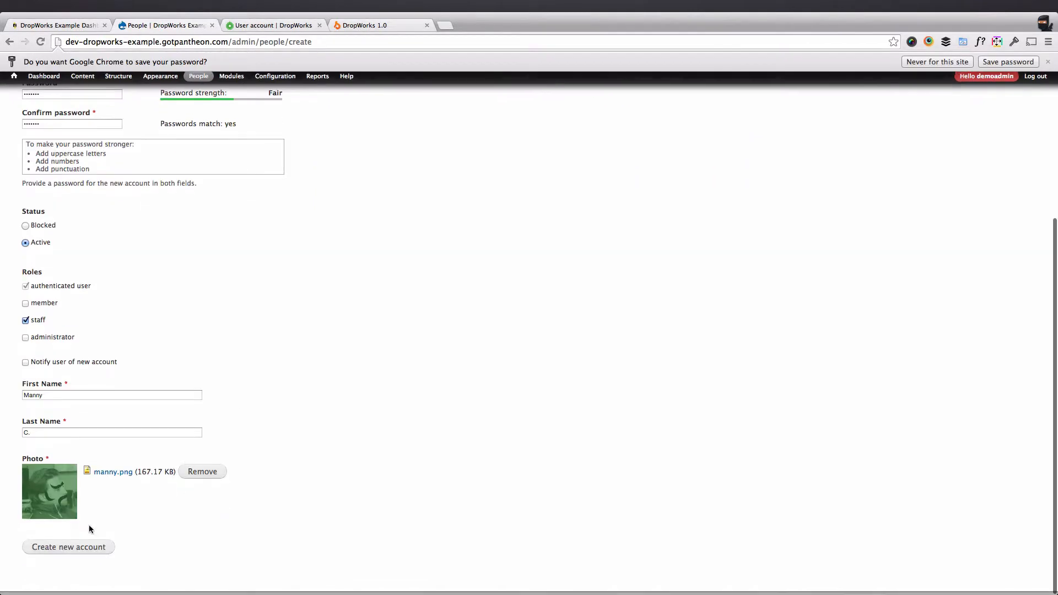
{"action": "left_click", "coordinate": [66, 550]}
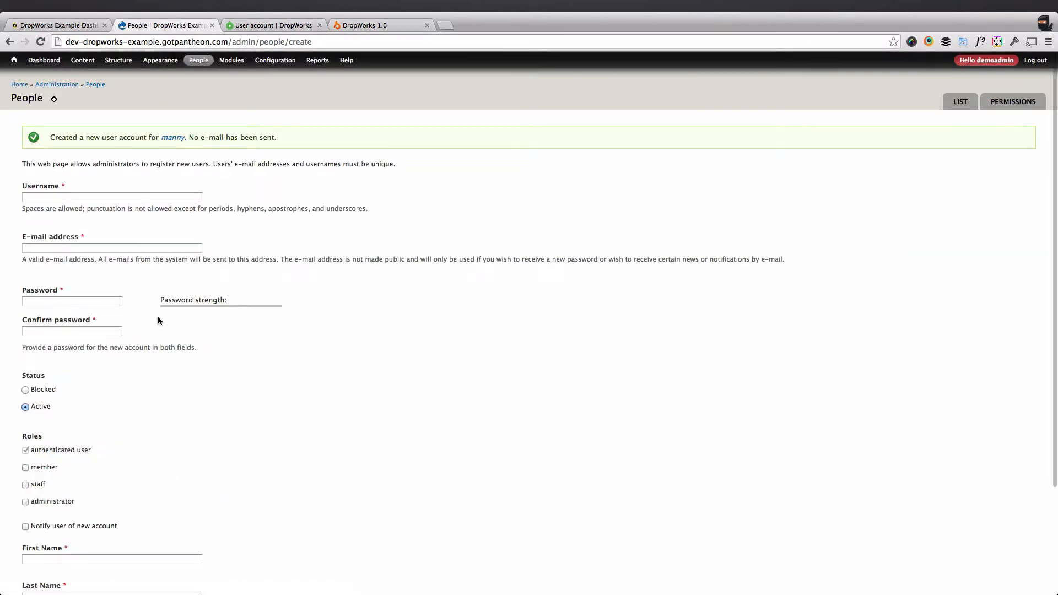
Fill in the second user's username, e-mail address and both matching password fields.
{"action": "left_click", "coordinate": [137, 197]}
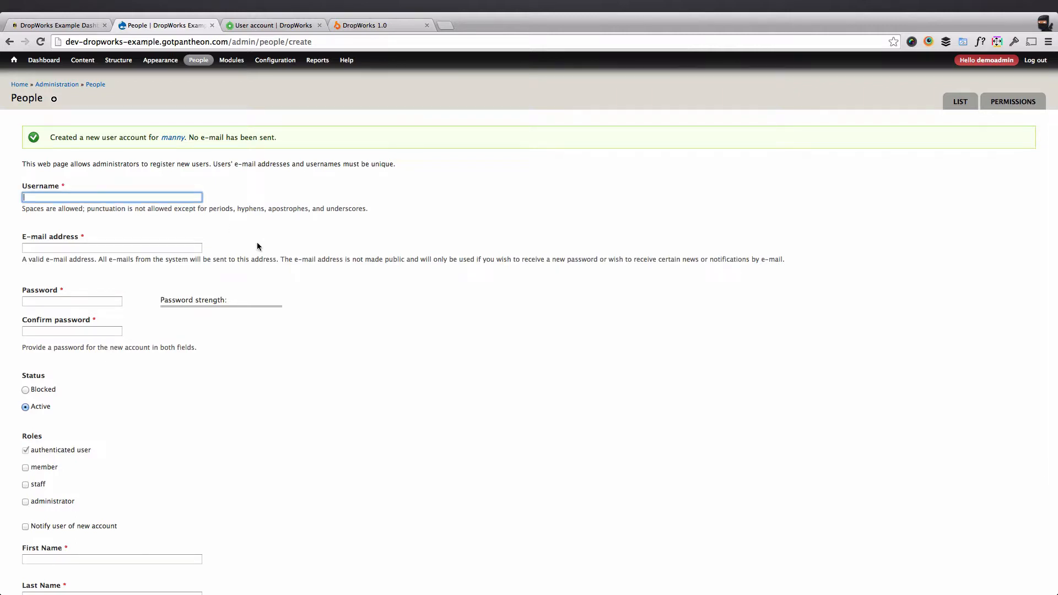
{"action": "type", "text": "chet"}
{"action": "key", "text": "Tab"}
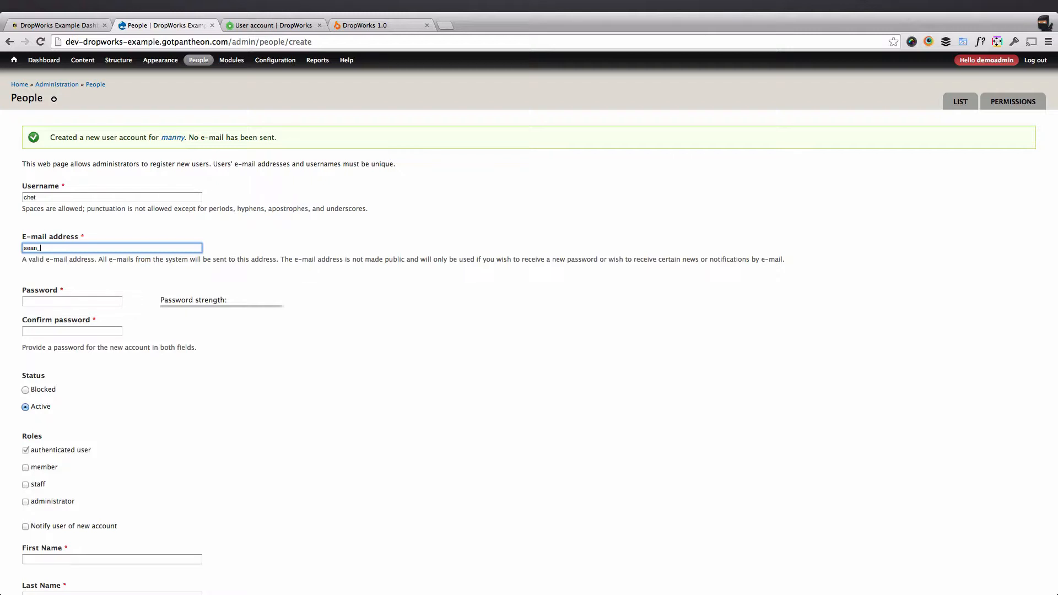
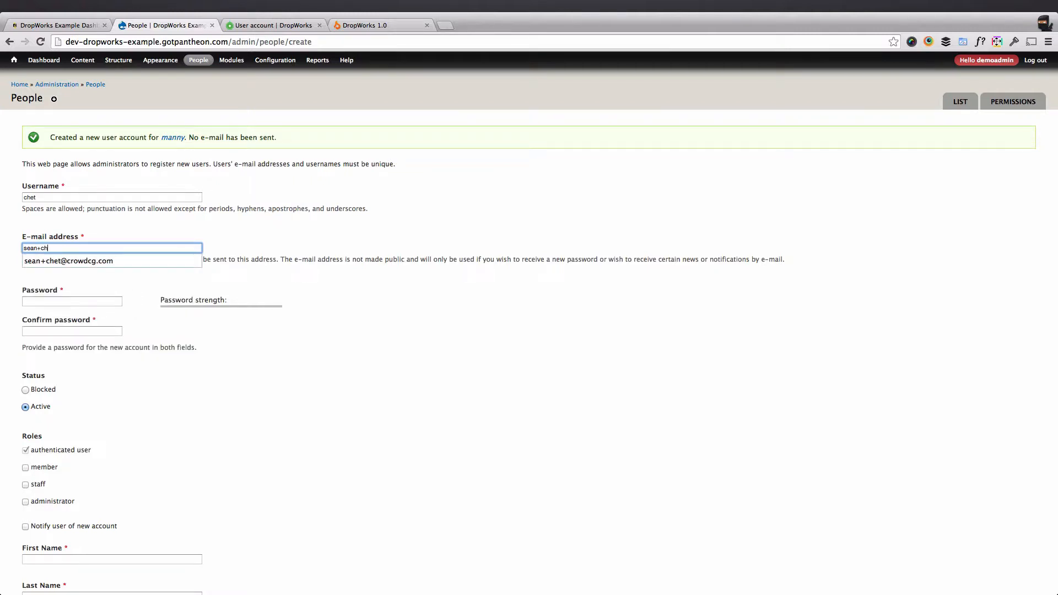
{"action": "key", "text": "Down"}
{"action": "key", "text": "Tab"}
{"action": "type", "text": "•••••••"}
{"action": "key", "text": "Tab"}
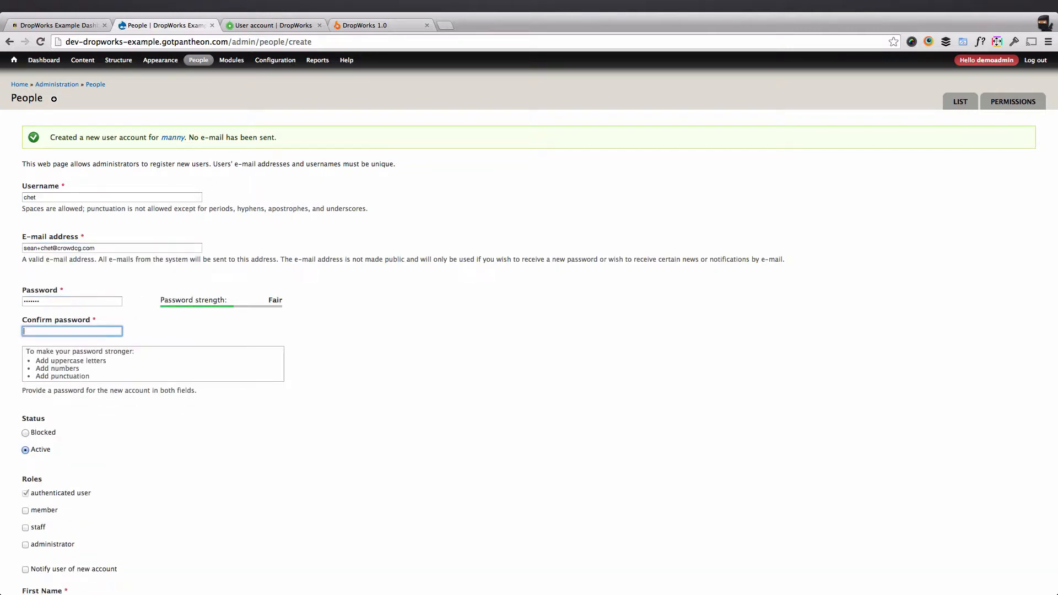
{"action": "type", "text": "•••••••"}
{"action": "key", "text": "Tab"}
Give the user the staff role and enter their first name and last-name initial.
{"action": "scroll", "coordinate": [26, 402], "scroll_direction": "down", "scroll_amount": 3}
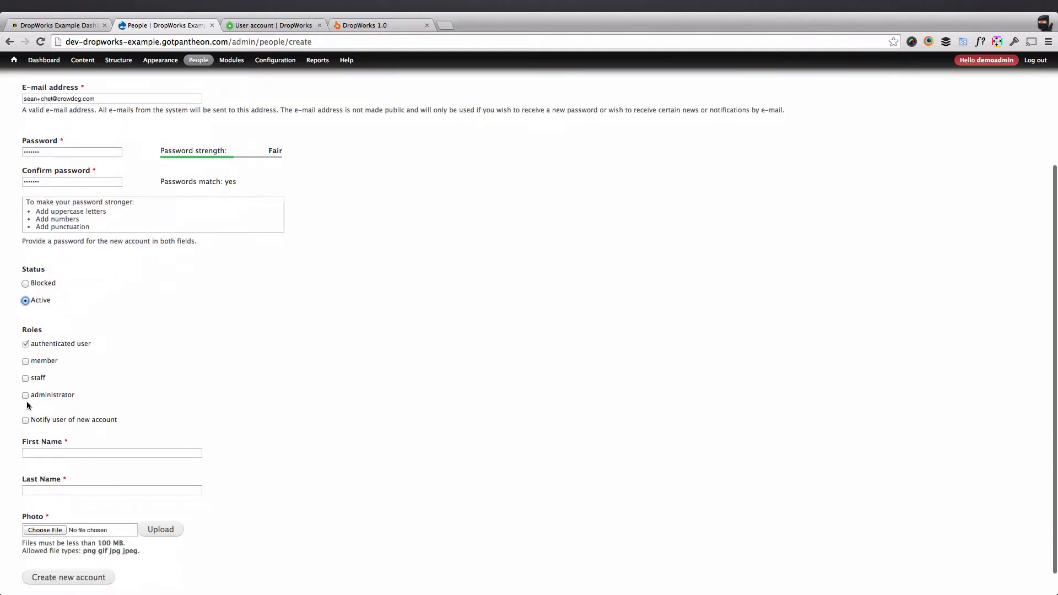
{"action": "left_click", "coordinate": [36, 380]}
{"action": "scroll", "coordinate": [54, 427], "scroll_direction": "down", "scroll_amount": 1}
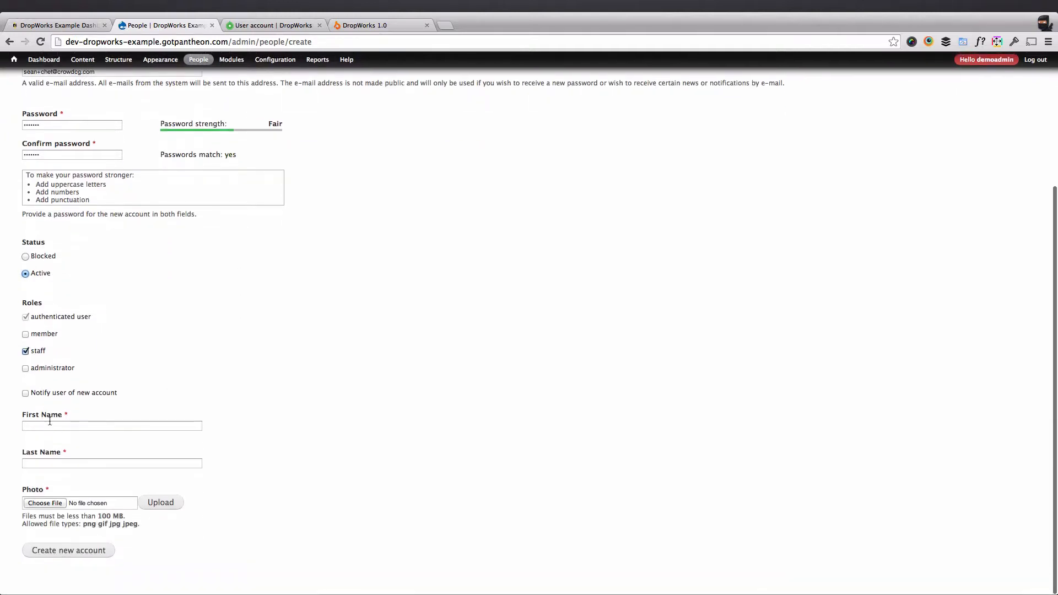
{"action": "left_click", "coordinate": [55, 427]}
{"action": "type", "text": "Ch"}
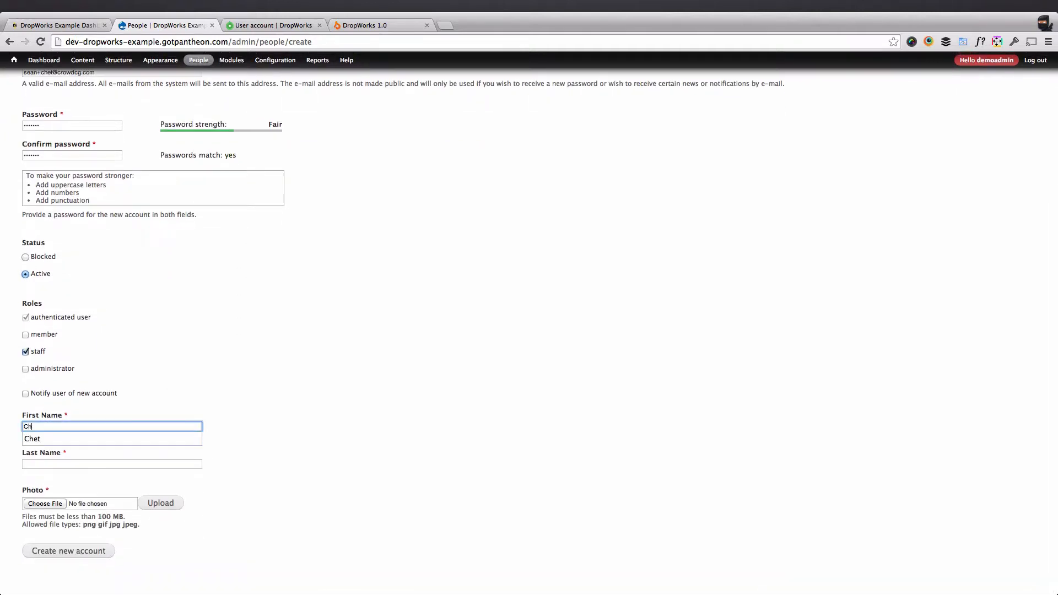
{"action": "key", "text": "Down"}
{"action": "key", "text": "Tab"}
{"action": "type", "text": "M"}
{"action": "key", "text": "Down"}
{"action": "key", "text": "Tab"}
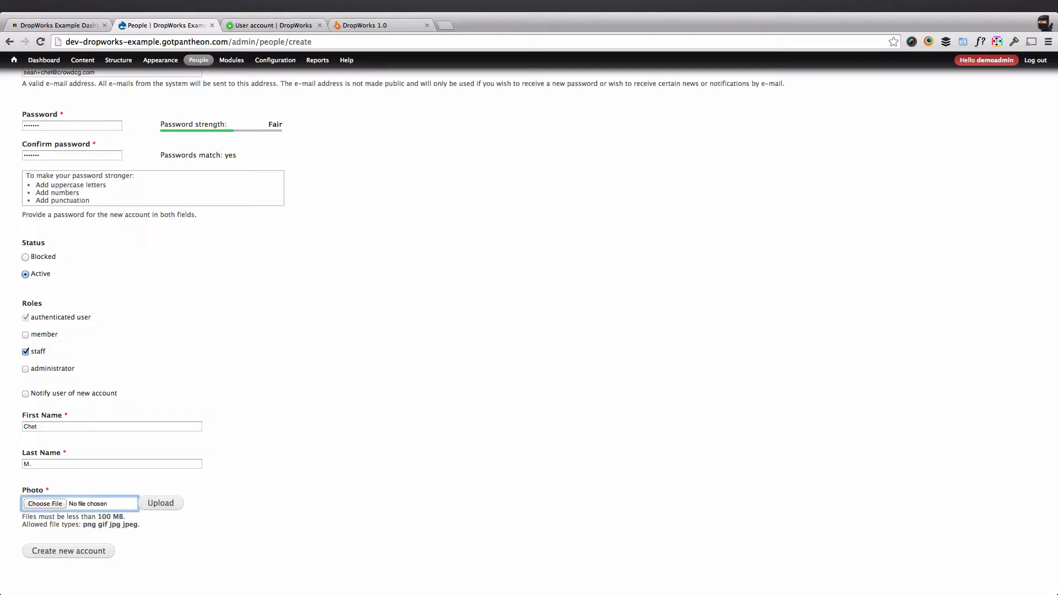
Upload chet.png as the photo, dismiss the save-password prompt, and create the account.
{"action": "left_click", "coordinate": [44, 505]}
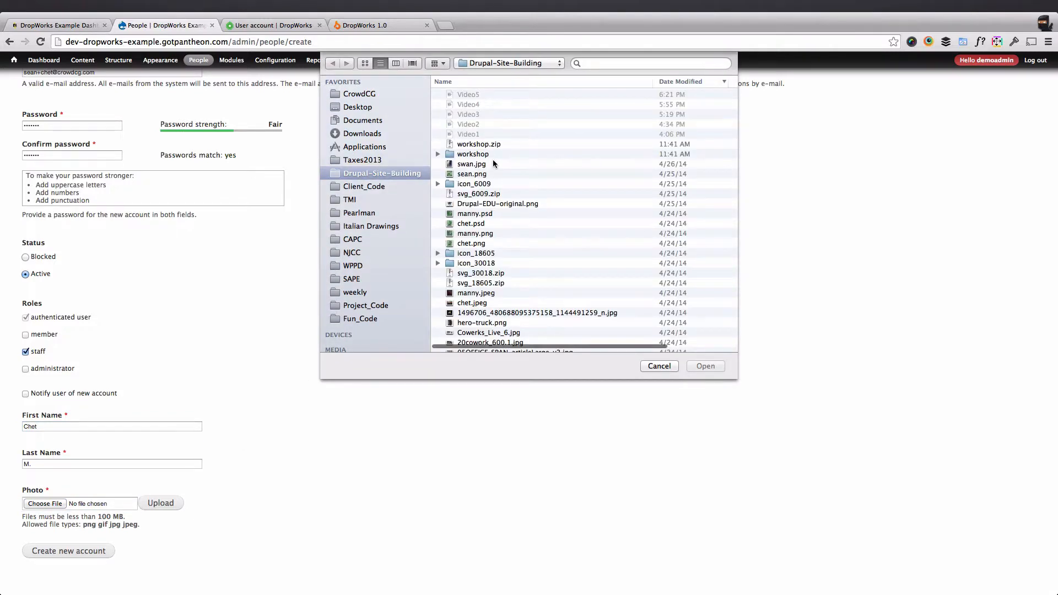
{"action": "left_click", "coordinate": [472, 243]}
{"action": "left_click", "coordinate": [704, 367]}
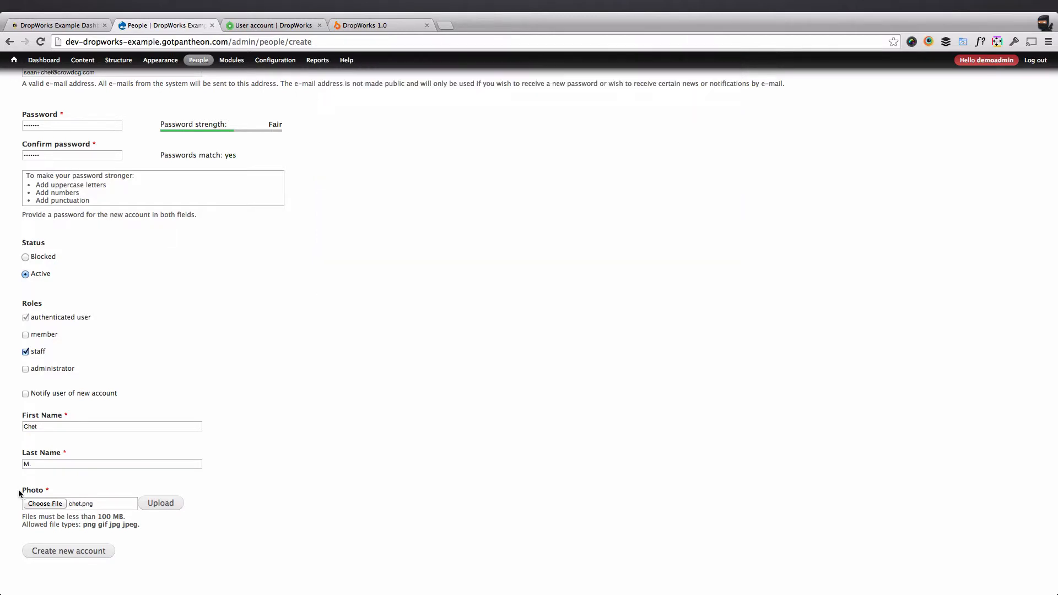
{"action": "left_click", "coordinate": [149, 508]}
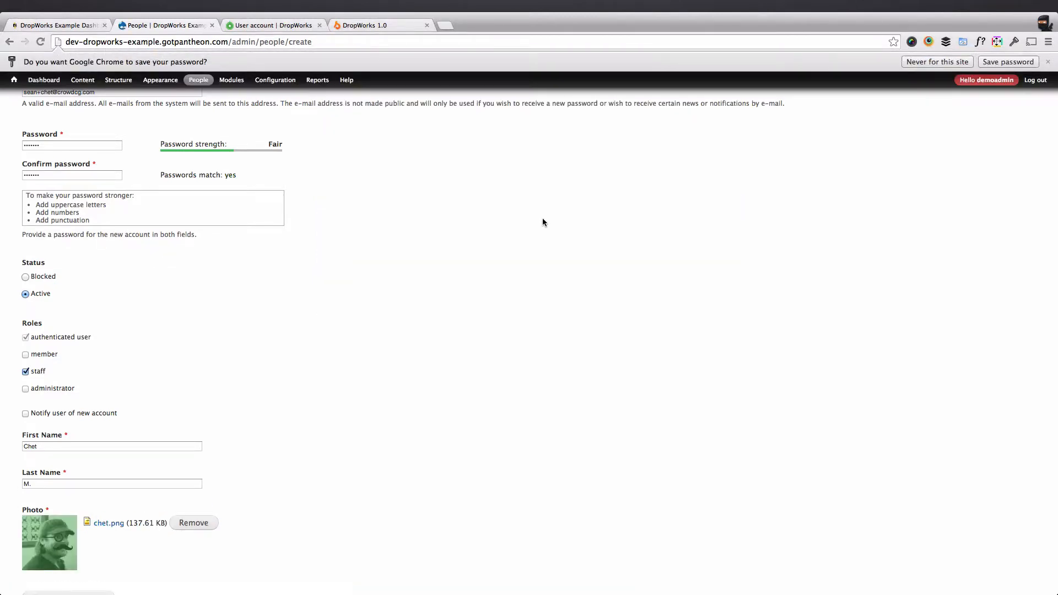
{"action": "left_click", "coordinate": [1048, 62]}
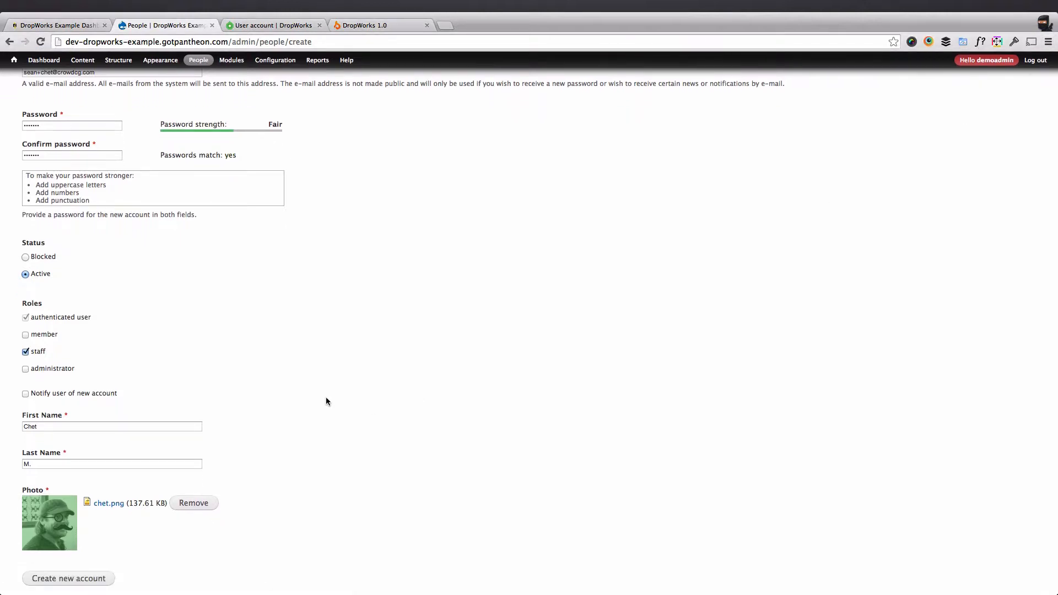
{"action": "left_click", "coordinate": [39, 580]}
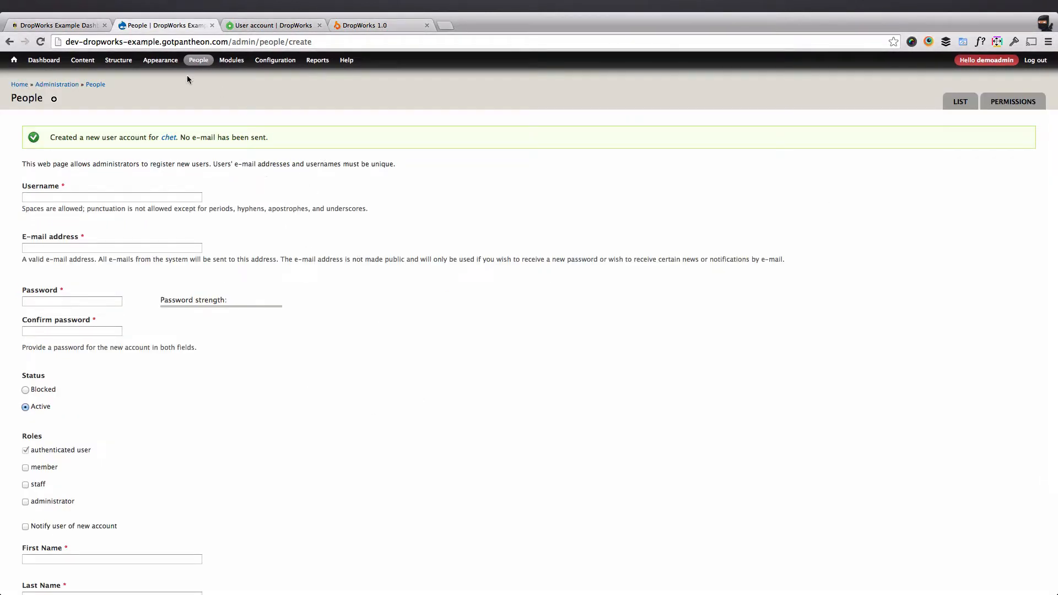
Check the public Staff page, then go to the Views import page.
{"action": "mouse_move", "coordinate": [202, 63]}
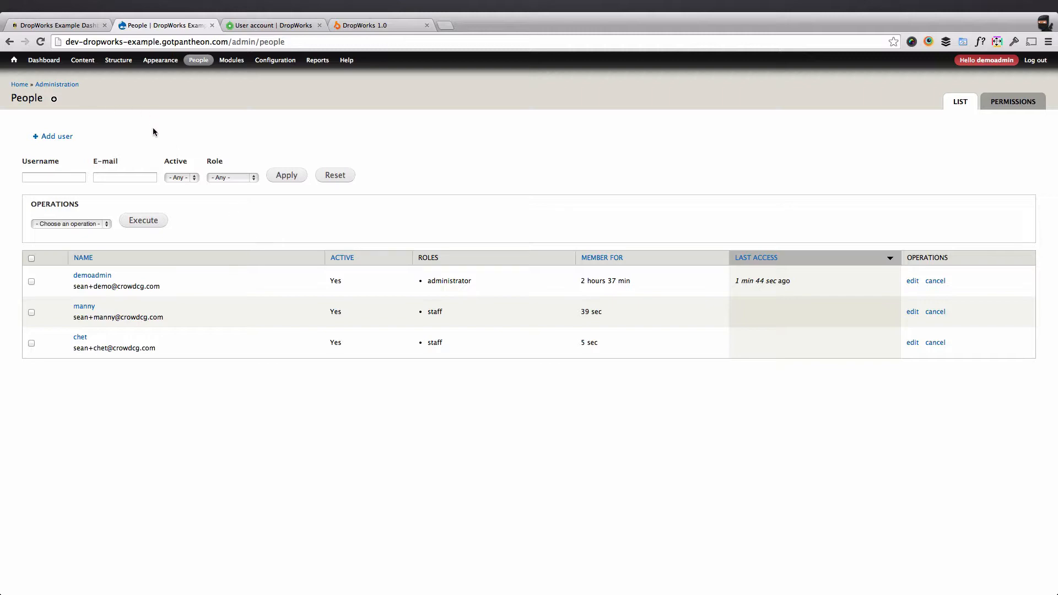
{"action": "left_click", "coordinate": [278, 26]}
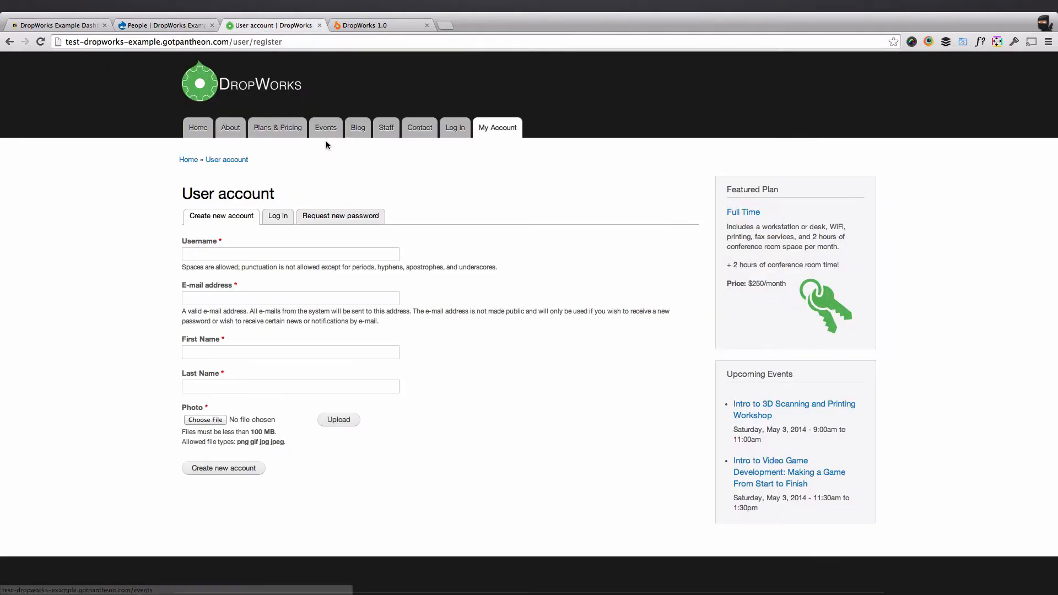
{"action": "left_click", "coordinate": [390, 129]}
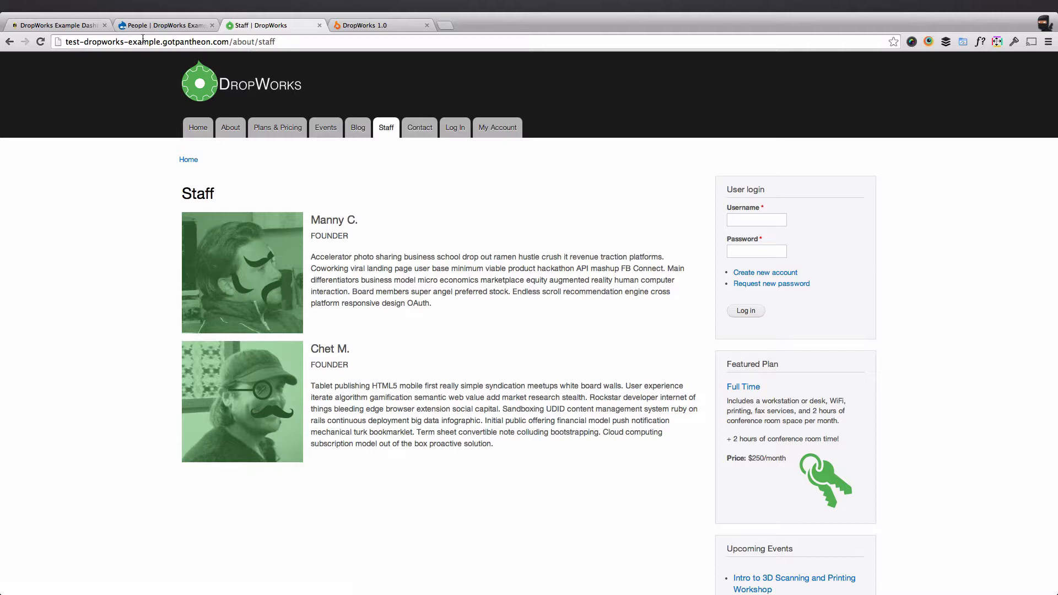
{"action": "left_click", "coordinate": [160, 25]}
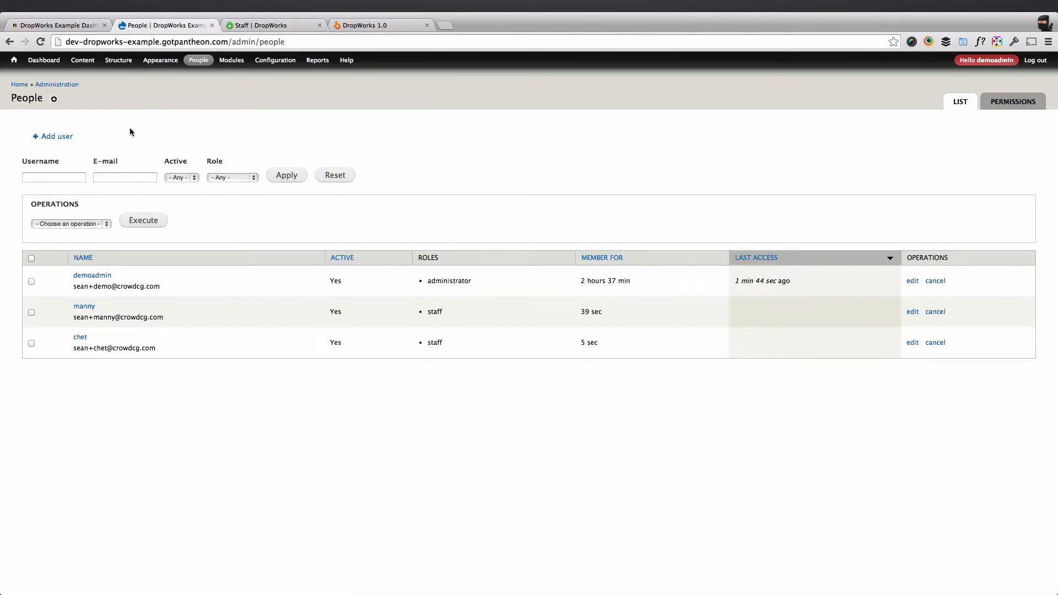
{"action": "mouse_move", "coordinate": [119, 60]}
{"action": "mouse_move", "coordinate": [119, 161]}
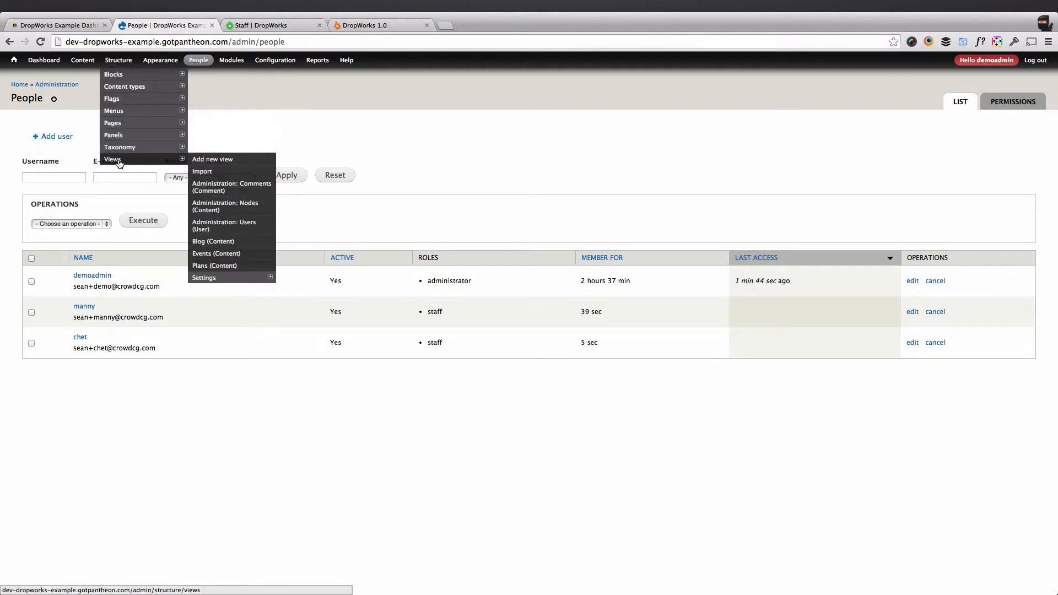
{"action": "left_click", "coordinate": [202, 172]}
Copy all the code from staff.view.txt and paste it into the view code box.
{"action": "key", "text": "ctrl+Left"}
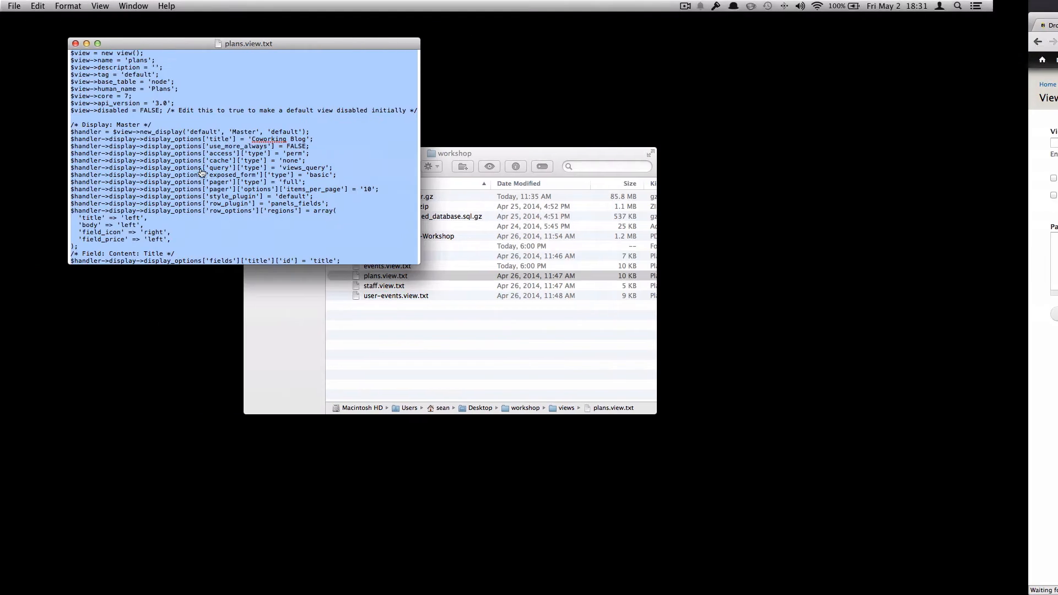
{"action": "left_click", "coordinate": [403, 315]}
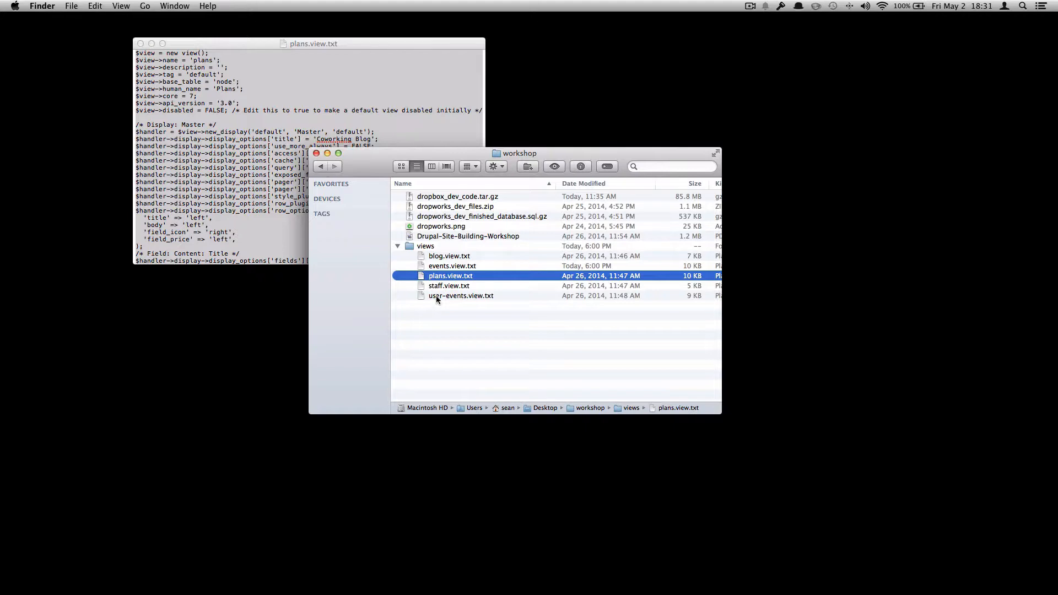
{"action": "double_click", "coordinate": [442, 287]}
{"action": "key", "text": "super+a"}
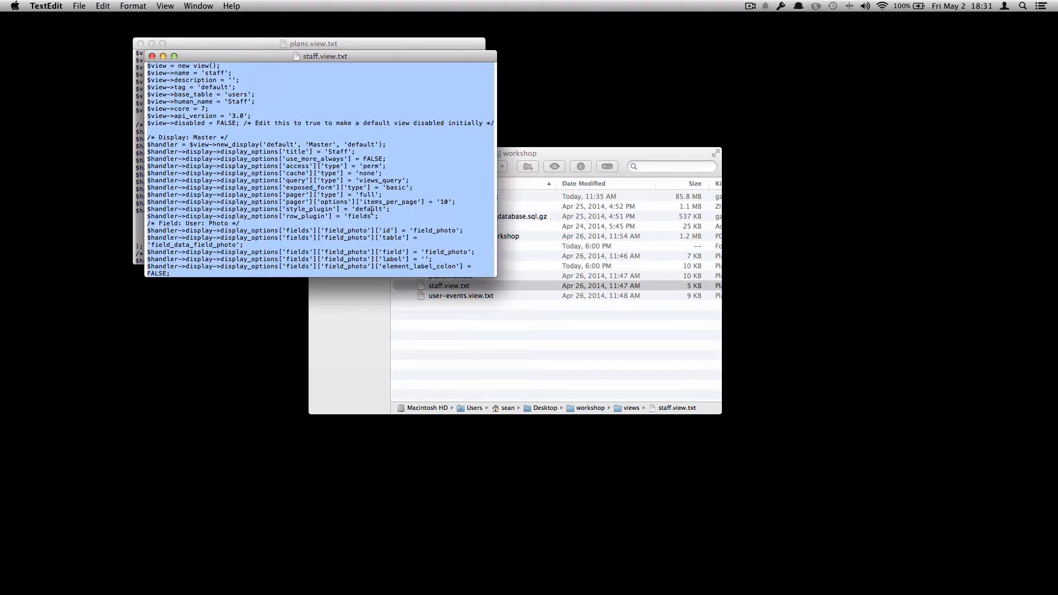
{"action": "key", "text": "ctrl+Right"}
{"action": "left_click", "coordinate": [236, 265]}
{"action": "key", "text": "super+v"}
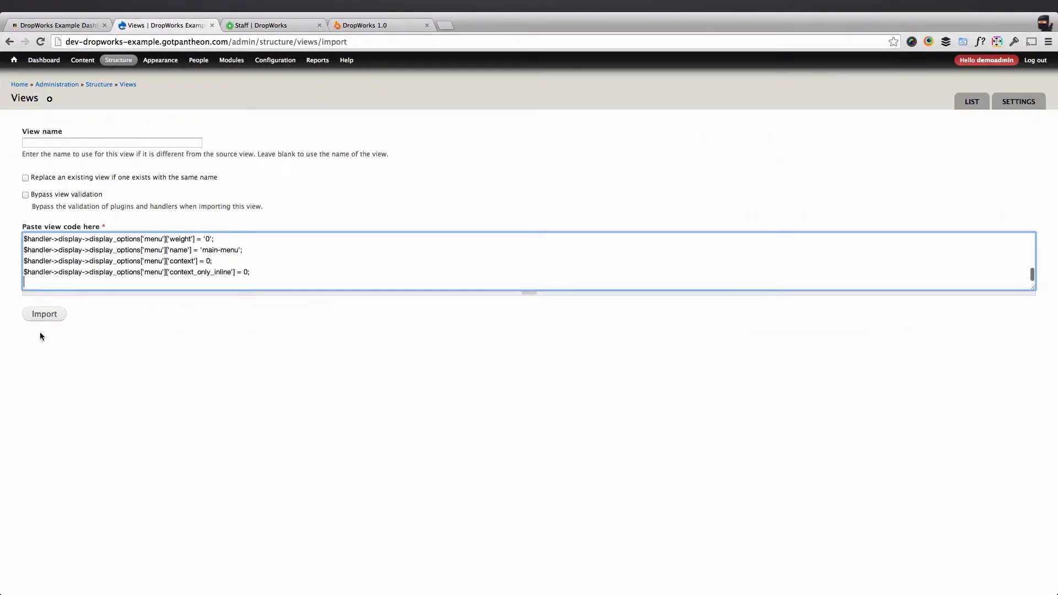
Import the Staff view, switch its User: Roles filter from member to staff, and save it.
{"action": "left_click", "coordinate": [48, 316]}
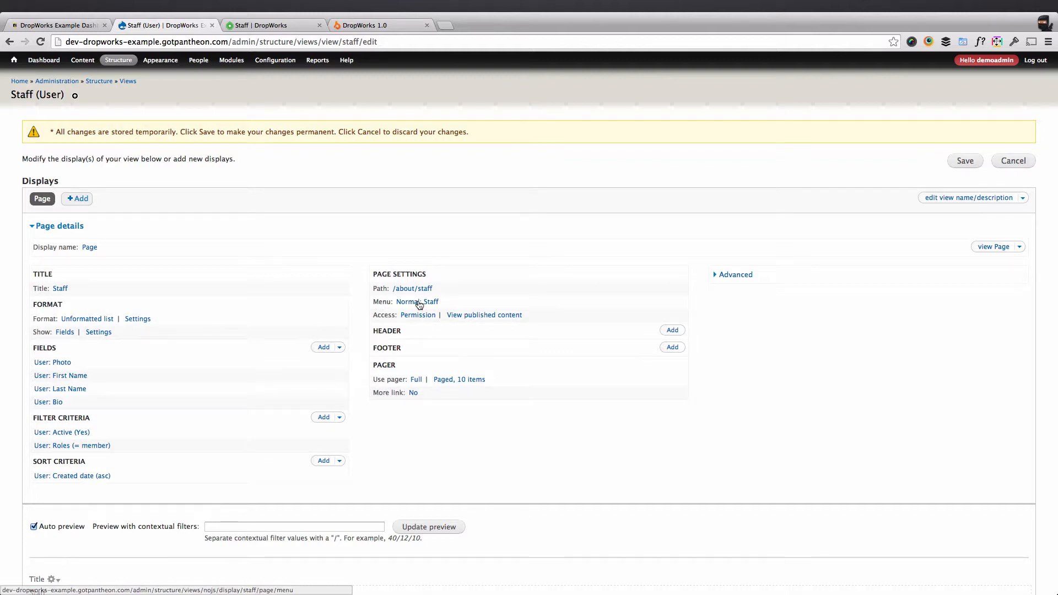
{"action": "scroll", "coordinate": [179, 401], "scroll_direction": "down", "scroll_amount": 1}
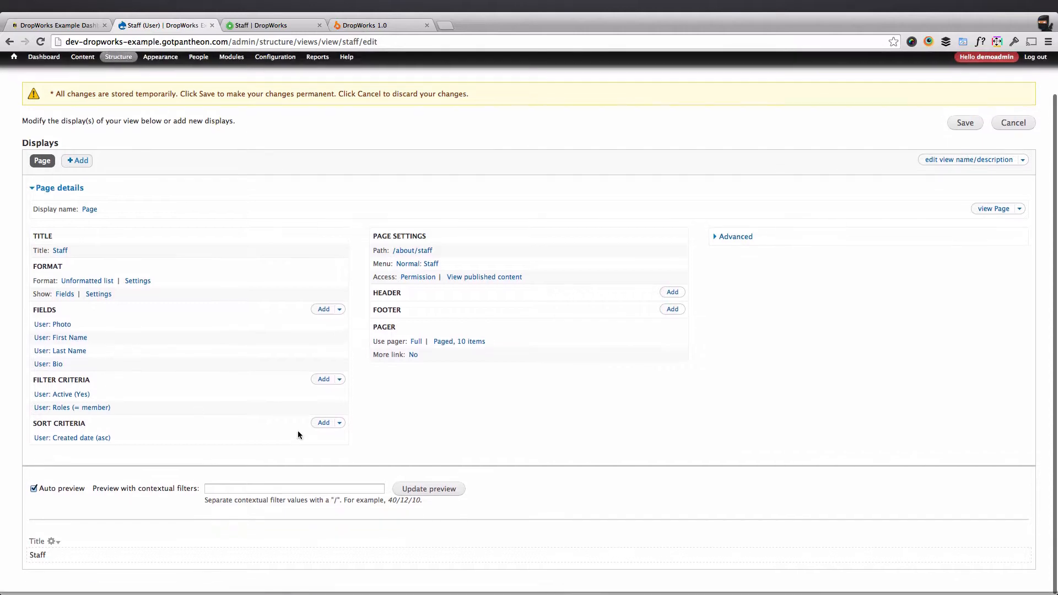
{"action": "left_click", "coordinate": [103, 413]}
{"action": "left_click", "coordinate": [429, 299]}
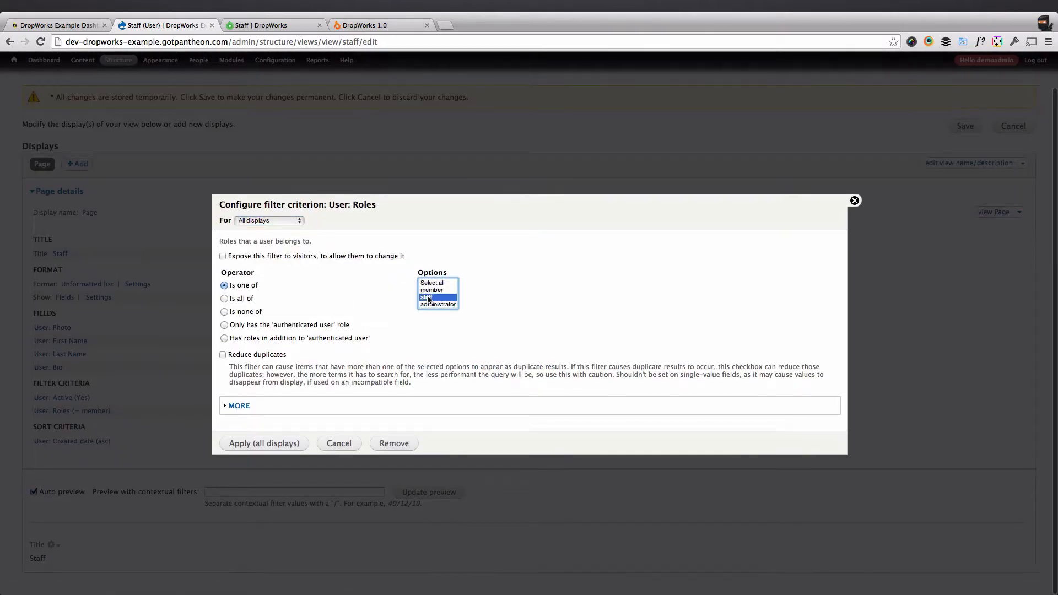
{"action": "left_click", "coordinate": [292, 443]}
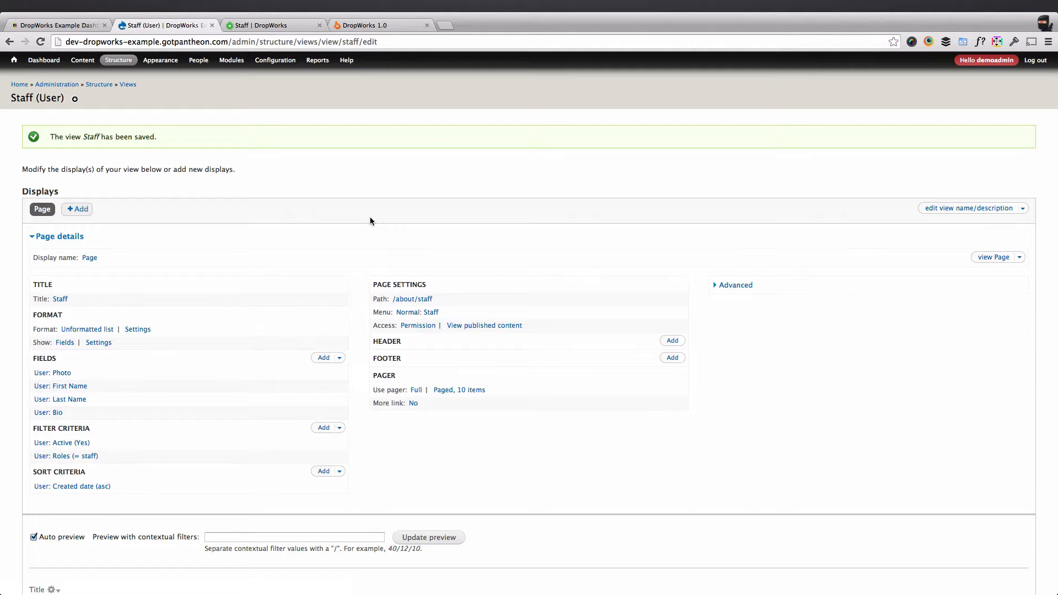
{"action": "scroll", "coordinate": [370, 217], "scroll_direction": "down", "scroll_amount": 1}
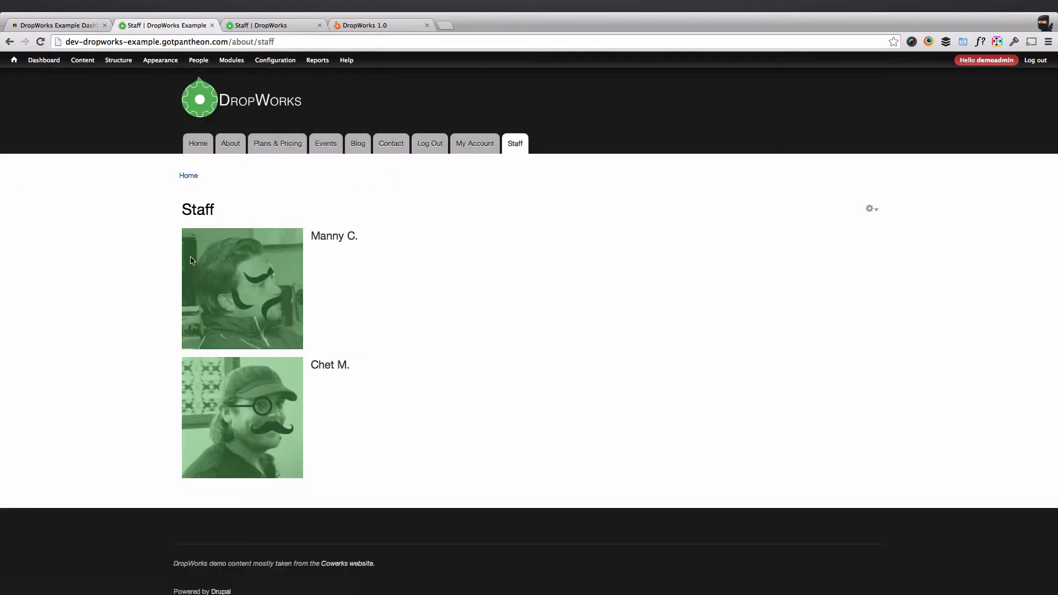
{"action": "left_click", "coordinate": [870, 212]}
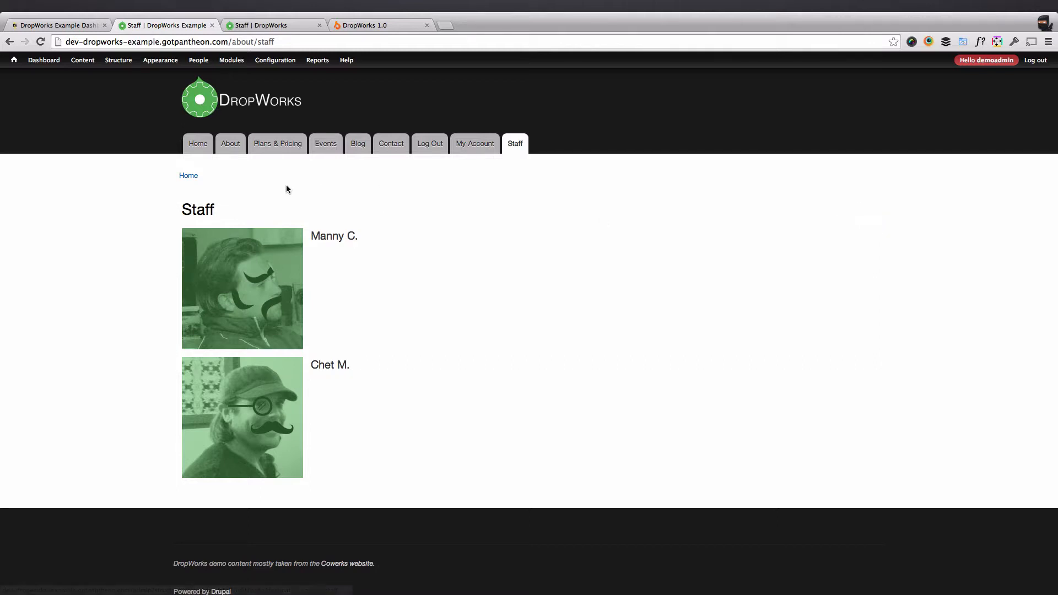
{"action": "mouse_move", "coordinate": [90, 65]}
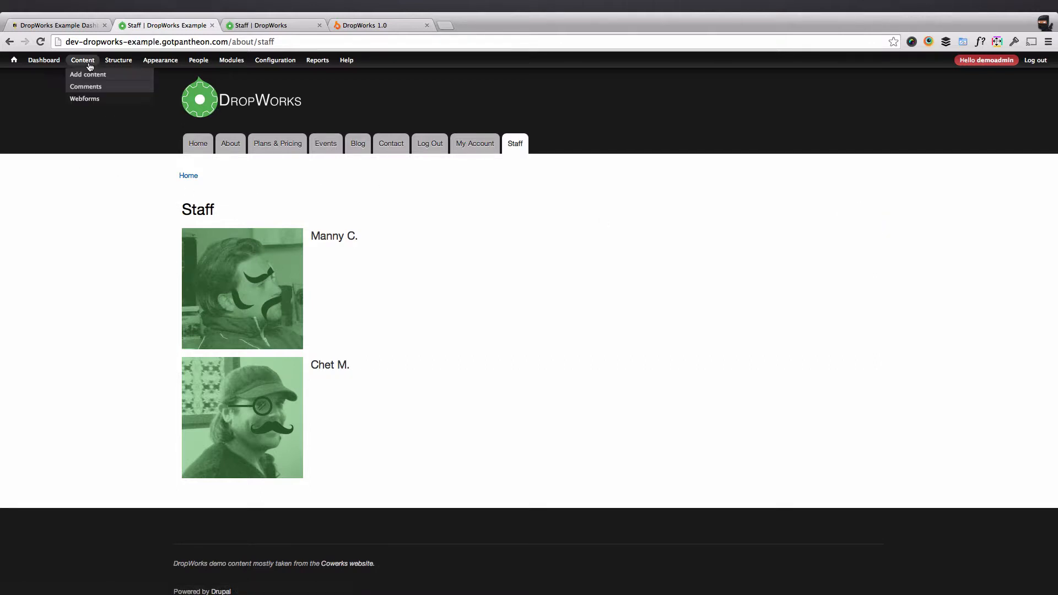
{"action": "left_click", "coordinate": [201, 63]}
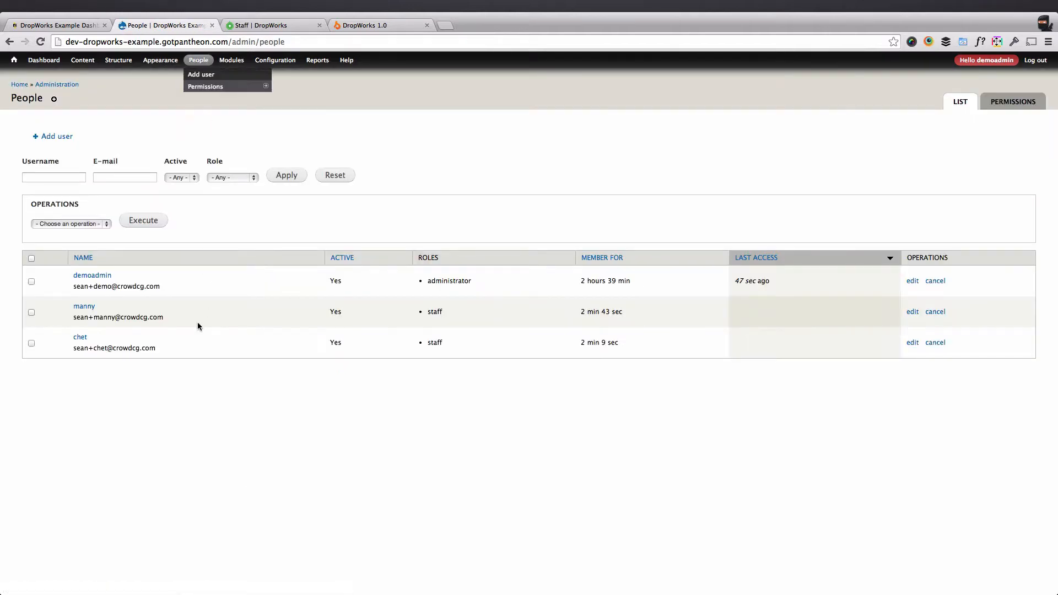
Copy the first staff member's title and bio from the public Staff page into their Bio and save.
{"action": "left_click", "coordinate": [913, 311]}
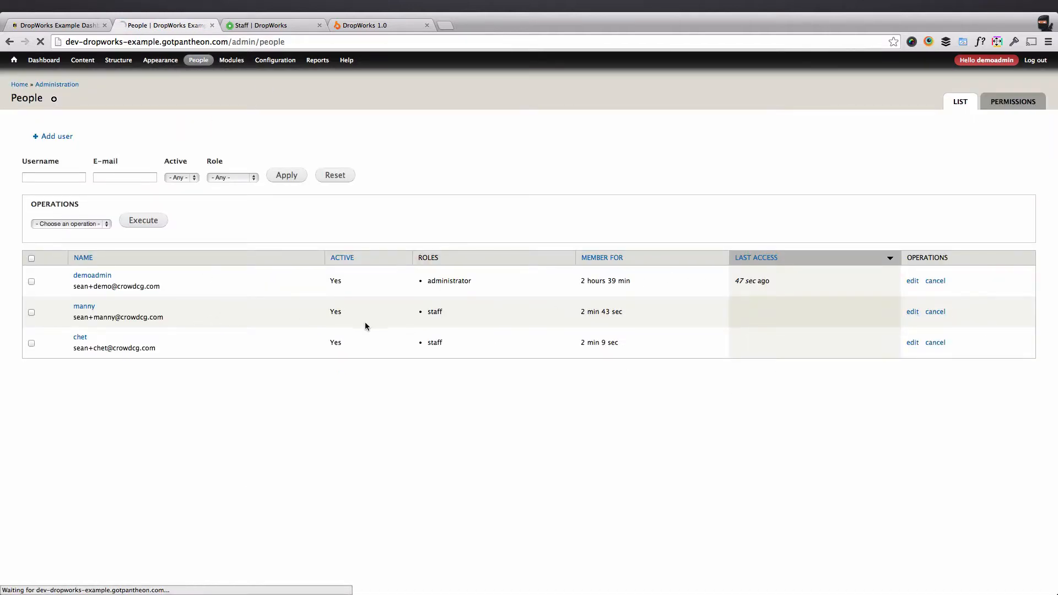
{"action": "scroll", "coordinate": [192, 281], "scroll_direction": "down", "scroll_amount": 8}
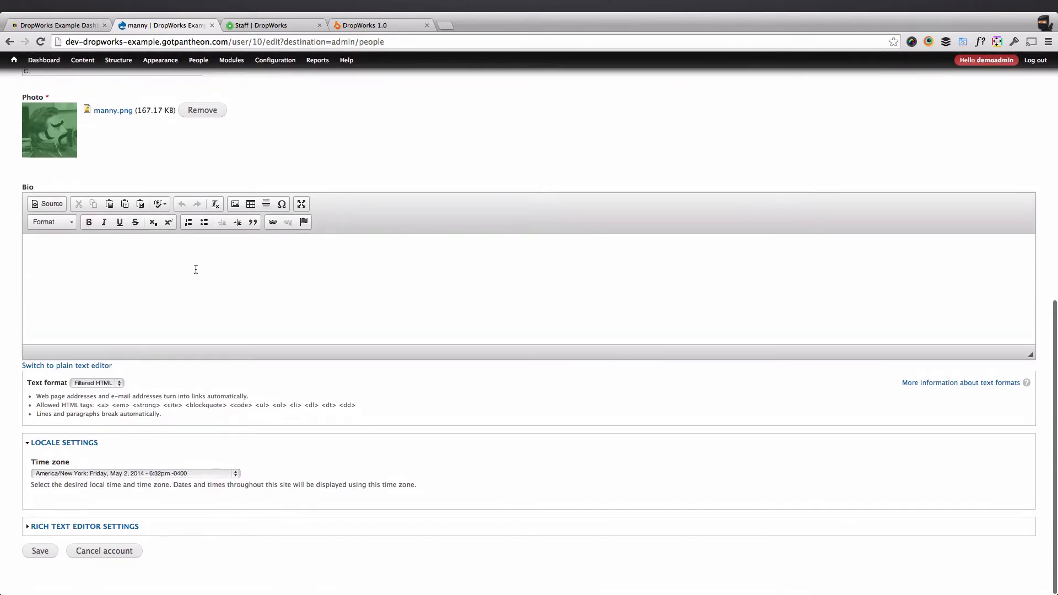
{"action": "left_click", "coordinate": [209, 273]}
{"action": "type", "text": "L"}
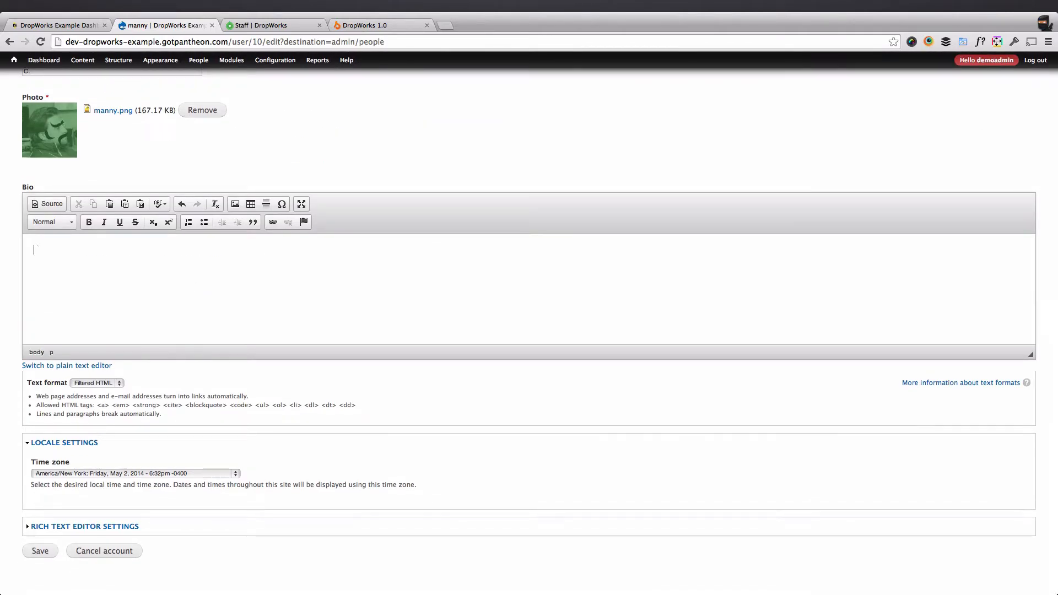
{"action": "left_click", "coordinate": [259, 26]}
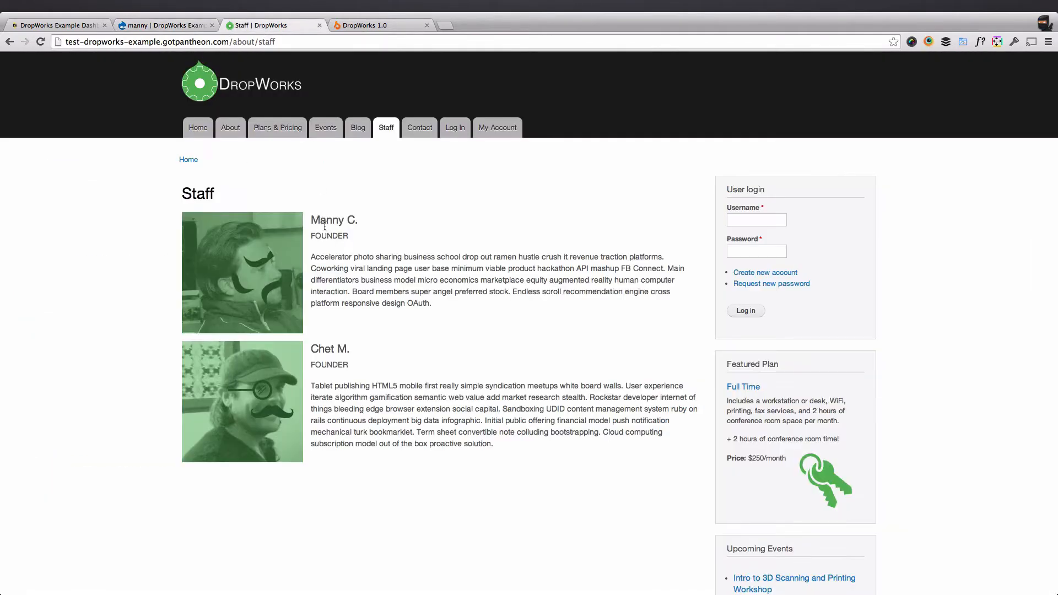
{"action": "triple_click", "coordinate": [373, 278]}
{"action": "left_click_drag", "start_coordinate": [311, 236], "coordinate": [433, 304]}
{"action": "key", "text": "super+c"}
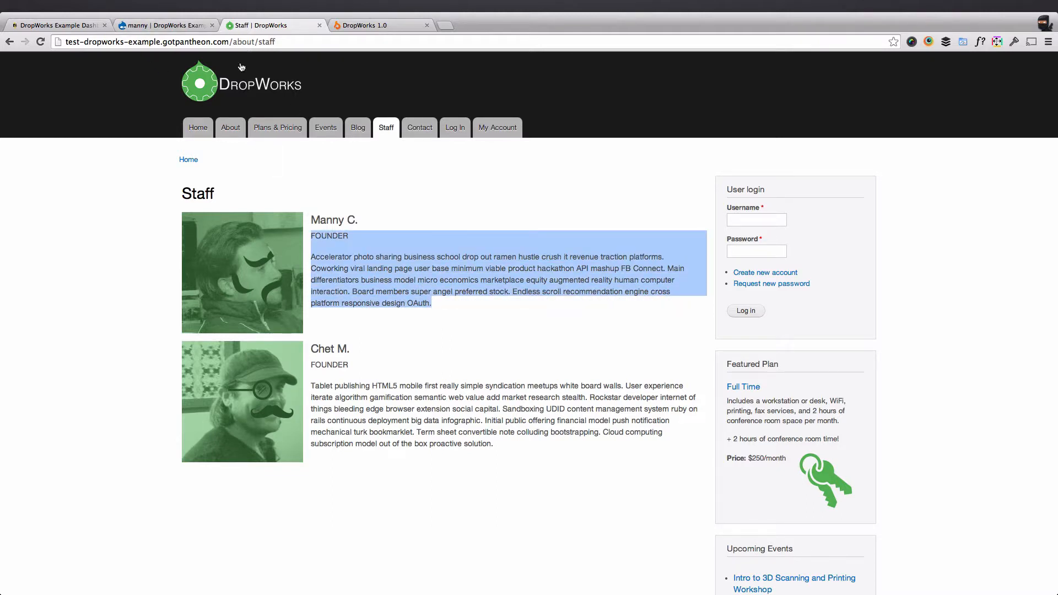
{"action": "left_click", "coordinate": [182, 26]}
{"action": "left_click", "coordinate": [137, 318]}
{"action": "key", "text": "super+v"}
{"action": "scroll", "coordinate": [99, 430], "scroll_direction": "down", "scroll_amount": 2}
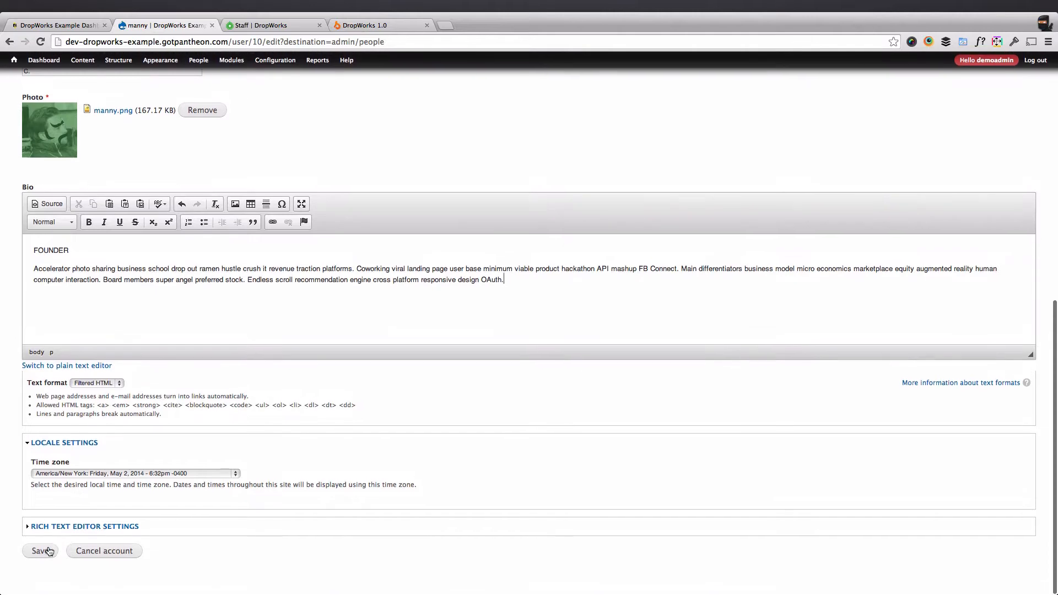
{"action": "left_click", "coordinate": [41, 551]}
Paste the second member's FOUNDER heading and bio paragraph into their Bio and save.
{"action": "left_click", "coordinate": [259, 26]}
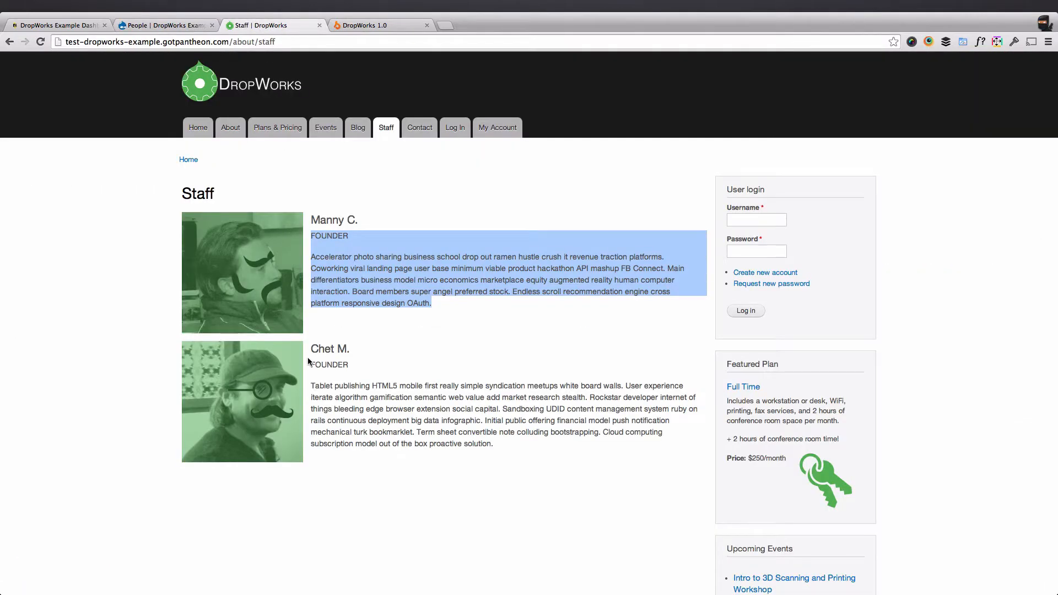
{"action": "left_click_drag", "start_coordinate": [312, 363], "coordinate": [498, 436]}
{"action": "key", "text": "super+c"}
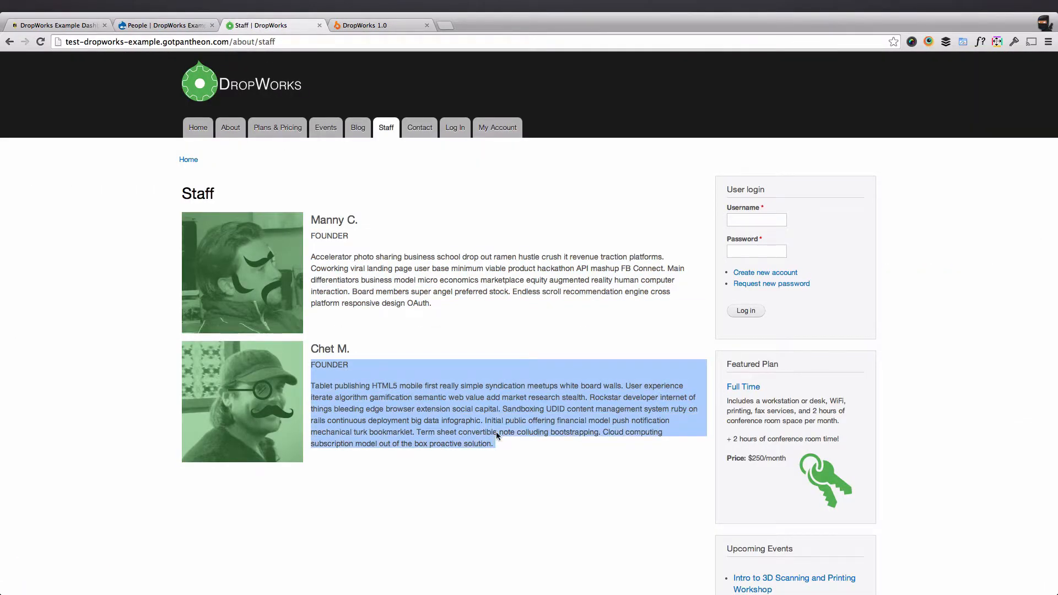
{"action": "left_click", "coordinate": [182, 26]}
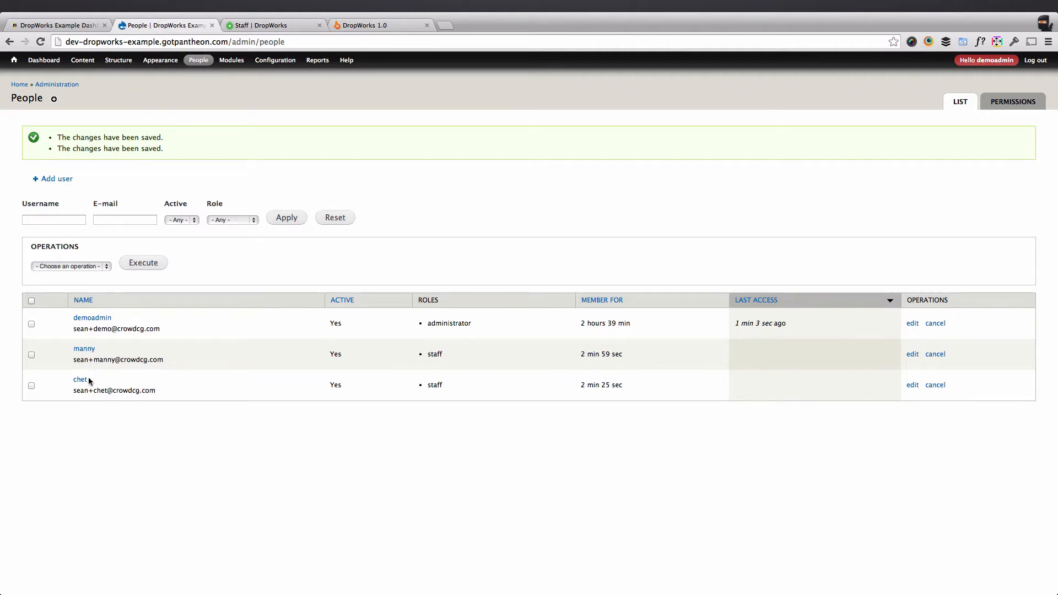
{"action": "left_click", "coordinate": [913, 384]}
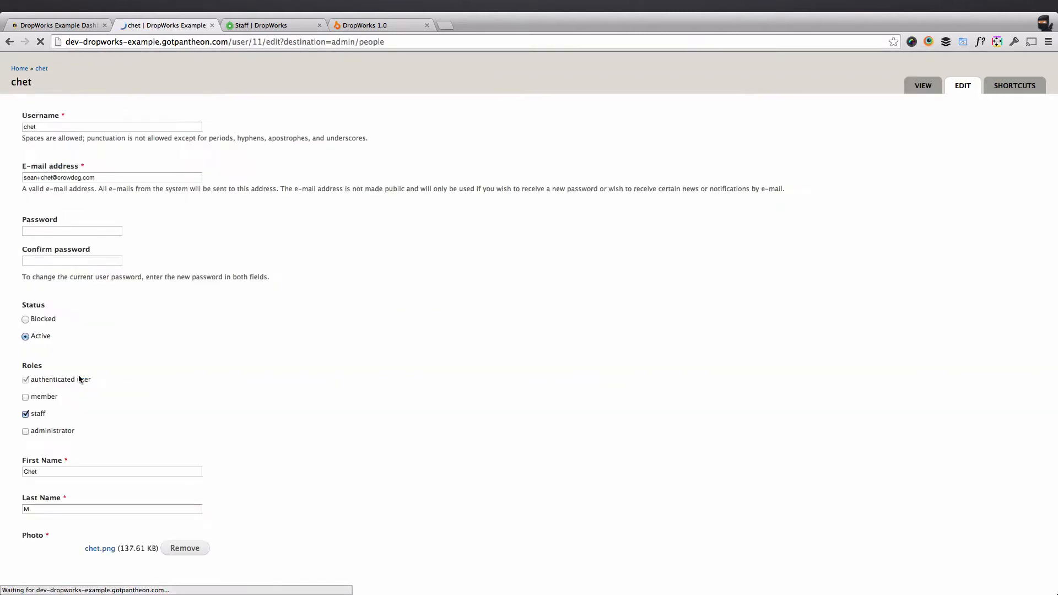
{"action": "scroll", "coordinate": [88, 391], "scroll_direction": "down", "scroll_amount": 7}
{"action": "scroll", "coordinate": [95, 403], "scroll_direction": "up", "scroll_amount": 2}
{"action": "left_click", "coordinate": [151, 401]}
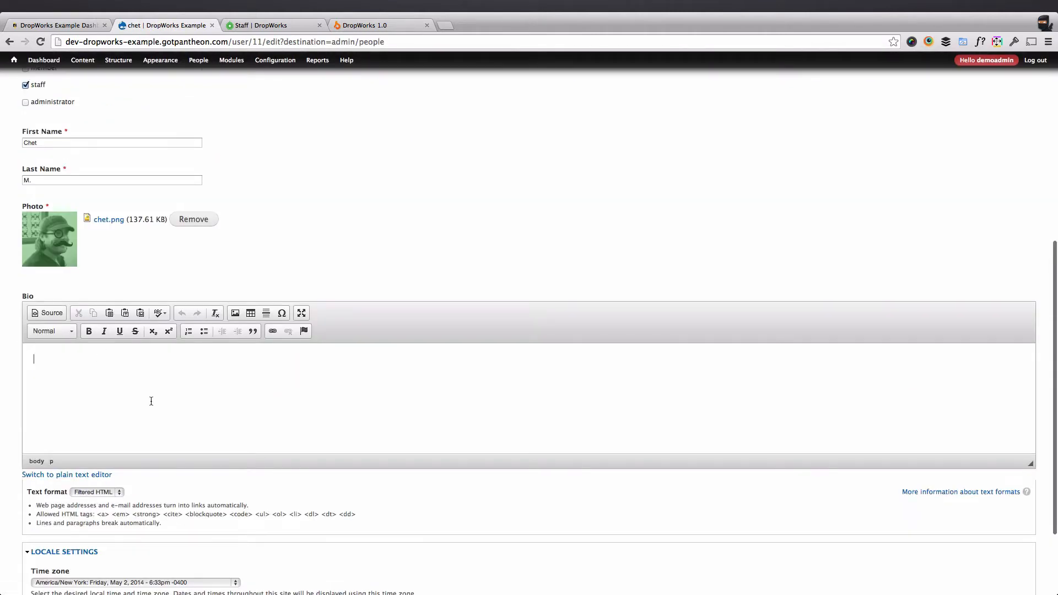
{"action": "key", "text": "super+v"}
{"action": "scroll", "coordinate": [166, 408], "scroll_direction": "down", "scroll_amount": 4}
{"action": "left_click", "coordinate": [40, 551]}
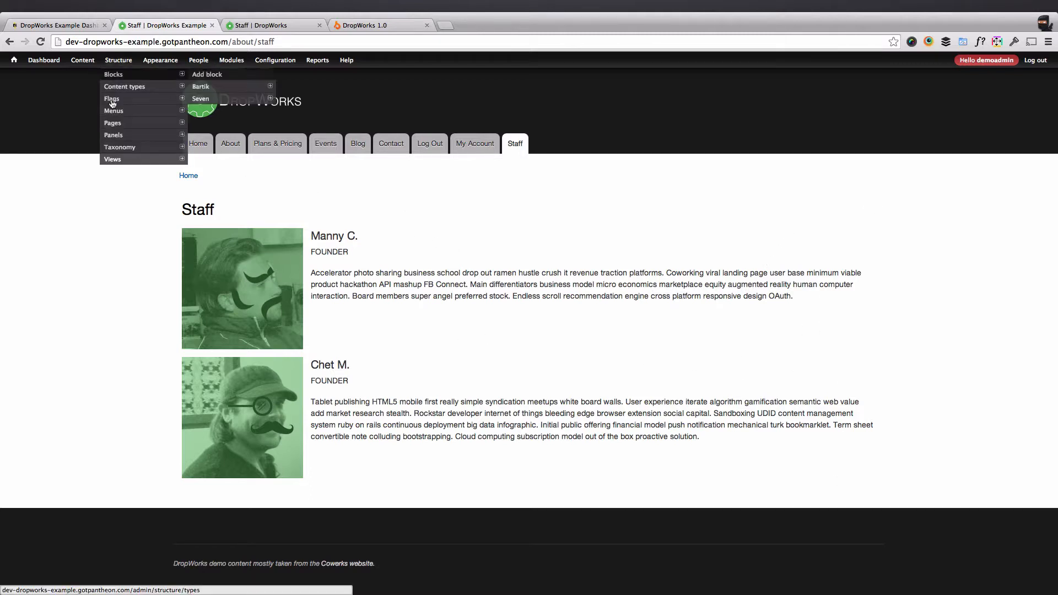
Open the block layout and compare it against the test site's Staff page.
{"action": "left_click", "coordinate": [109, 75]}
{"action": "scroll", "coordinate": [250, 288], "scroll_direction": "down", "scroll_amount": 6}
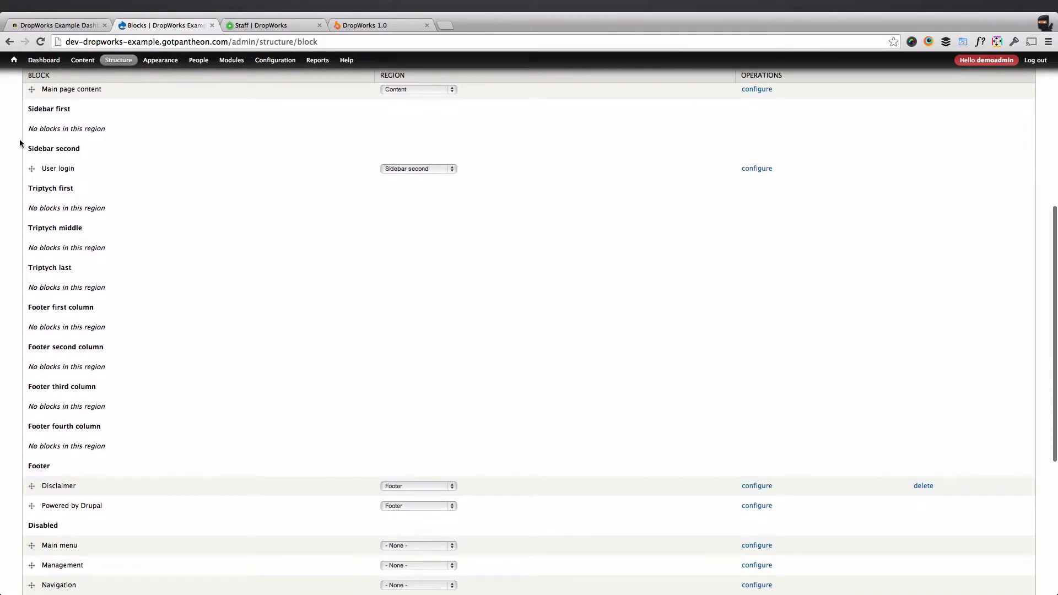
{"action": "scroll", "coordinate": [116, 181], "scroll_direction": "down", "scroll_amount": 3}
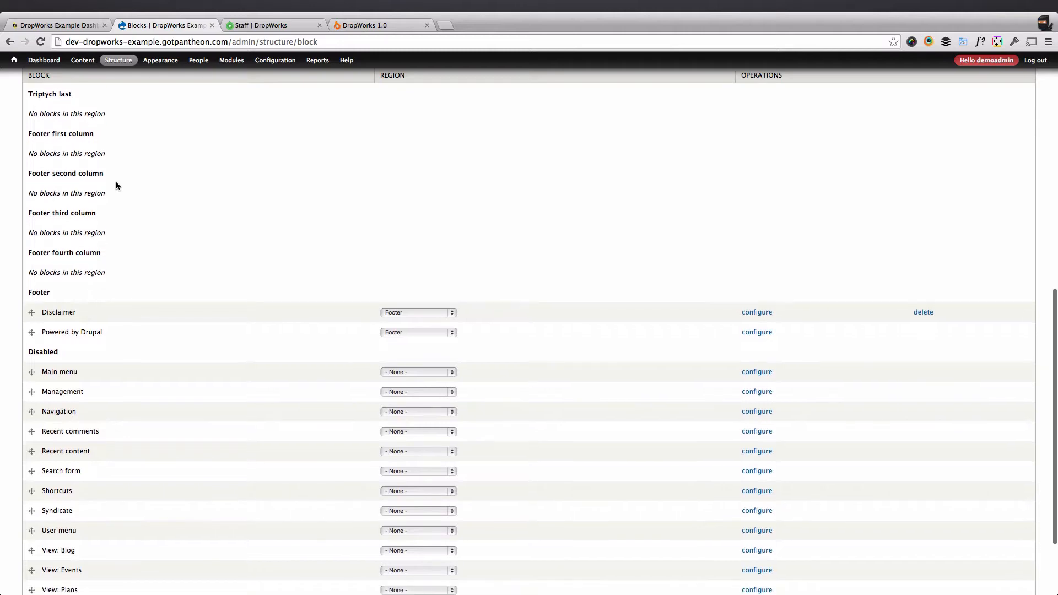
{"action": "left_click", "coordinate": [249, 27]}
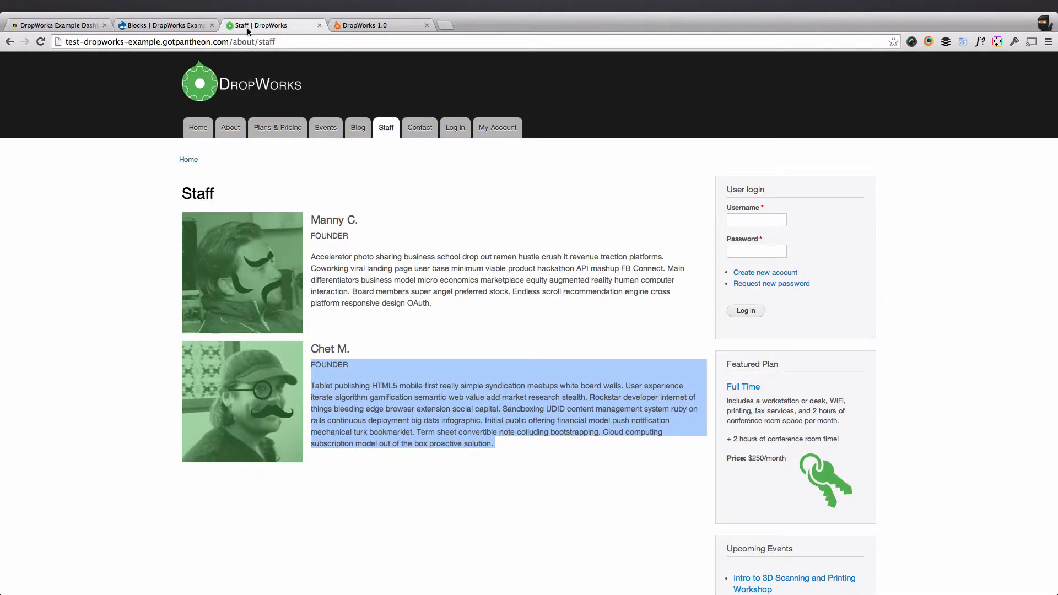
{"action": "scroll", "coordinate": [703, 331], "scroll_direction": "down", "scroll_amount": 5}
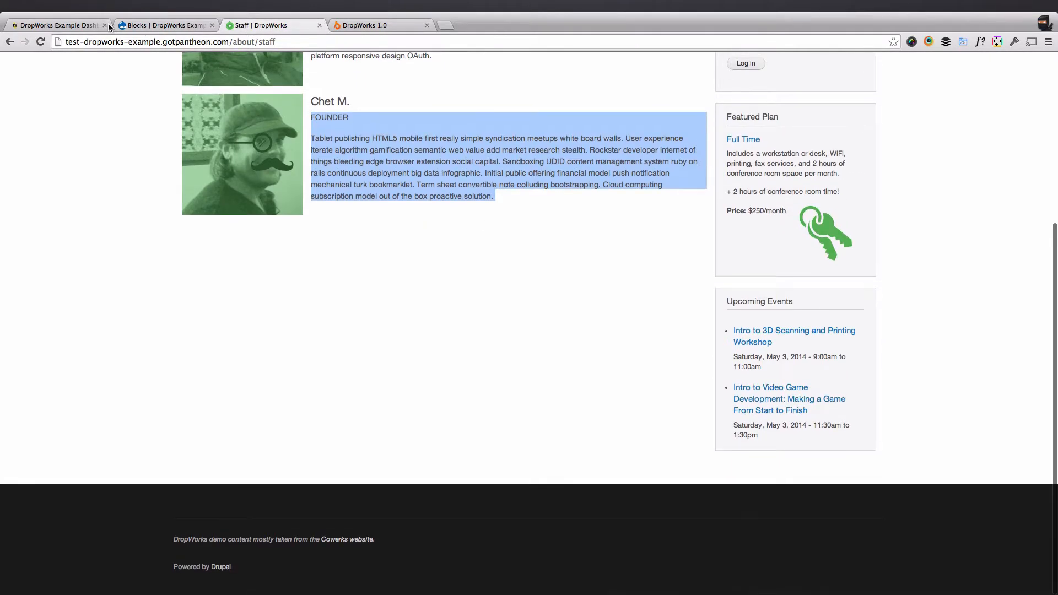
{"action": "left_click", "coordinate": [113, 26]}
{"action": "scroll", "coordinate": [183, 388], "scroll_direction": "down", "scroll_amount": 2}
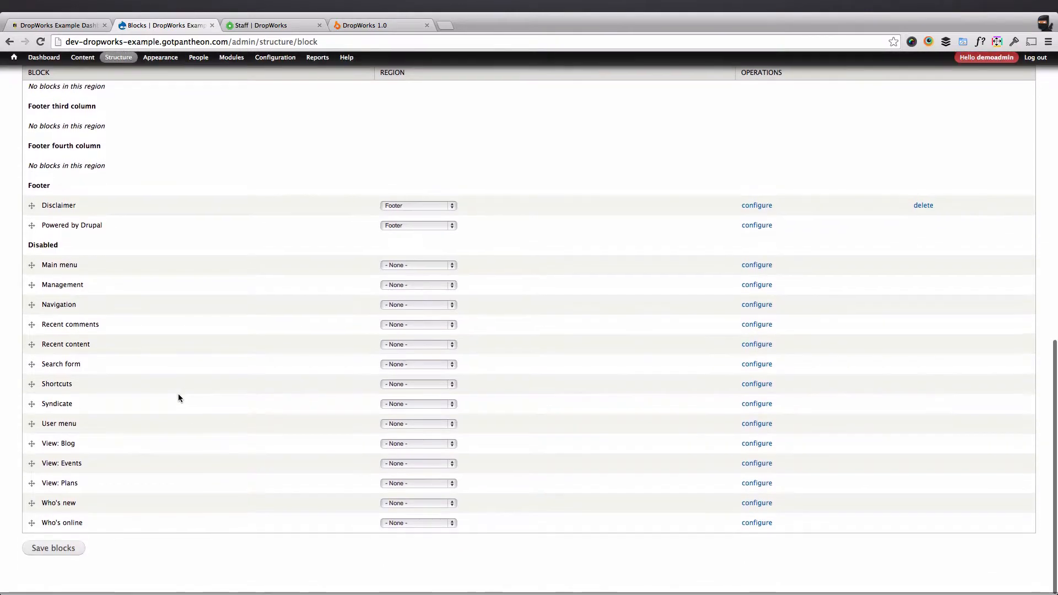
Assign View: Plans and View: Events to the Sidebar second region and save the blocks.
{"action": "left_click", "coordinate": [388, 489]}
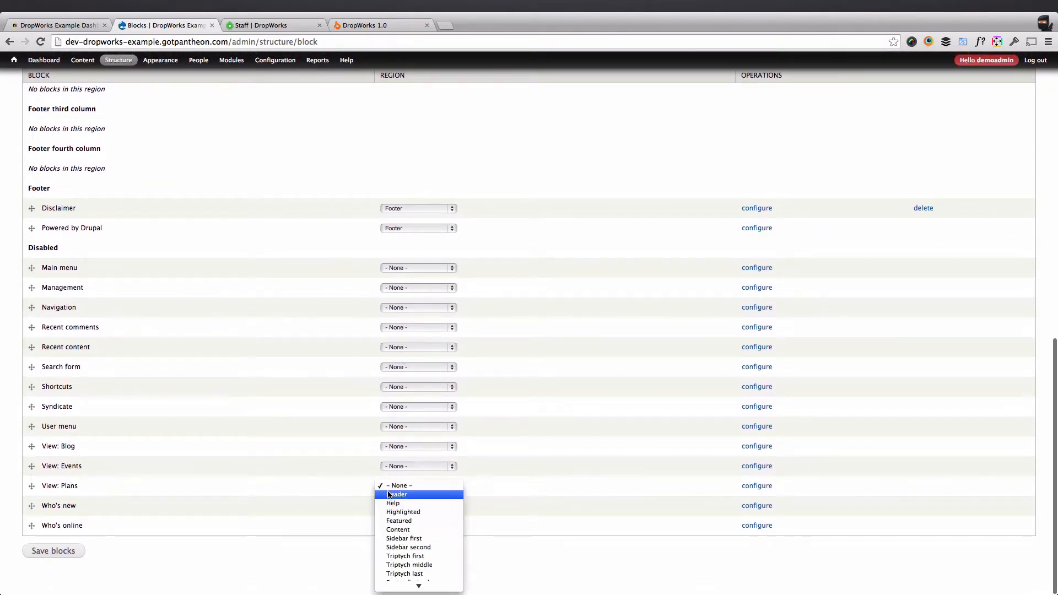
{"action": "left_click", "coordinate": [418, 548]}
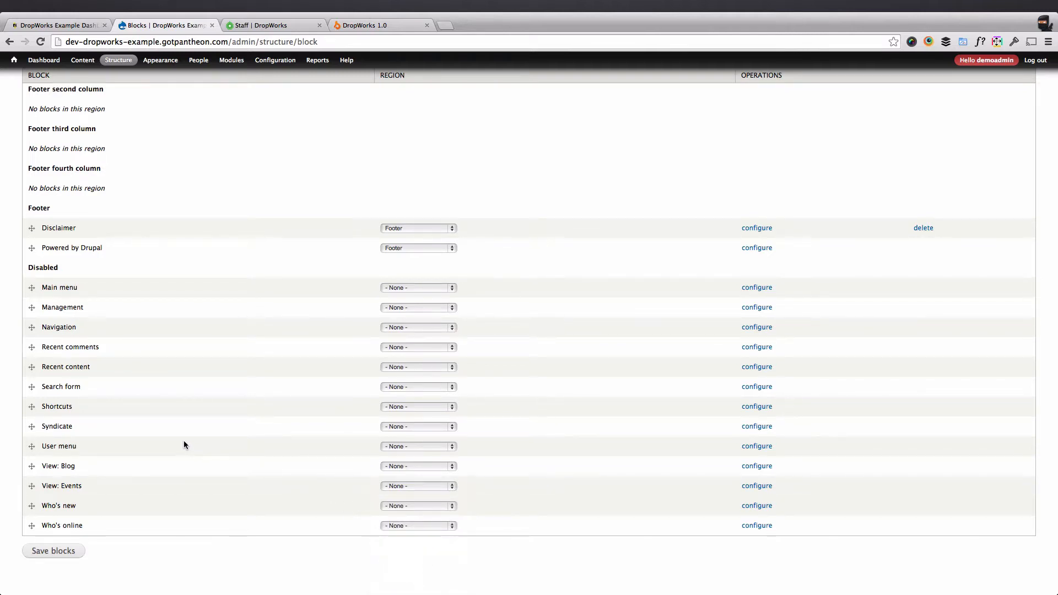
{"action": "left_click", "coordinate": [410, 468]}
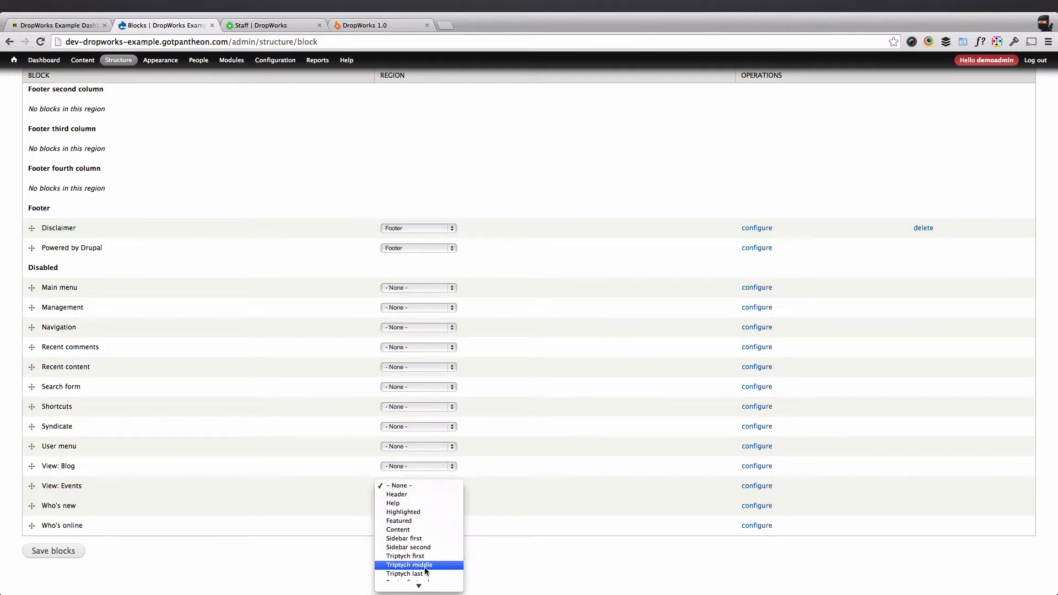
{"action": "left_click", "coordinate": [411, 515]}
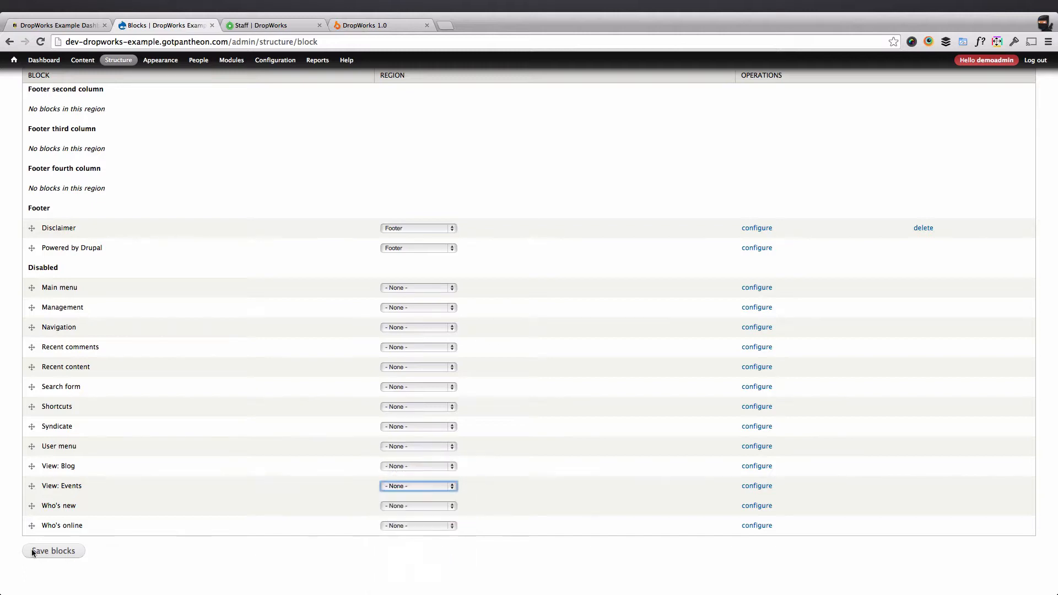
{"action": "left_click", "coordinate": [51, 558]}
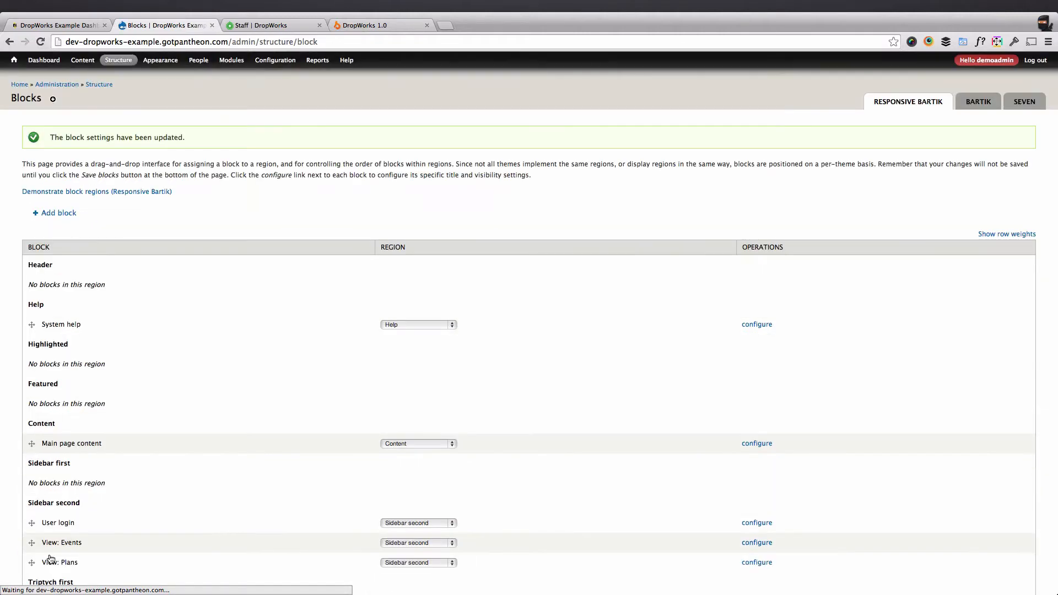
Move View: Plans above View: Events and save the block order.
{"action": "scroll", "coordinate": [101, 540], "scroll_direction": "down", "scroll_amount": 2}
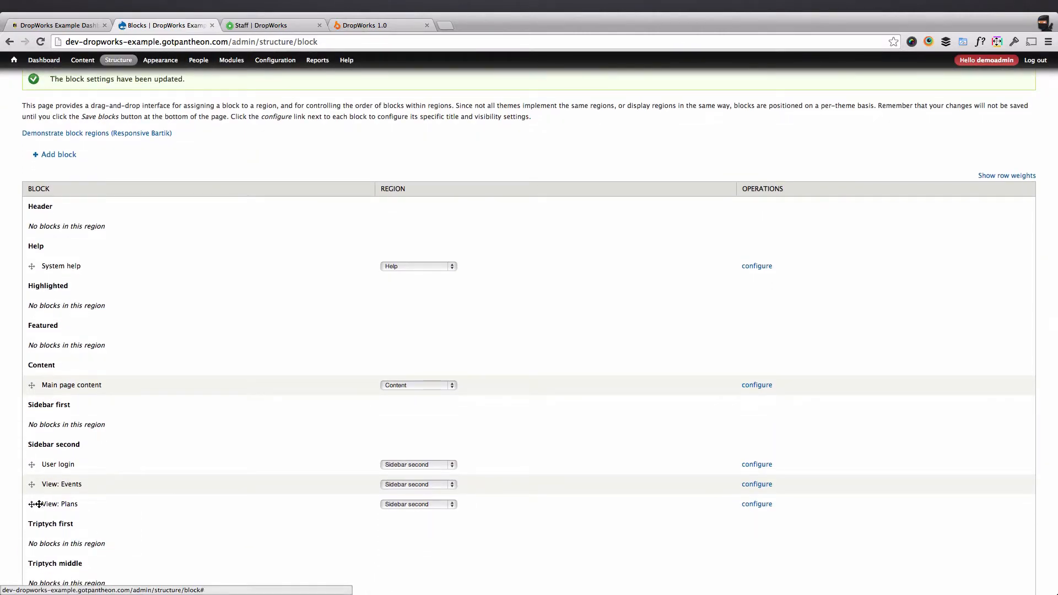
{"action": "left_click_drag", "start_coordinate": [32, 504], "coordinate": [33, 486]}
{"action": "scroll", "coordinate": [91, 544], "scroll_direction": "down", "scroll_amount": 10}
{"action": "left_click", "coordinate": [72, 535]}
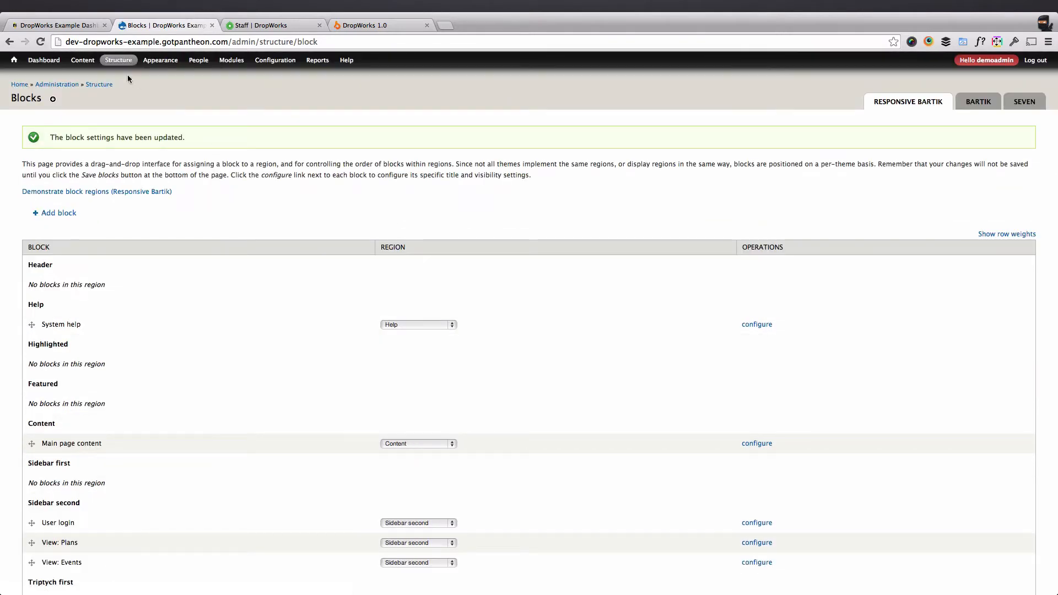
Compare the Staff page sidebar on the dev and test sites.
{"action": "left_click", "coordinate": [13, 60]}
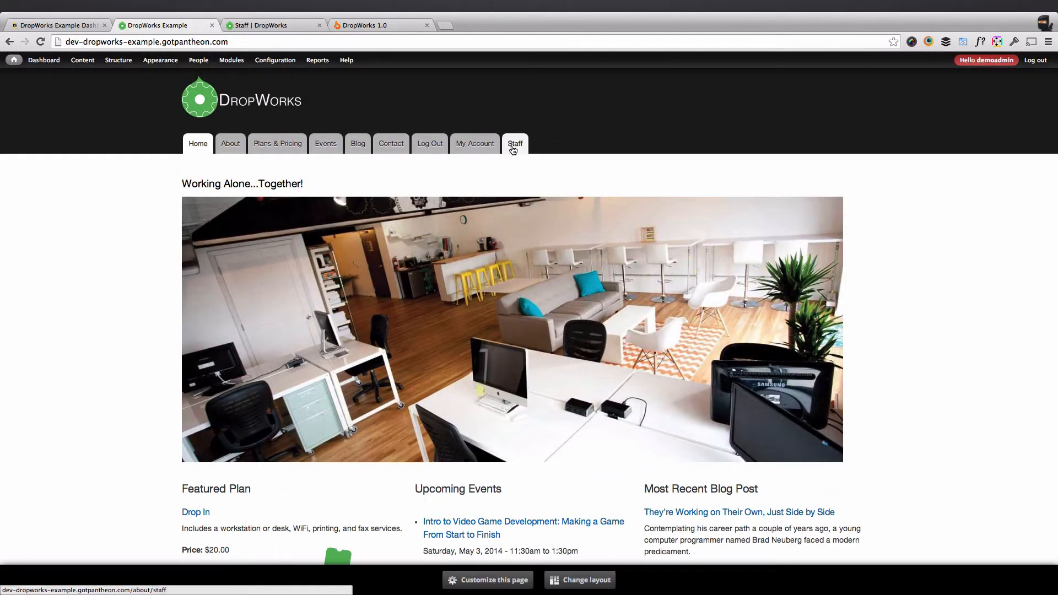
{"action": "left_click", "coordinate": [514, 143]}
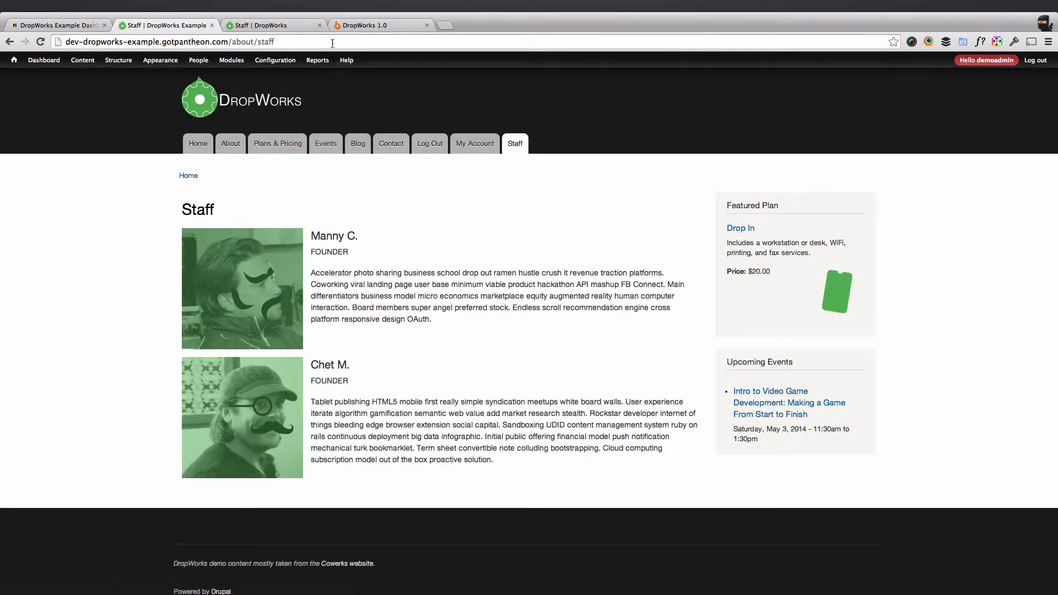
{"action": "left_click", "coordinate": [280, 27]}
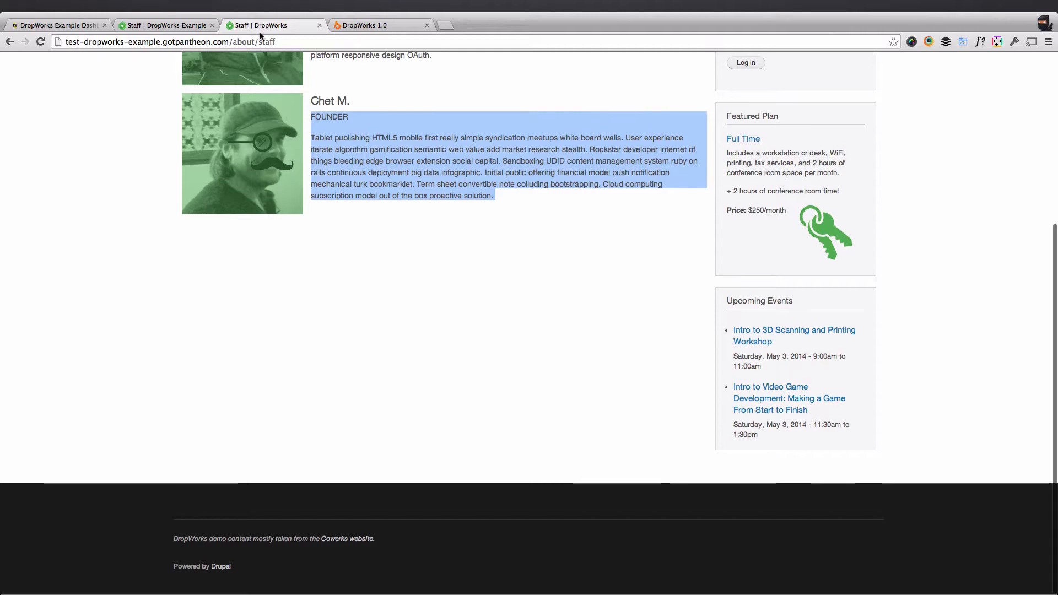
{"action": "left_click", "coordinate": [188, 27]}
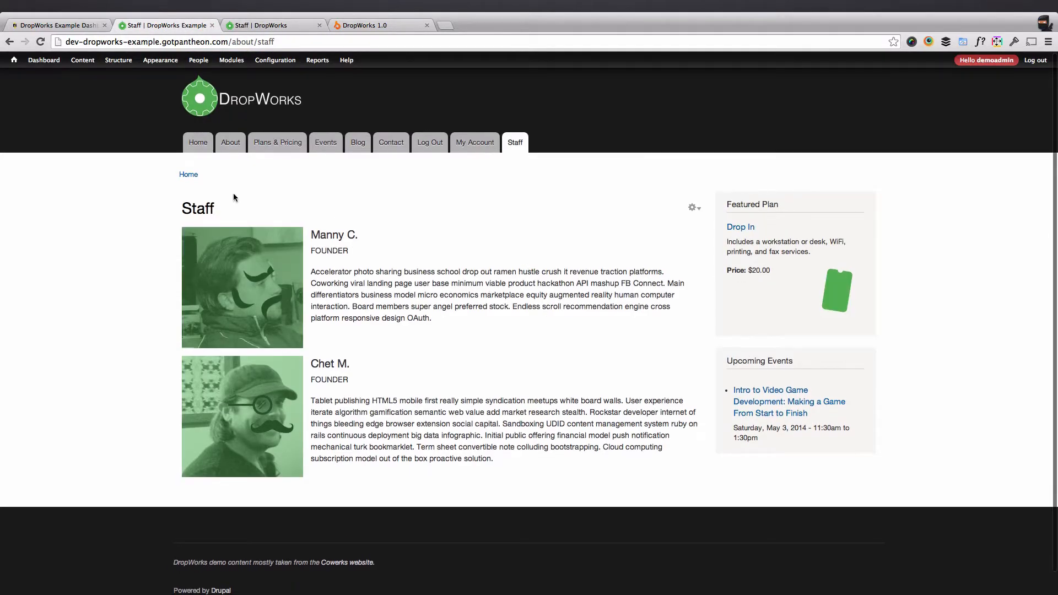
In the main menu, drag the Staff link just below Blog and save the configuration.
{"action": "mouse_move", "coordinate": [118, 61]}
{"action": "mouse_move", "coordinate": [125, 111]}
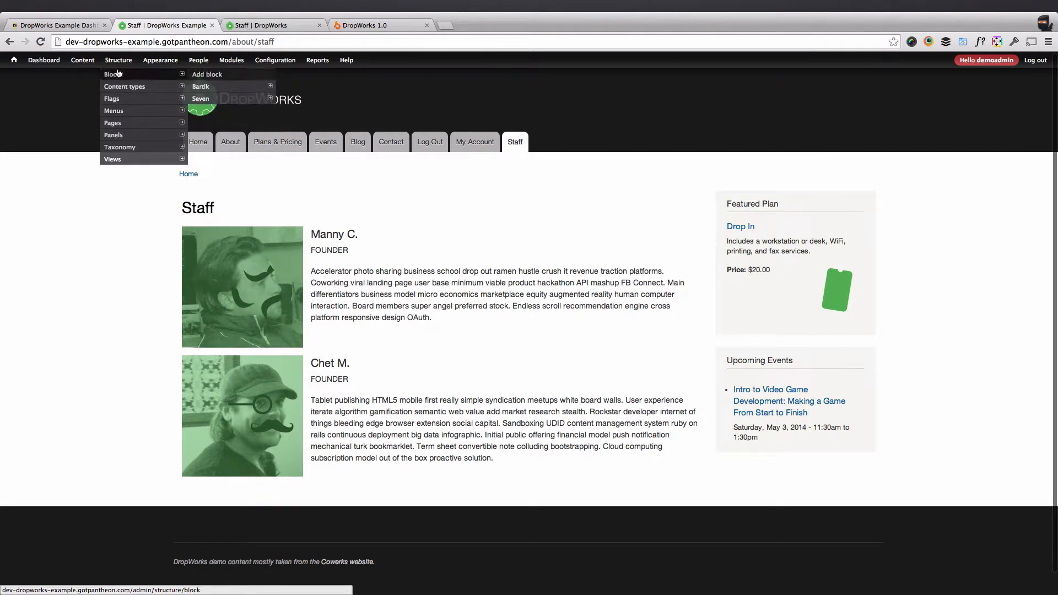
{"action": "left_click", "coordinate": [209, 123]}
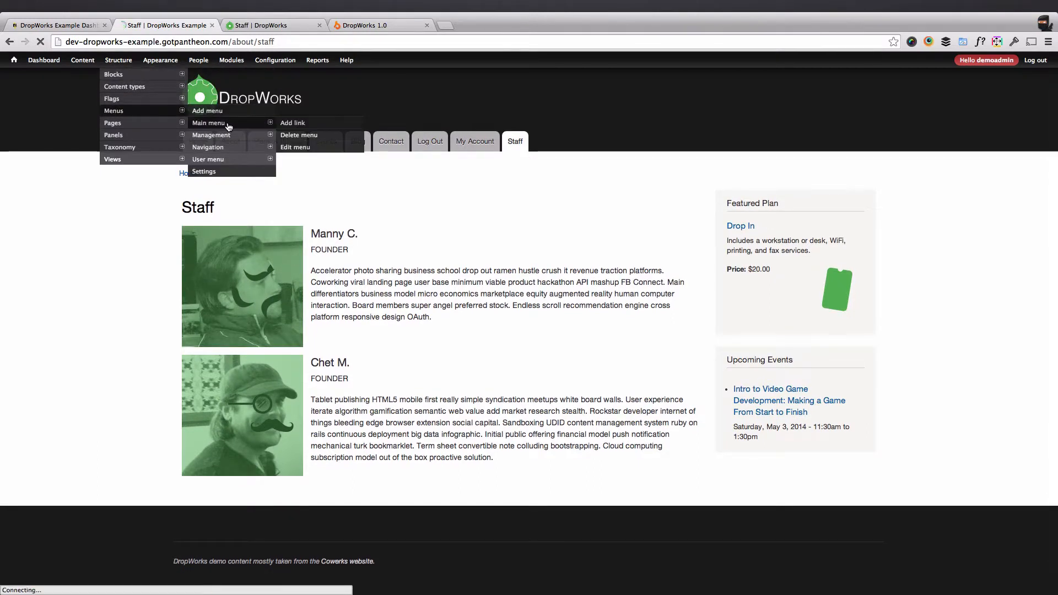
{"action": "left_click_drag", "start_coordinate": [32, 366], "coordinate": [30, 293]}
{"action": "left_click", "coordinate": [90, 425]}
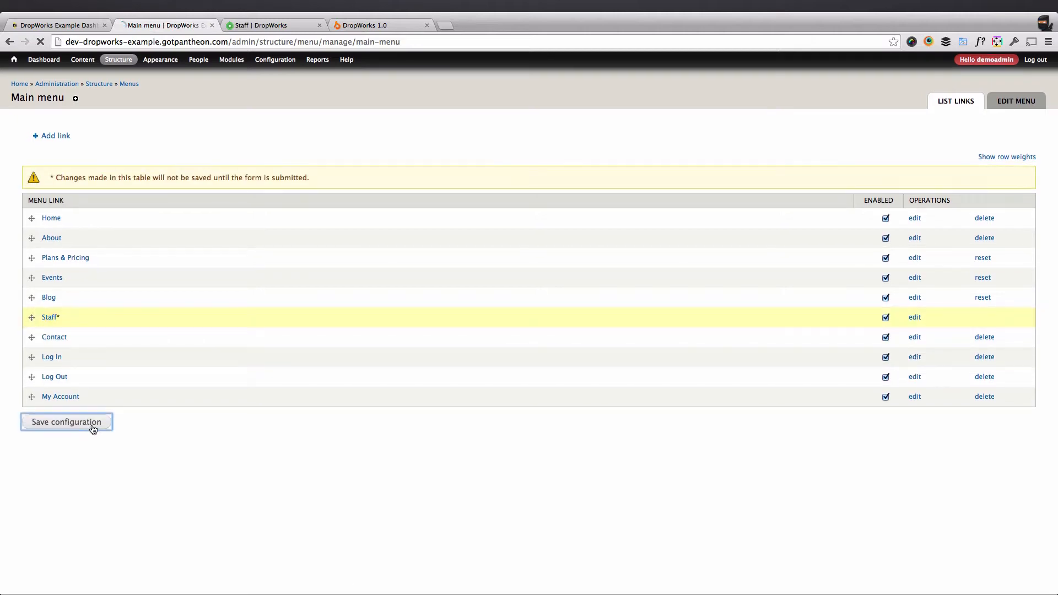
Reload the dev Staff page and compare it with the test site to verify the menu order.
{"action": "left_click", "coordinate": [273, 29]}
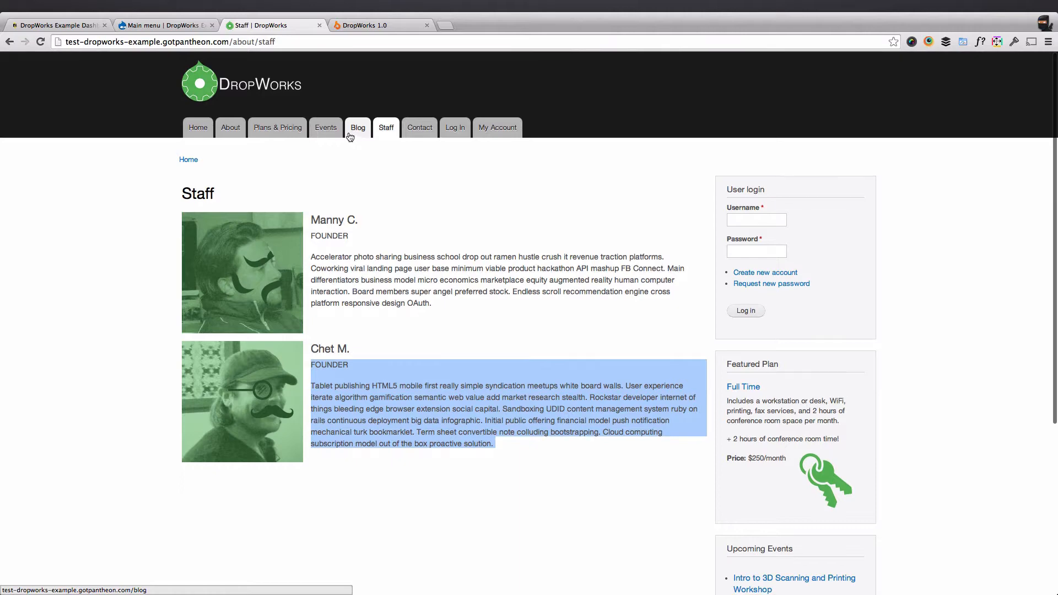
{"action": "left_click", "coordinate": [158, 27]}
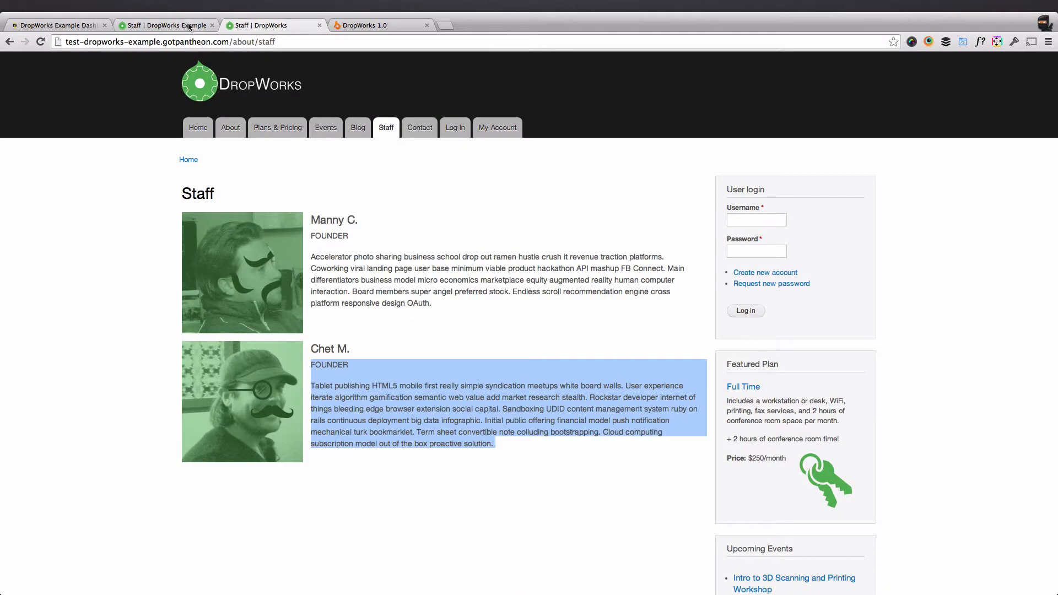
{"action": "left_click", "coordinate": [189, 26]}
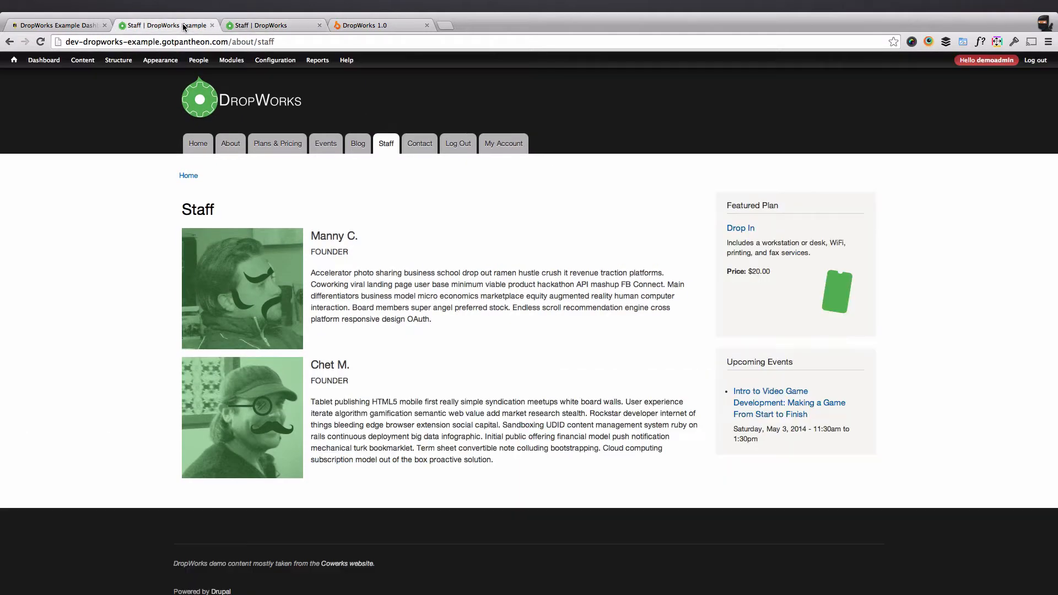
{"action": "left_click", "coordinate": [386, 146]}
{"action": "left_click", "coordinate": [268, 28]}
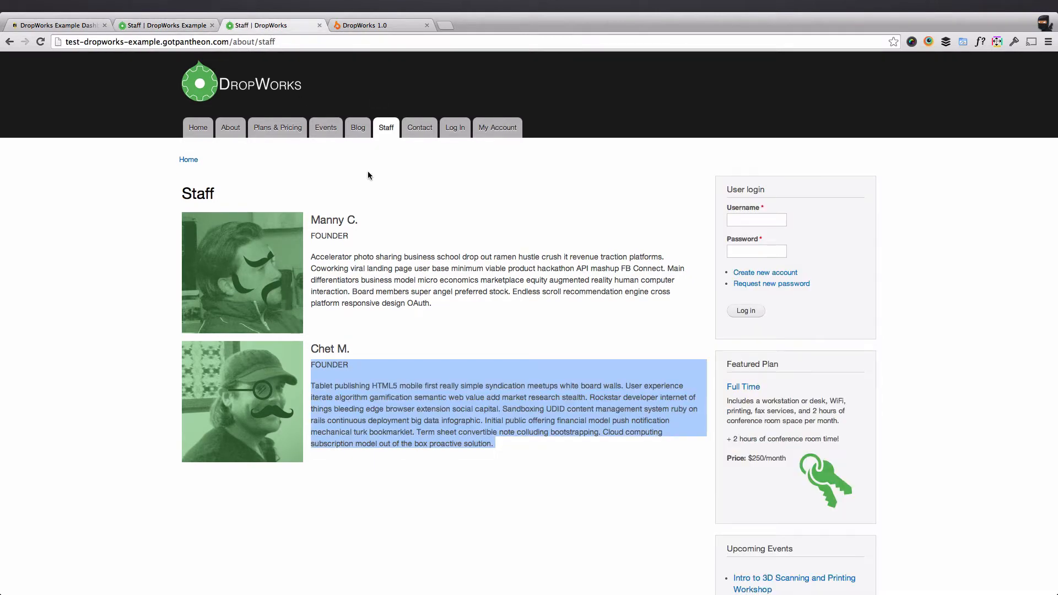
{"action": "left_click", "coordinate": [173, 27]}
{"action": "left_click", "coordinate": [241, 27]}
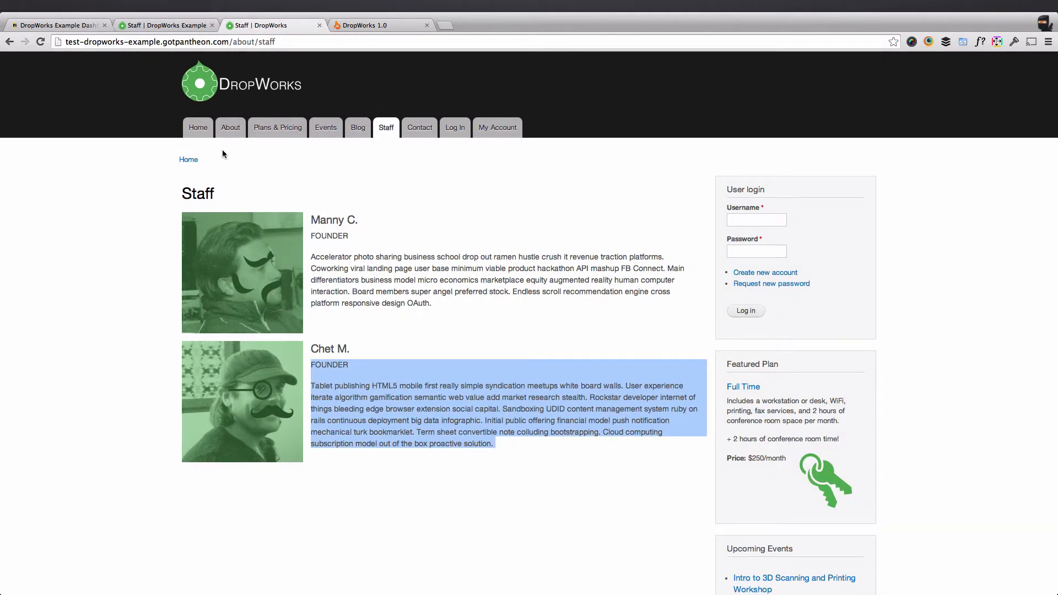
{"action": "key", "text": "ctrl+shift+Tab"}
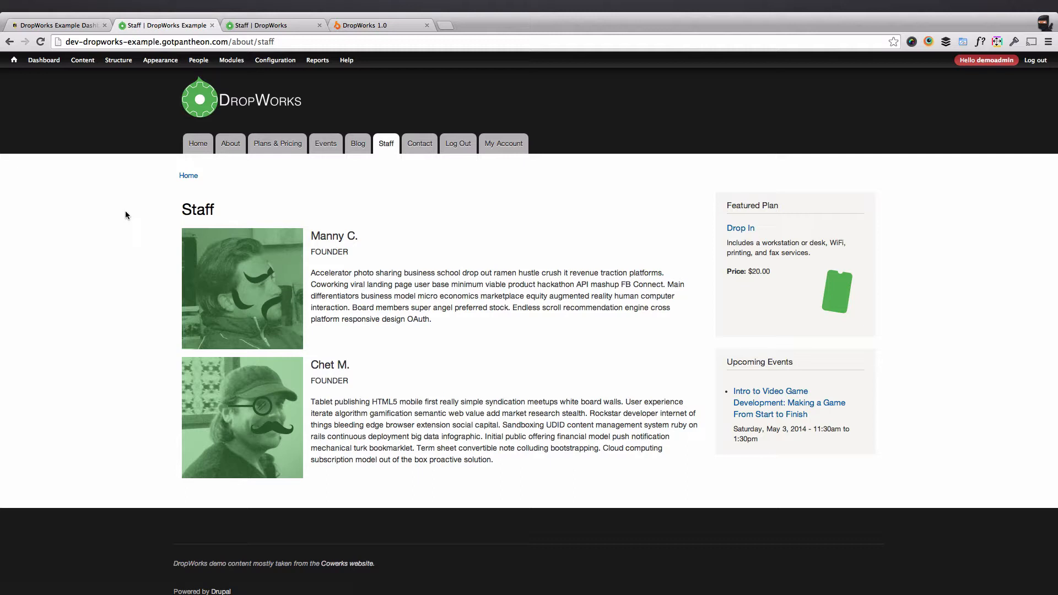
{"action": "scroll", "coordinate": [125, 215], "scroll_direction": "down", "scroll_amount": 1}
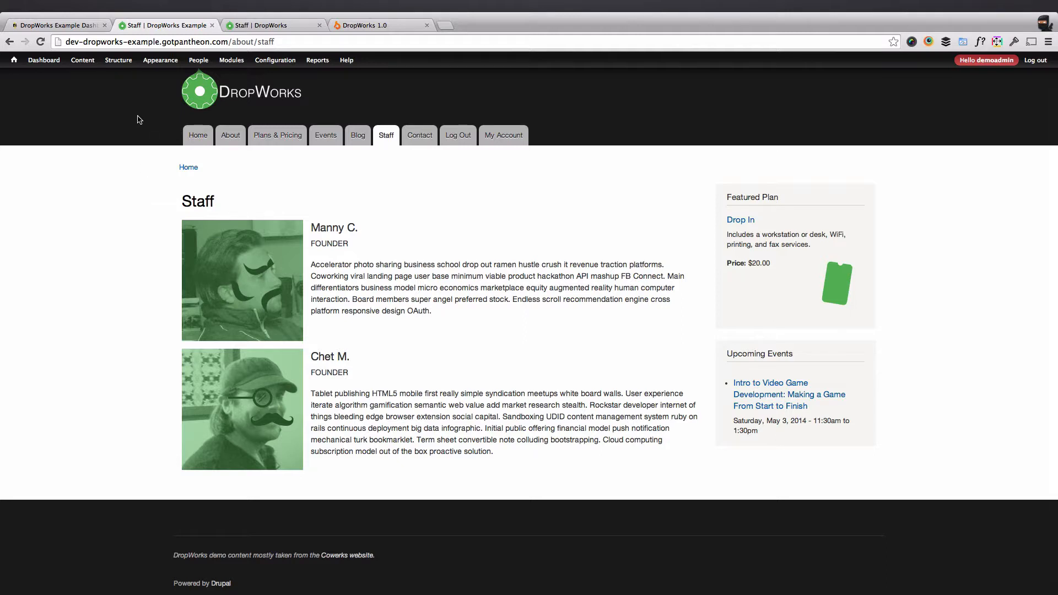
Start a new flag under Structure > Flags and choose Nodes as its type.
{"action": "mouse_move", "coordinate": [121, 64]}
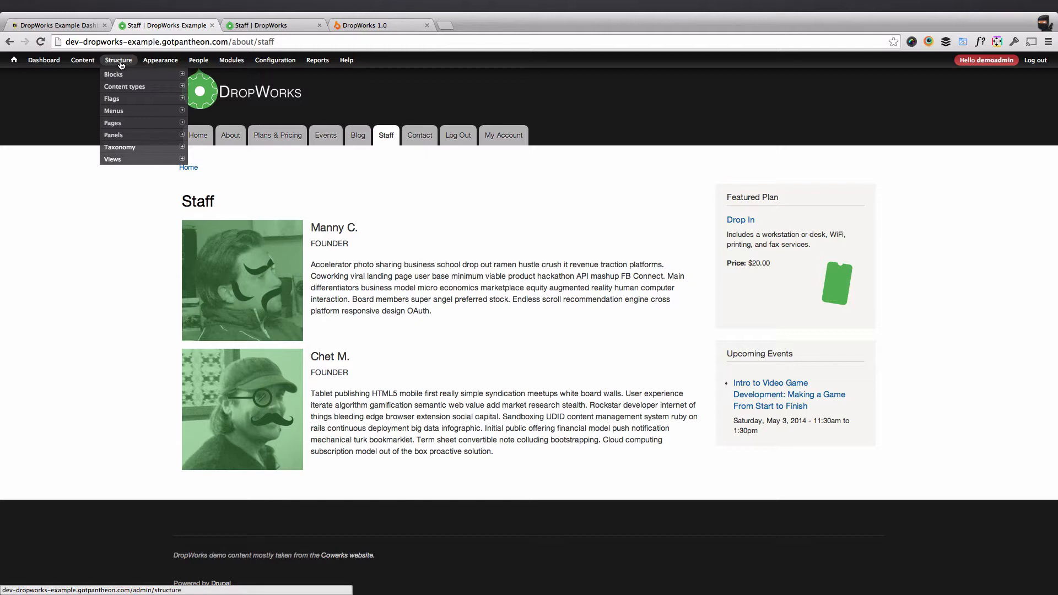
{"action": "mouse_move", "coordinate": [122, 100]}
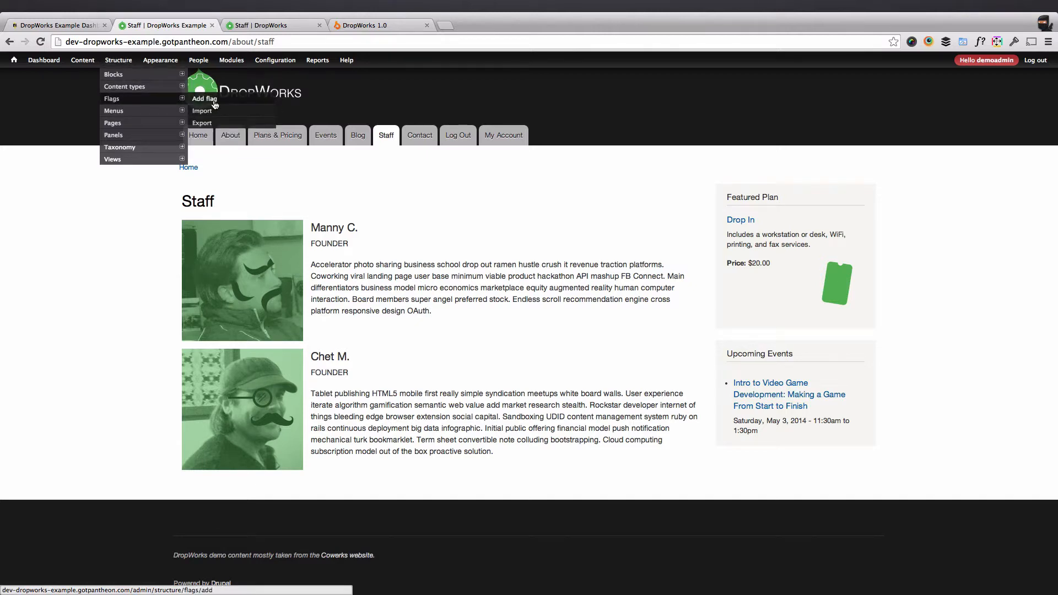
{"action": "left_click", "coordinate": [214, 102]}
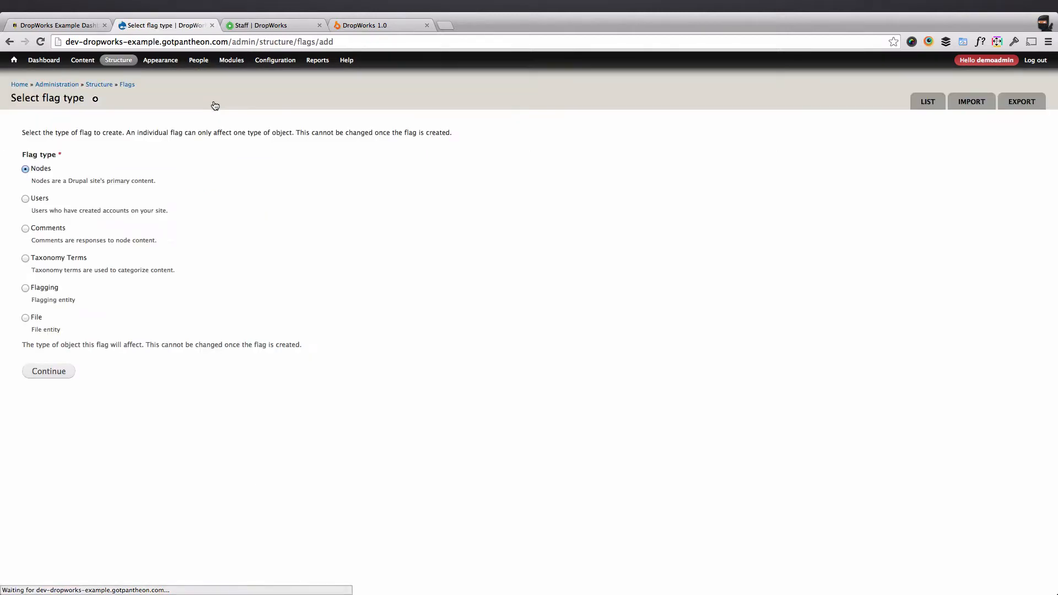
{"action": "left_click", "coordinate": [42, 374]}
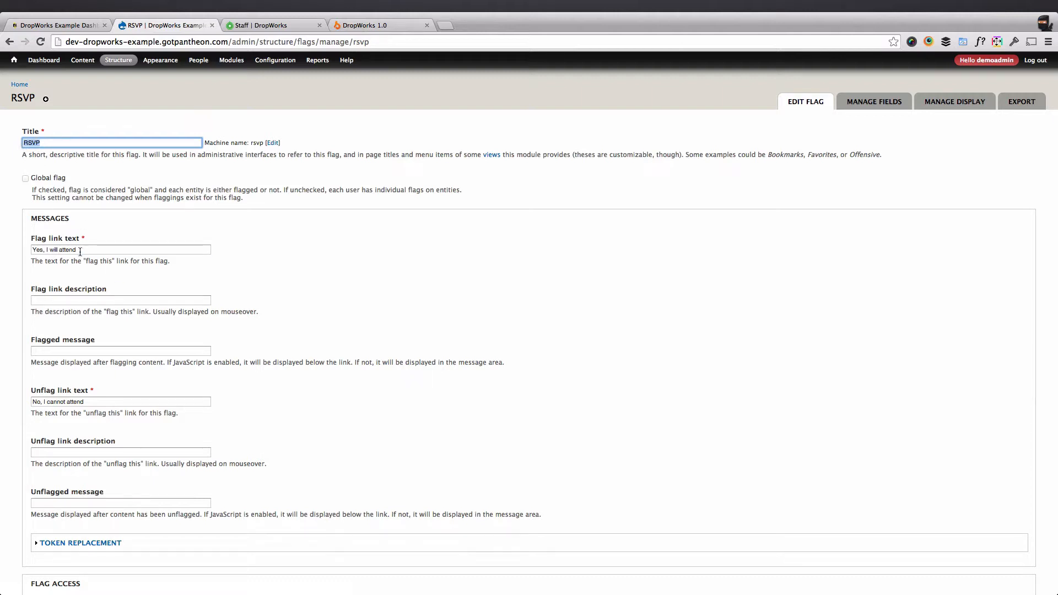
Title the flag RSVP with 'Yes, I will attend' / 'No, I cannot attend' links for all roles, then save.
{"action": "key", "text": "Tab"}
{"action": "scroll", "coordinate": [54, 327], "scroll_direction": "down", "scroll_amount": 3}
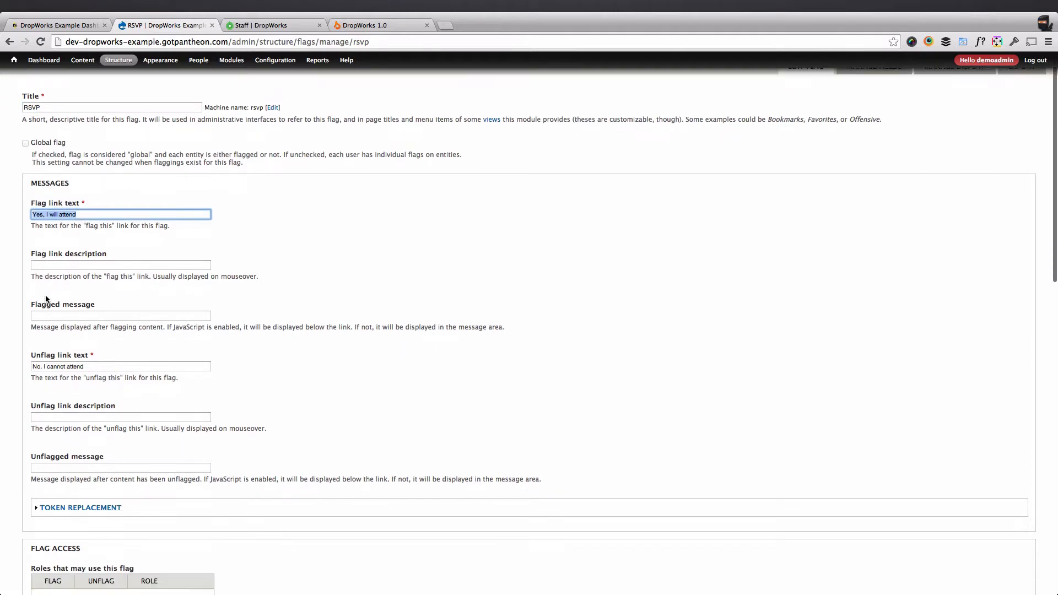
{"action": "left_click", "coordinate": [56, 297]}
{"action": "left_click_drag", "start_coordinate": [55, 296], "coordinate": [31, 297]}
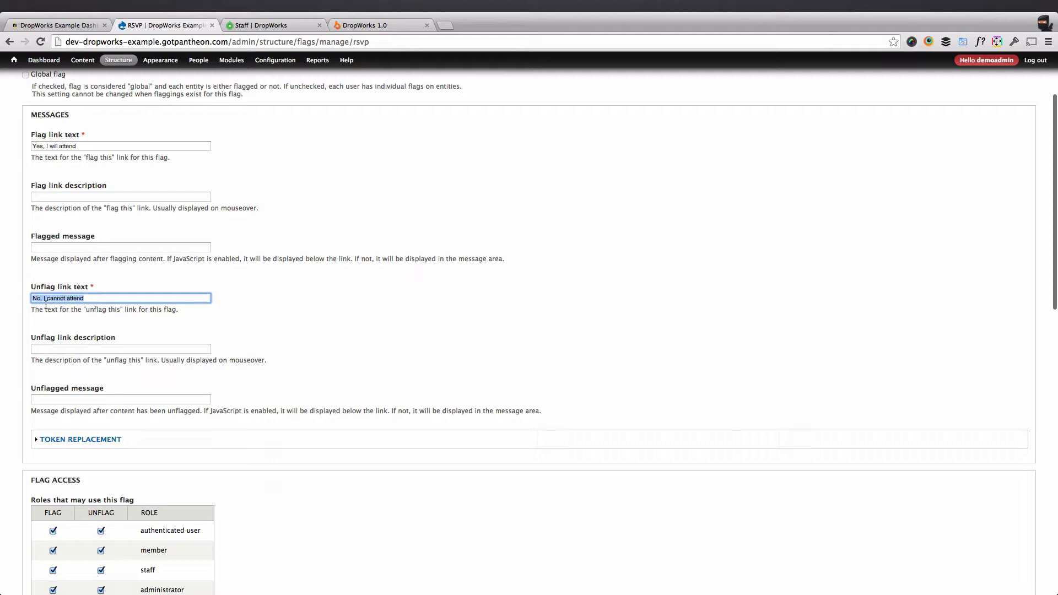
{"action": "scroll", "coordinate": [88, 299], "scroll_direction": "down", "scroll_amount": 9}
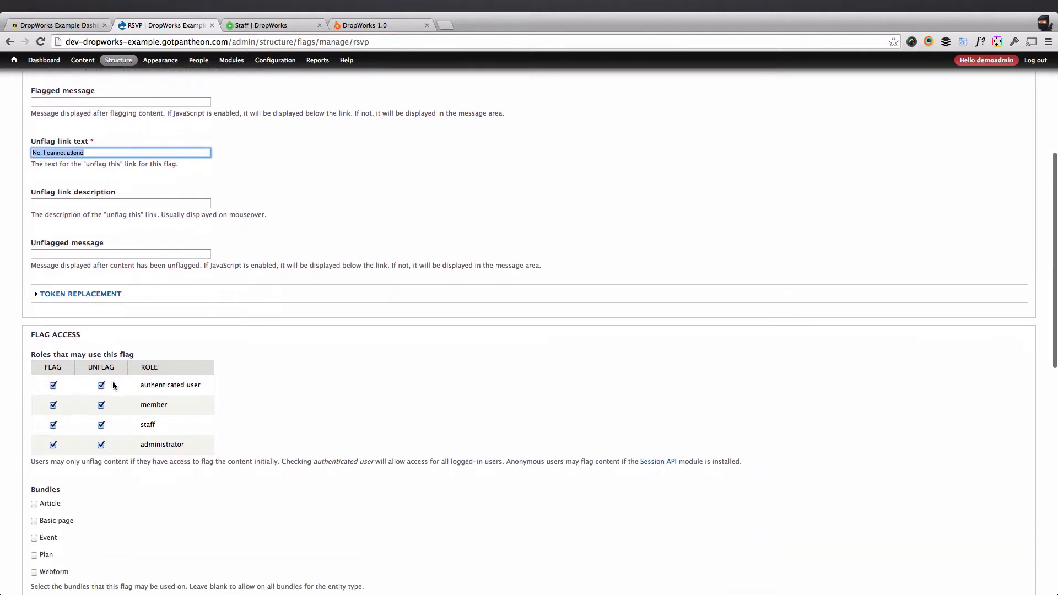
{"action": "scroll", "coordinate": [131, 333], "scroll_direction": "up", "scroll_amount": 6}
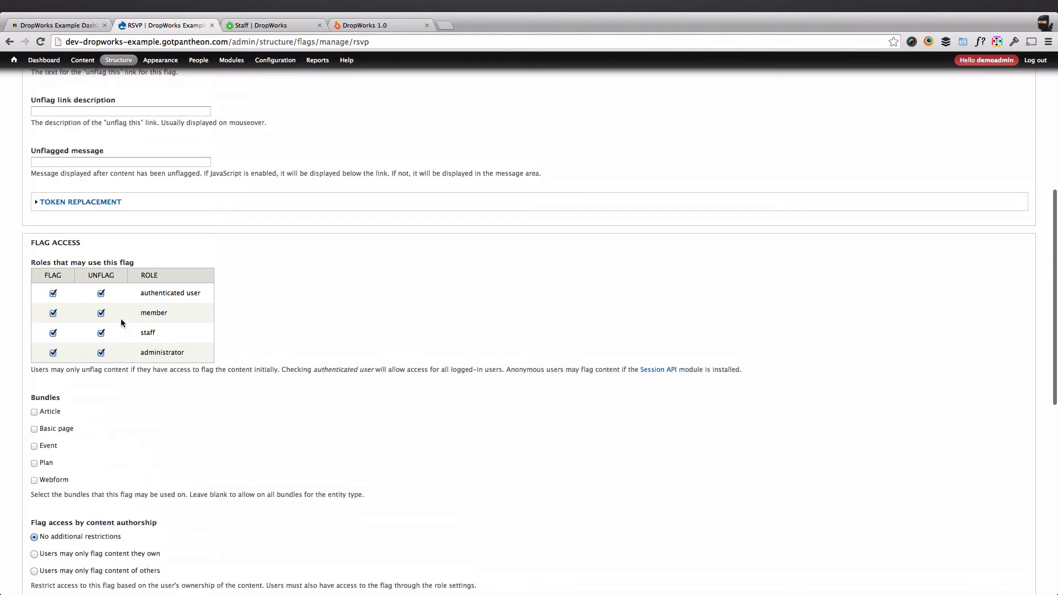
{"action": "scroll", "coordinate": [130, 361], "scroll_direction": "down", "scroll_amount": 9}
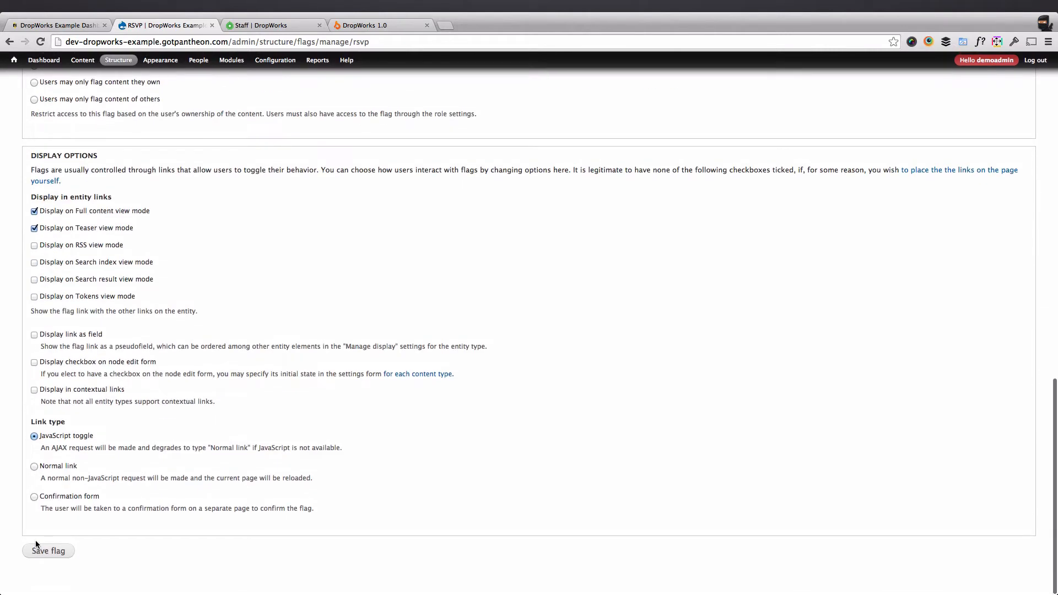
{"action": "left_click", "coordinate": [48, 551]}
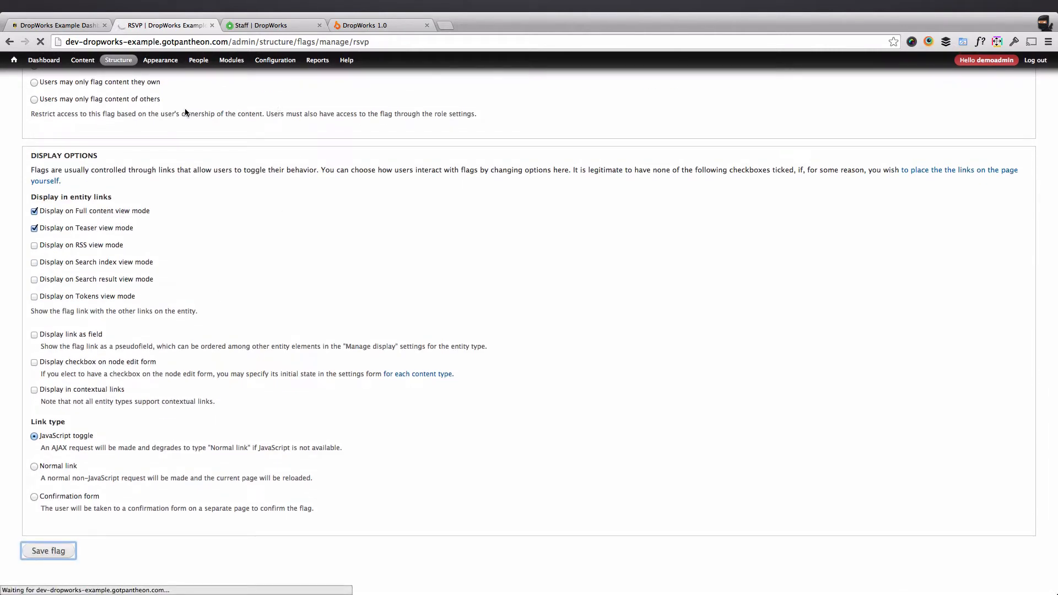
Paste the User Events view code into the Views import form, import it, and open its Block display.
{"action": "mouse_move", "coordinate": [119, 60]}
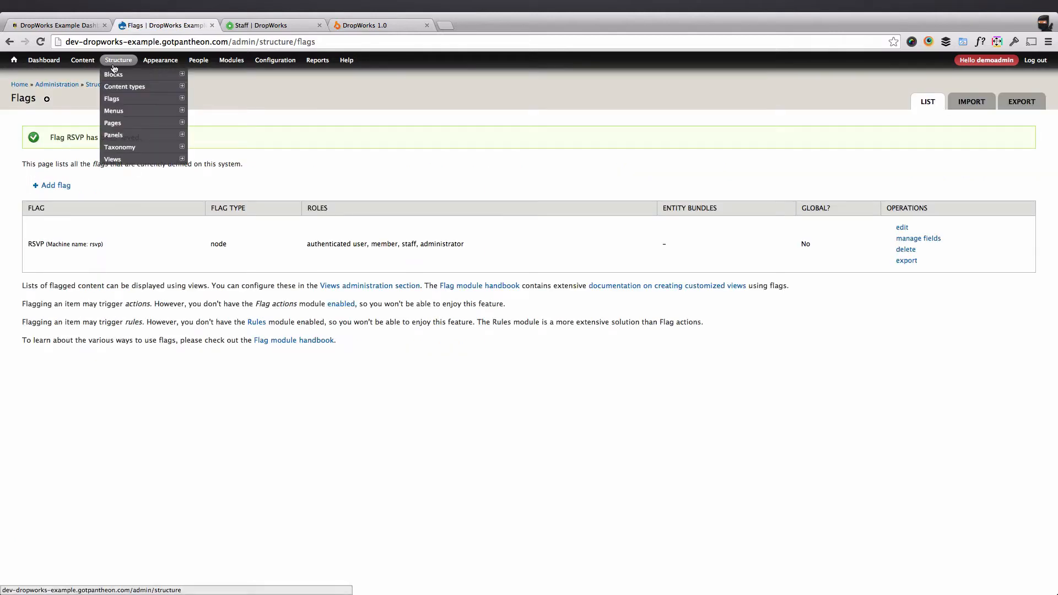
{"action": "mouse_move", "coordinate": [141, 165]}
{"action": "left_click", "coordinate": [202, 171]}
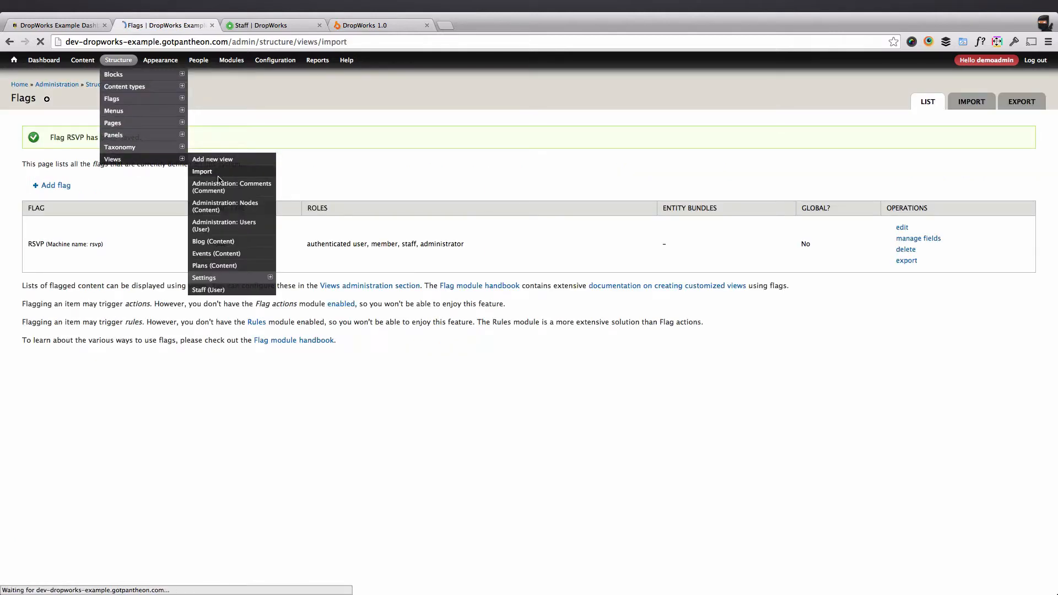
{"action": "right_click", "coordinate": [151, 257]}
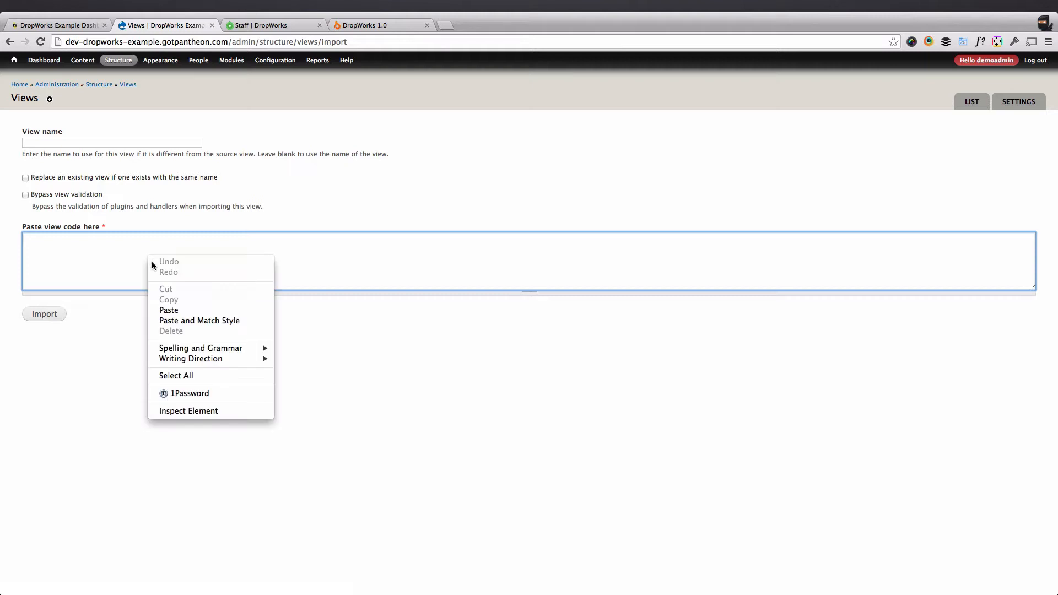
{"action": "left_click", "coordinate": [171, 307]}
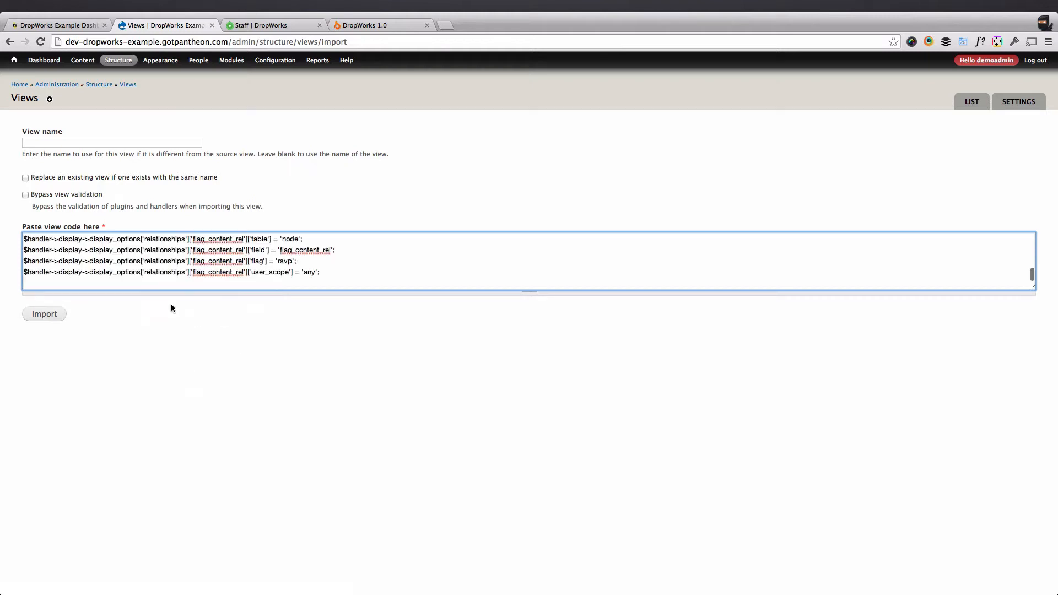
{"action": "left_click", "coordinate": [50, 314]}
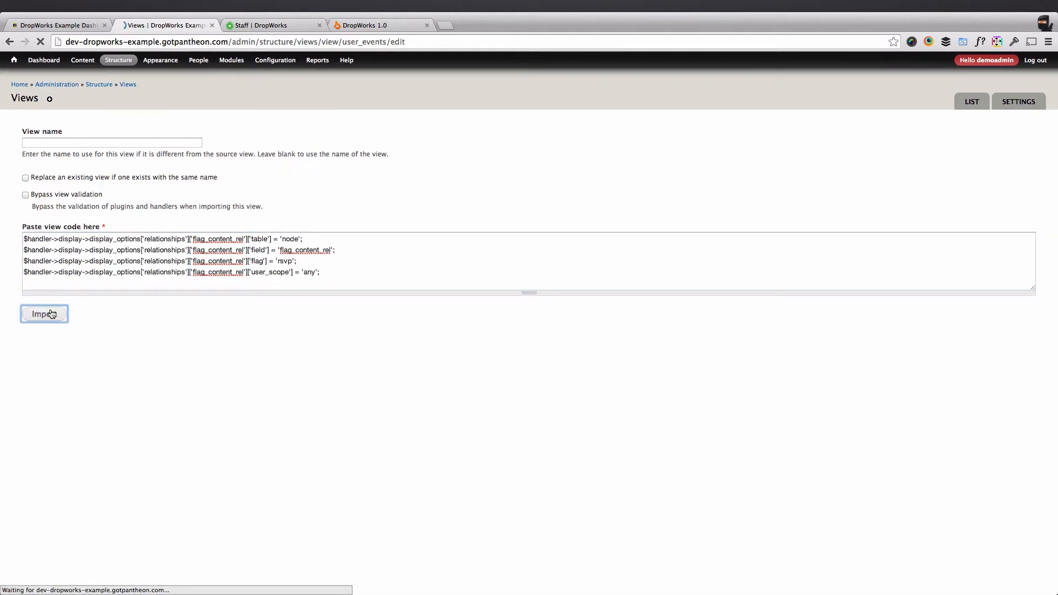
{"action": "scroll", "coordinate": [191, 375], "scroll_direction": "down", "scroll_amount": 3}
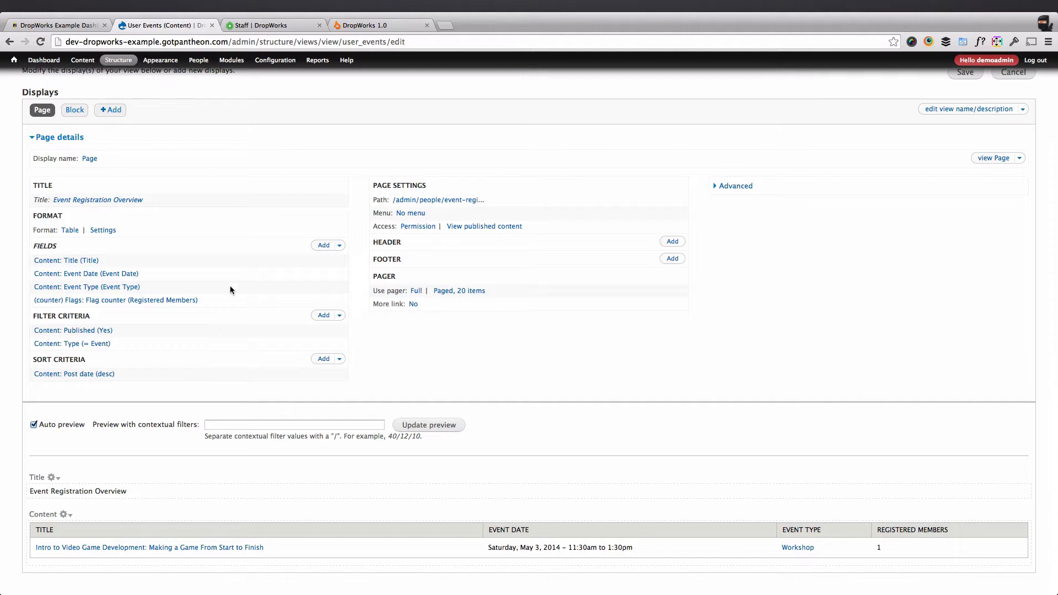
{"action": "left_click", "coordinate": [76, 113]}
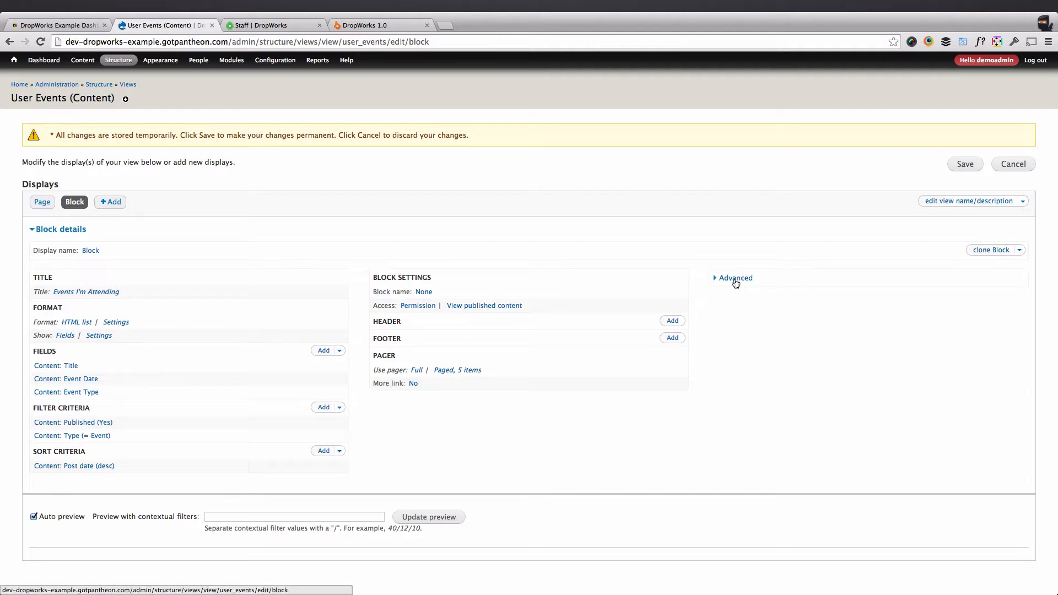
Expand the block's Advanced settings, clear the contextual filter preview value, and refresh the preview.
{"action": "left_click", "coordinate": [736, 279]}
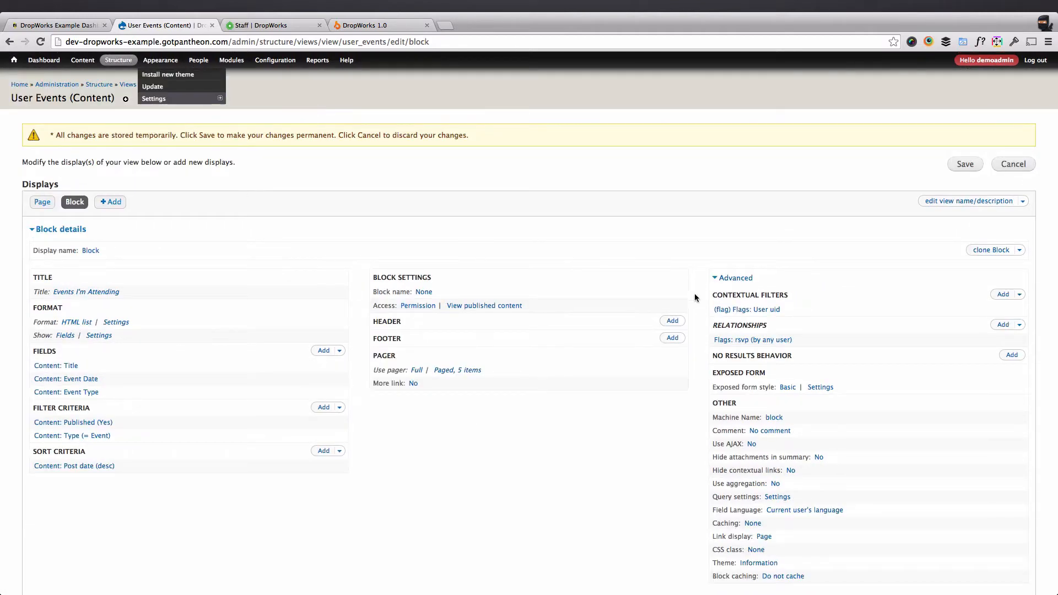
{"action": "scroll", "coordinate": [483, 477], "scroll_direction": "down", "scroll_amount": 3}
{"action": "double_click", "coordinate": [290, 518]}
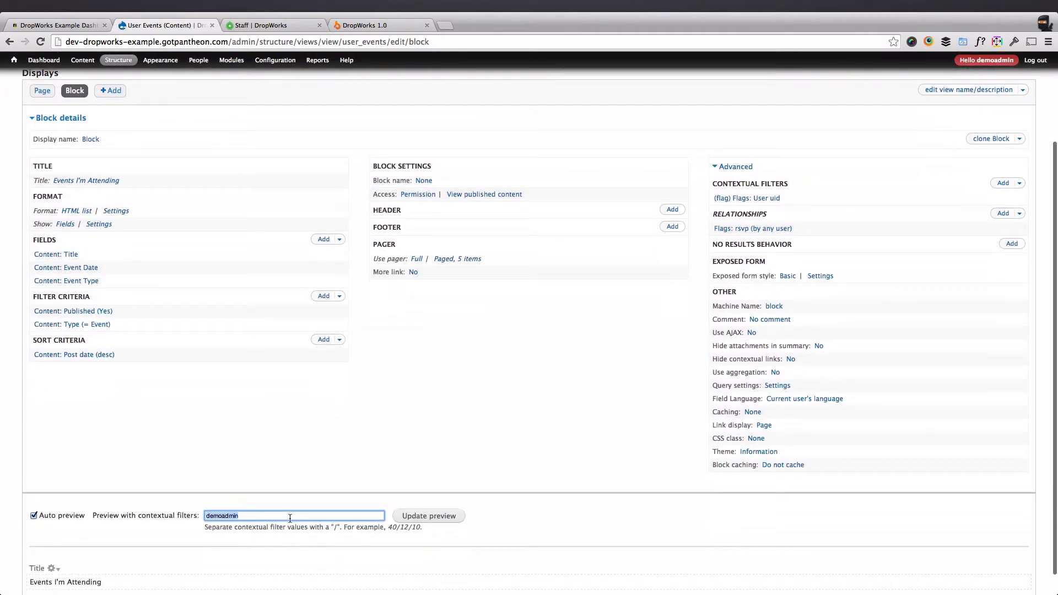
{"action": "key", "text": "BackSpace"}
{"action": "left_click", "coordinate": [444, 418]}
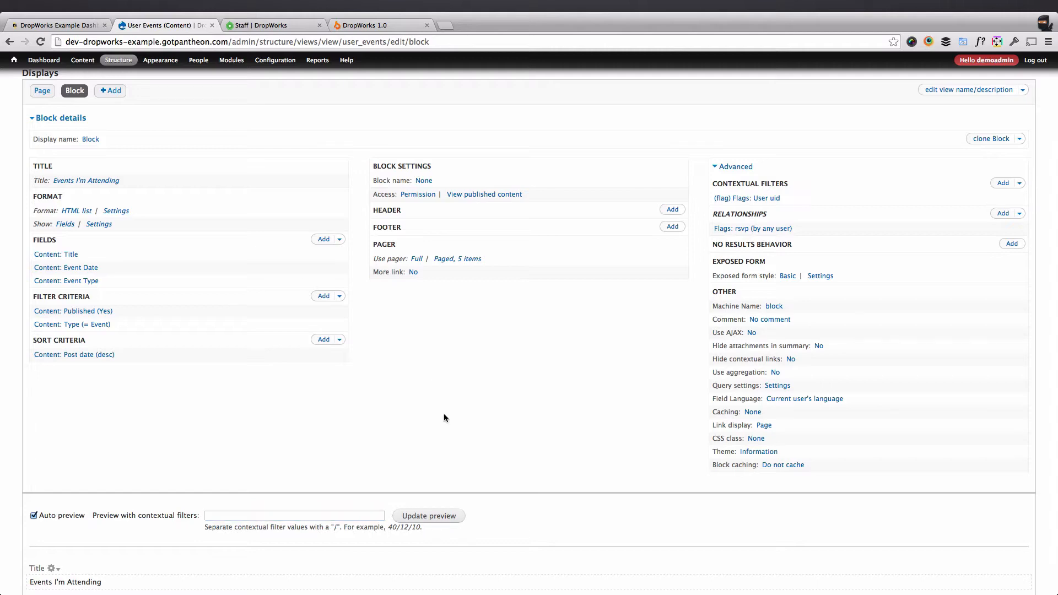
{"action": "left_click", "coordinate": [439, 516]}
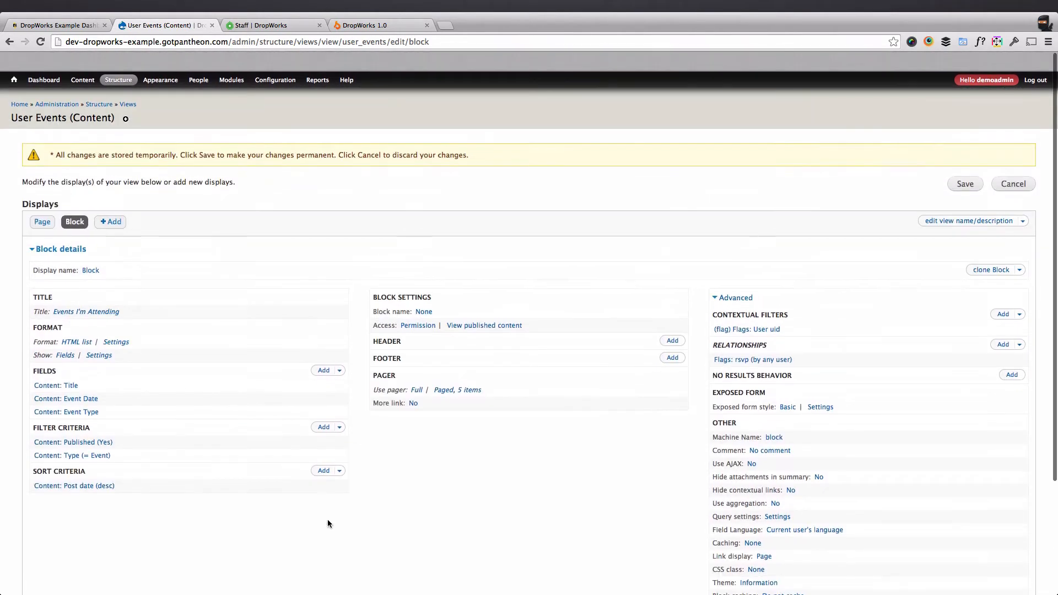
Preview the block for user 1 and check the Intro to Video Game Development event appears.
{"action": "scroll", "coordinate": [328, 524], "scroll_direction": "down", "scroll_amount": 3}
{"action": "left_click", "coordinate": [298, 530]}
{"action": "type", "text": "1"}
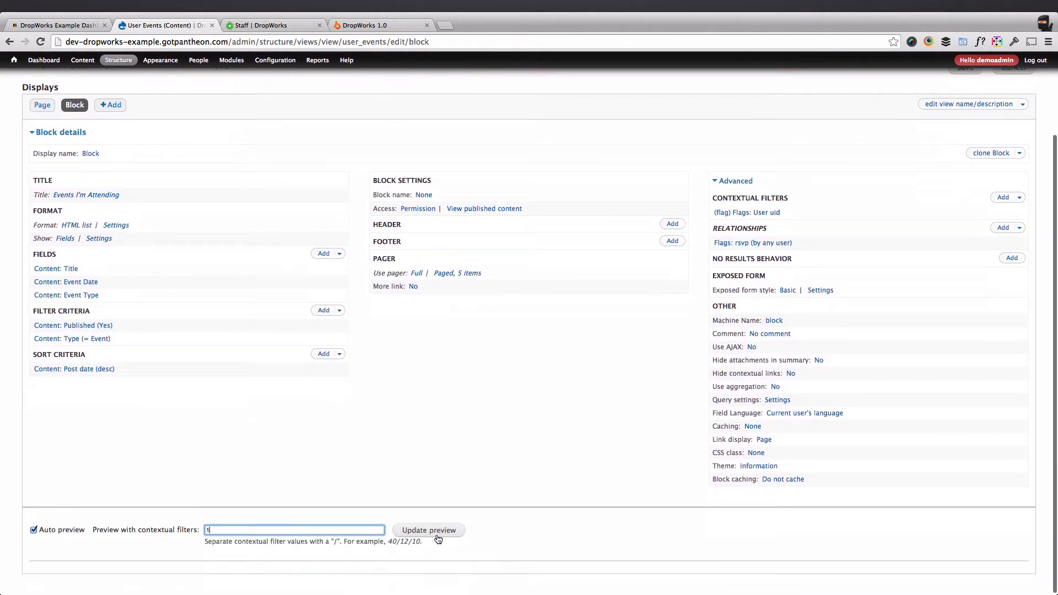
{"action": "left_click", "coordinate": [438, 535]}
{"action": "scroll", "coordinate": [344, 505], "scroll_direction": "down", "scroll_amount": 2}
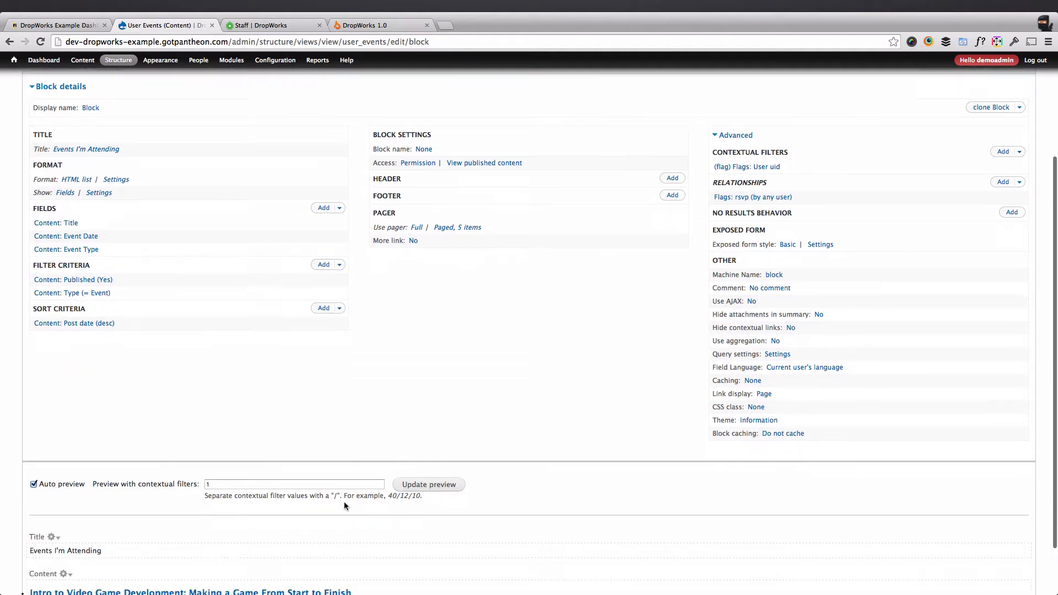
{"action": "scroll", "coordinate": [344, 503], "scroll_direction": "down", "scroll_amount": 2}
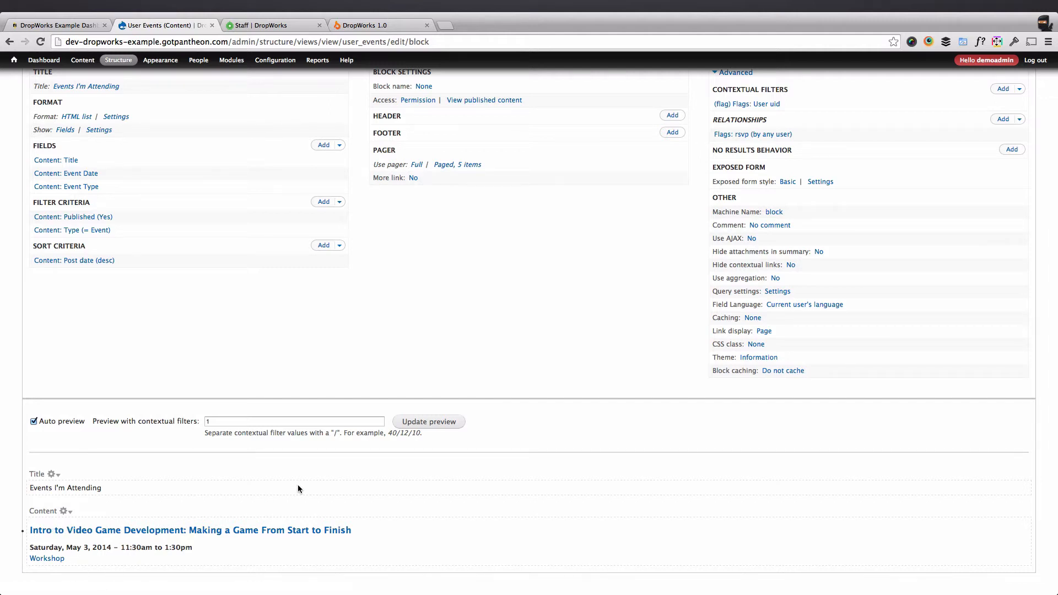
{"action": "scroll", "coordinate": [381, 422], "scroll_direction": "up", "scroll_amount": 5}
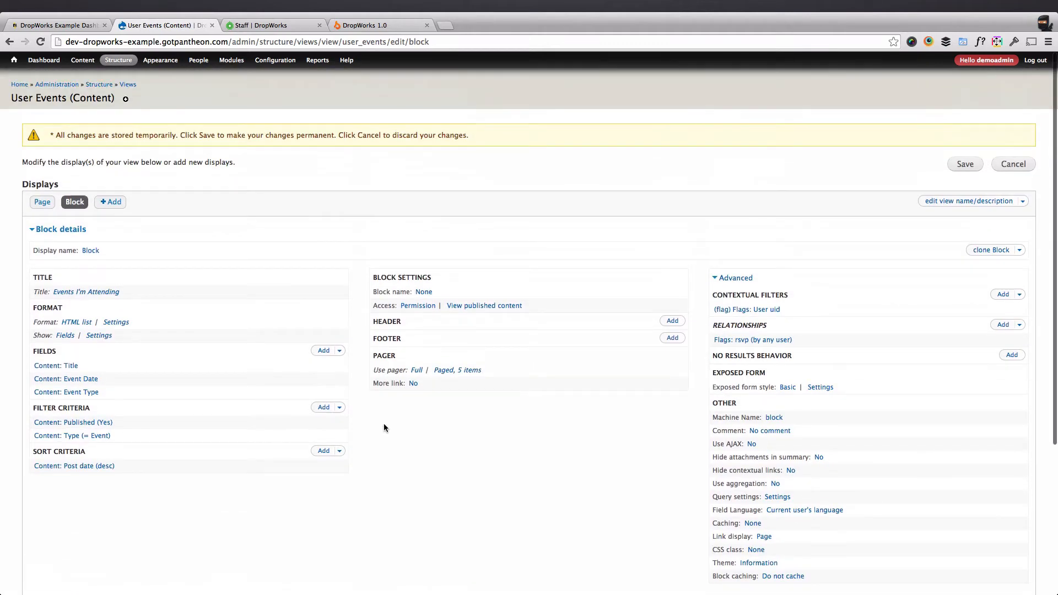
{"action": "scroll", "coordinate": [382, 427], "scroll_direction": "down", "scroll_amount": 5}
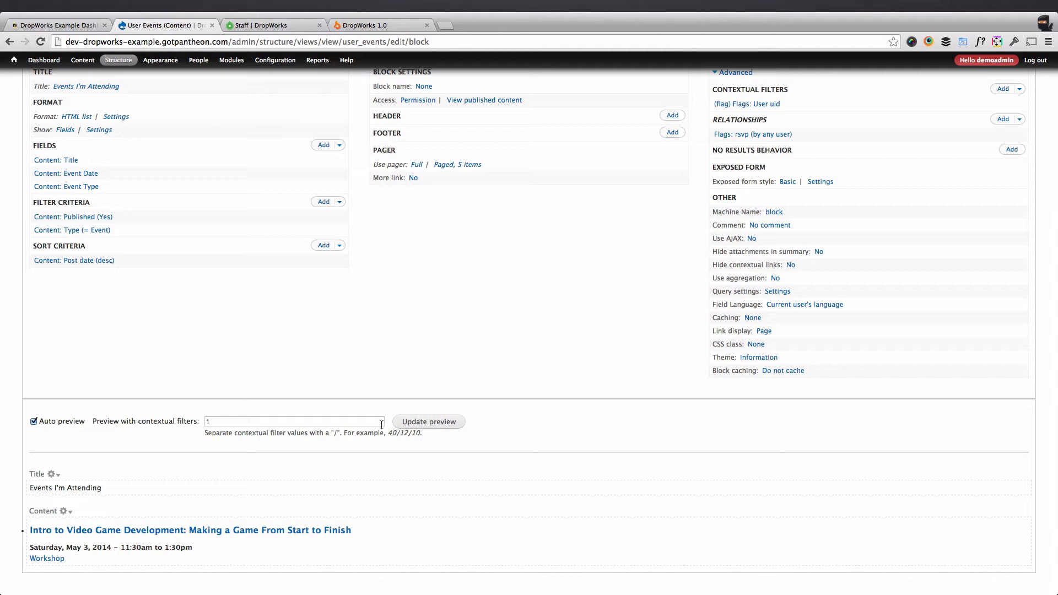
{"action": "scroll", "coordinate": [381, 424], "scroll_direction": "up", "scroll_amount": 5}
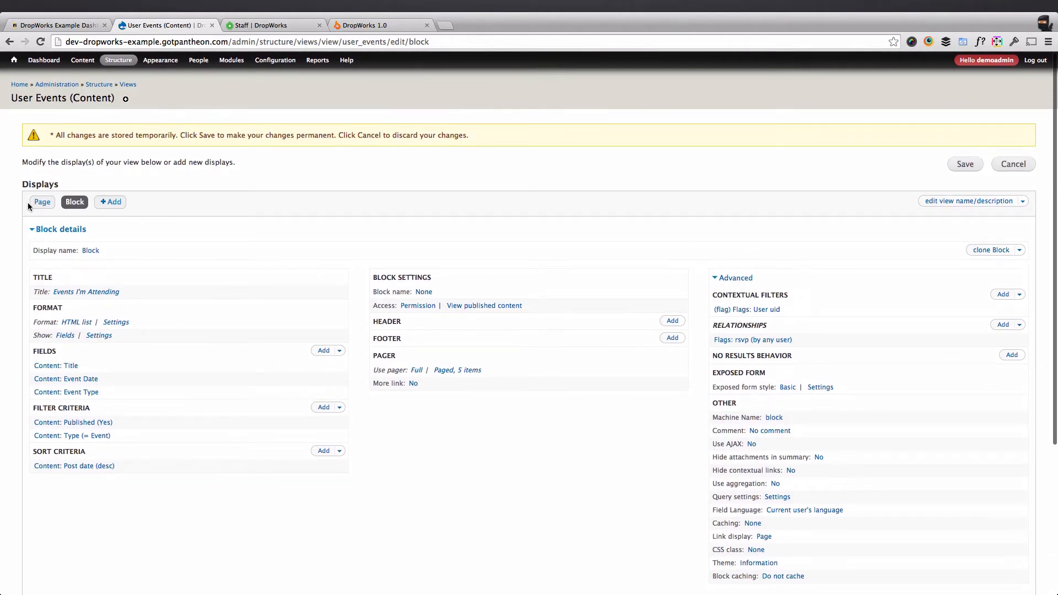
Switch to the Event Registration Overview page display and save the User Events view.
{"action": "left_click", "coordinate": [36, 202]}
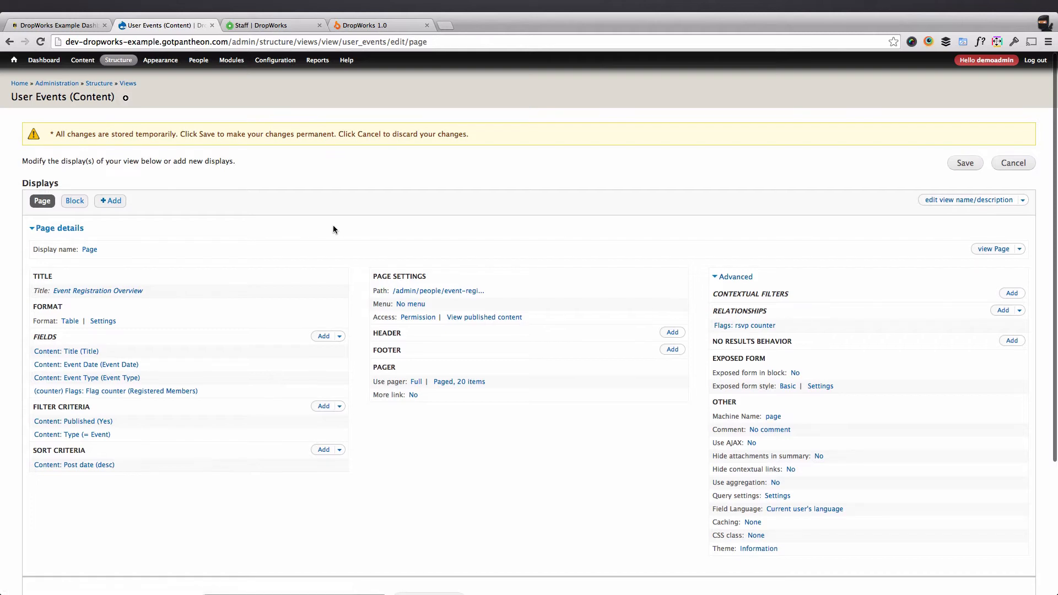
{"action": "scroll", "coordinate": [332, 226], "scroll_direction": "down", "scroll_amount": 4}
{"action": "scroll", "coordinate": [334, 225], "scroll_direction": "up", "scroll_amount": 4}
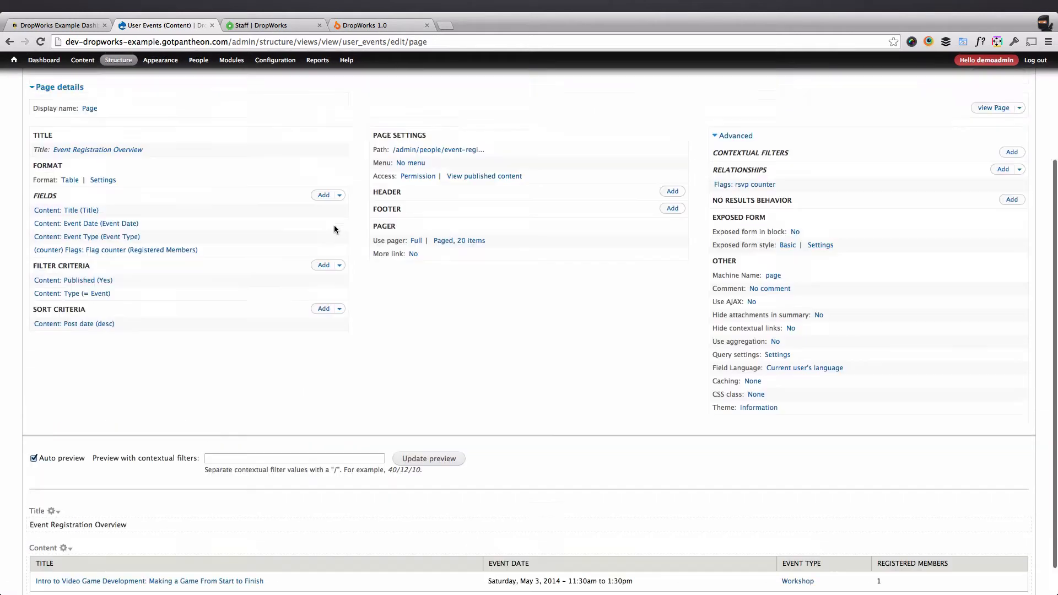
{"action": "left_click", "coordinate": [963, 165]}
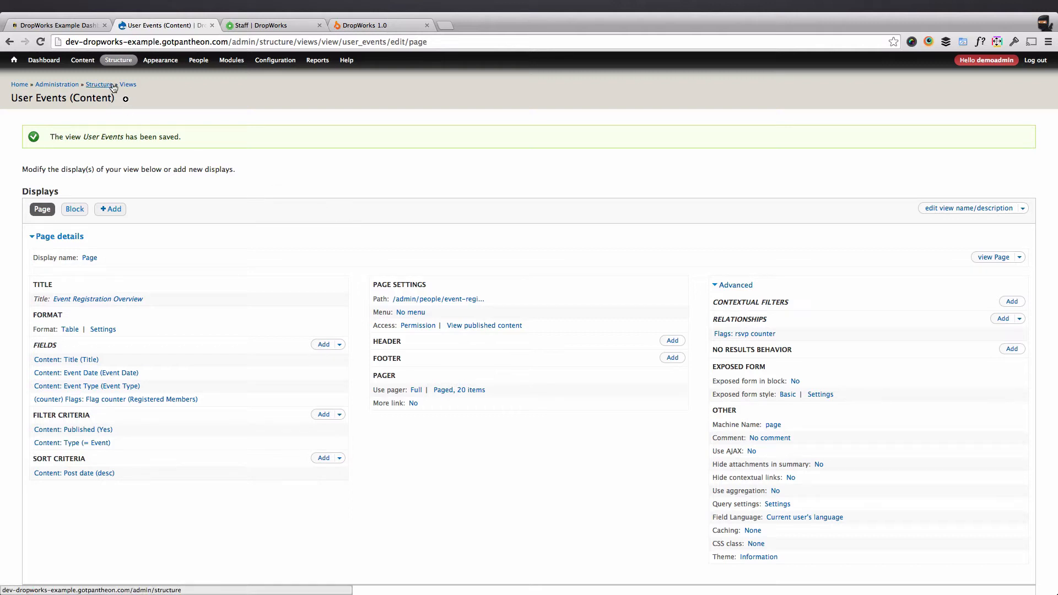
{"action": "mouse_move", "coordinate": [86, 62]}
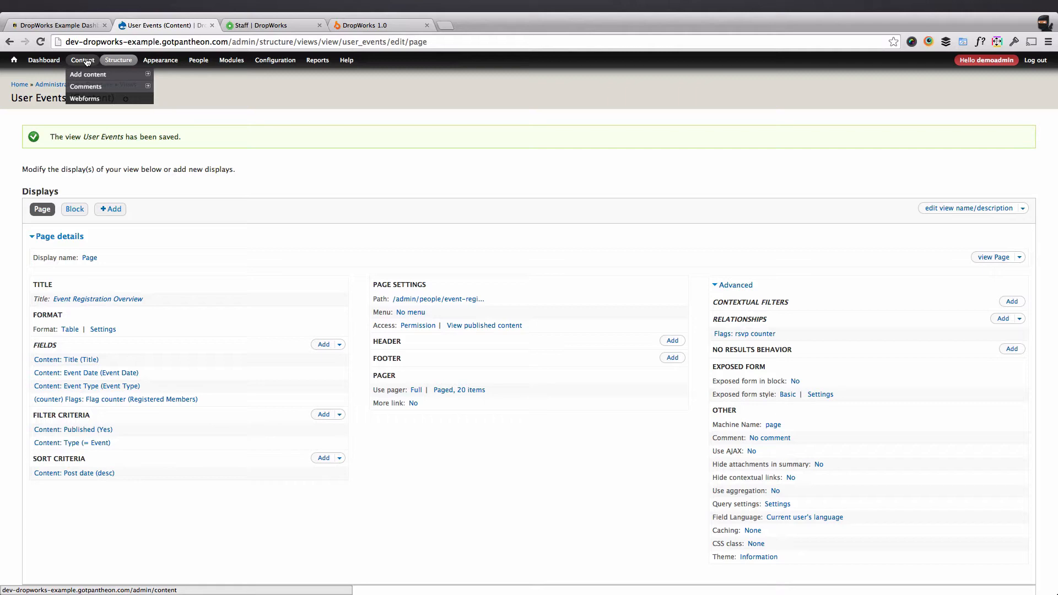
{"action": "left_click", "coordinate": [244, 25]}
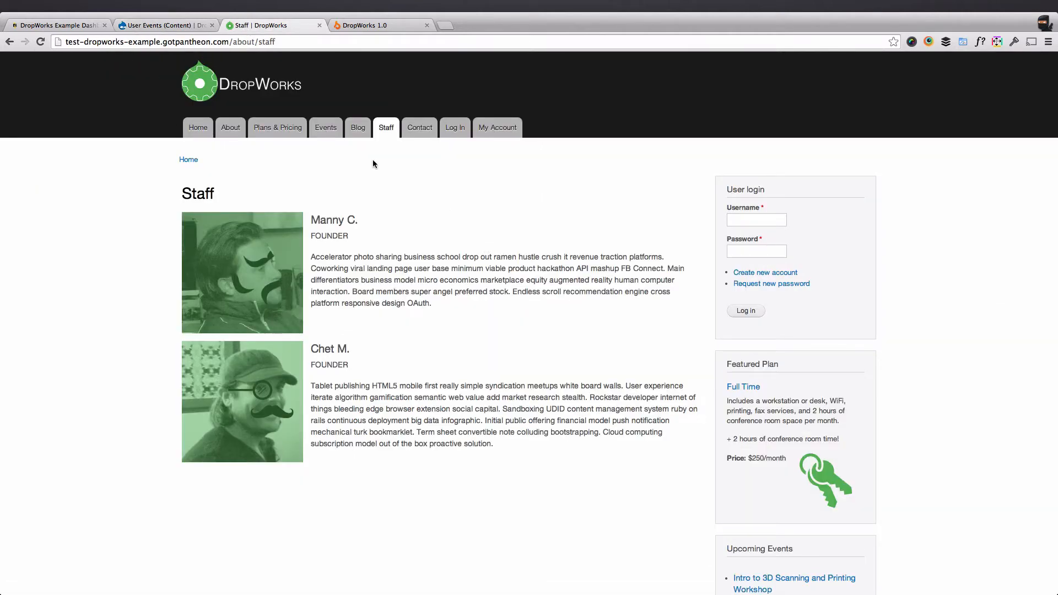
{"action": "left_click", "coordinate": [231, 129]}
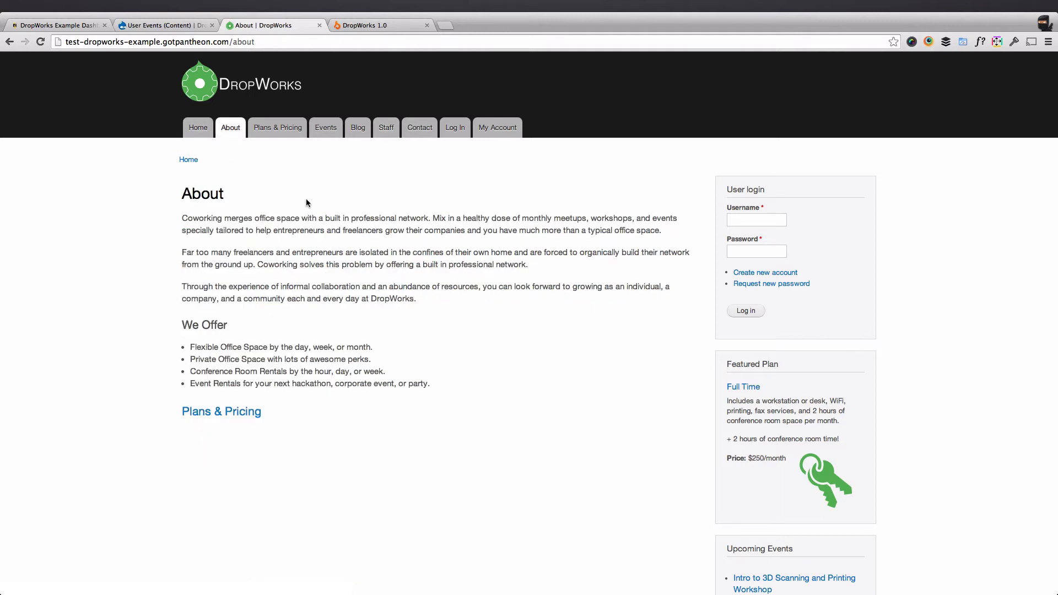
{"action": "left_click", "coordinate": [162, 28]}
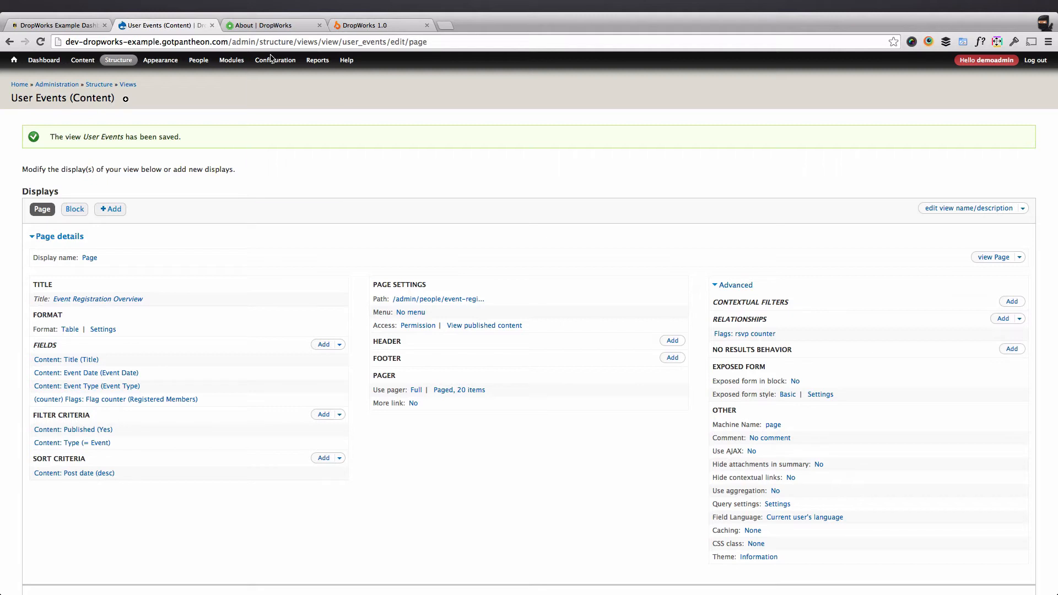
Open Configuration > Development > Performance and review the caching and bandwidth settings.
{"action": "mouse_move", "coordinate": [272, 61]}
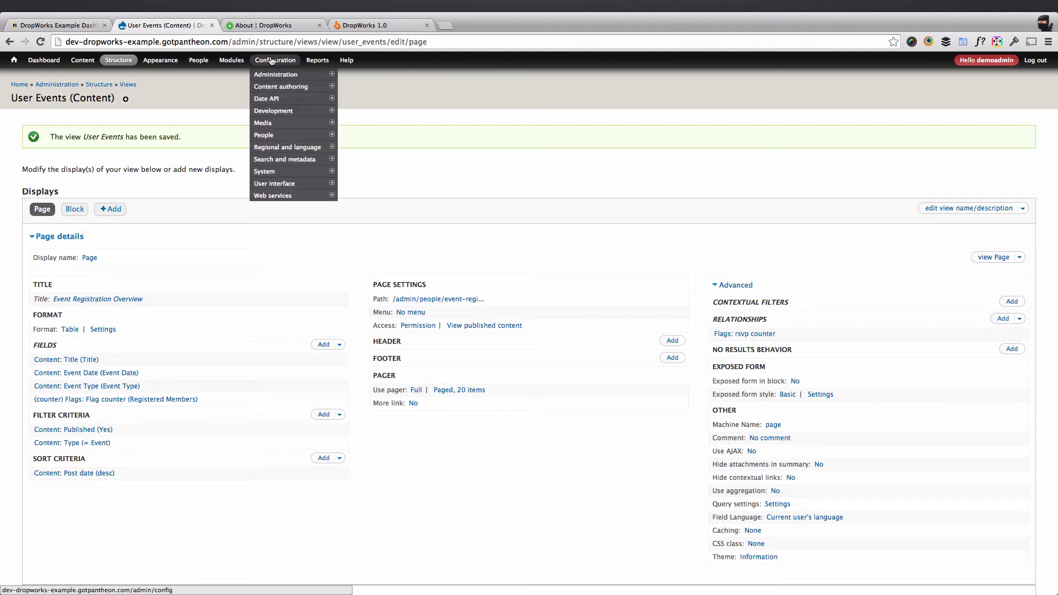
{"action": "mouse_move", "coordinate": [284, 113]}
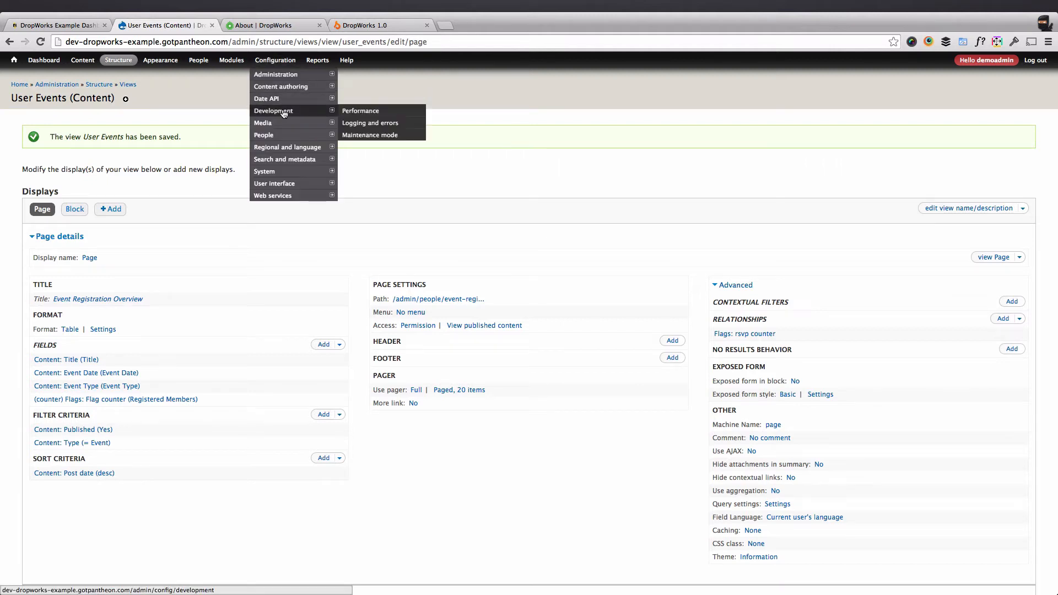
{"action": "left_click", "coordinate": [392, 115]}
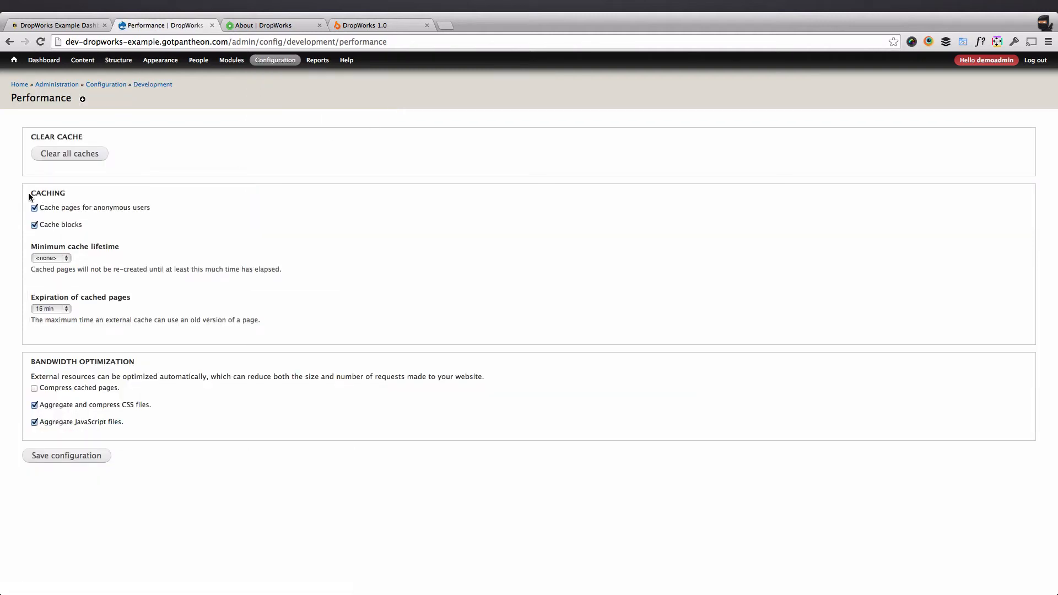
{"action": "left_click_drag", "start_coordinate": [28, 195], "coordinate": [161, 432]}
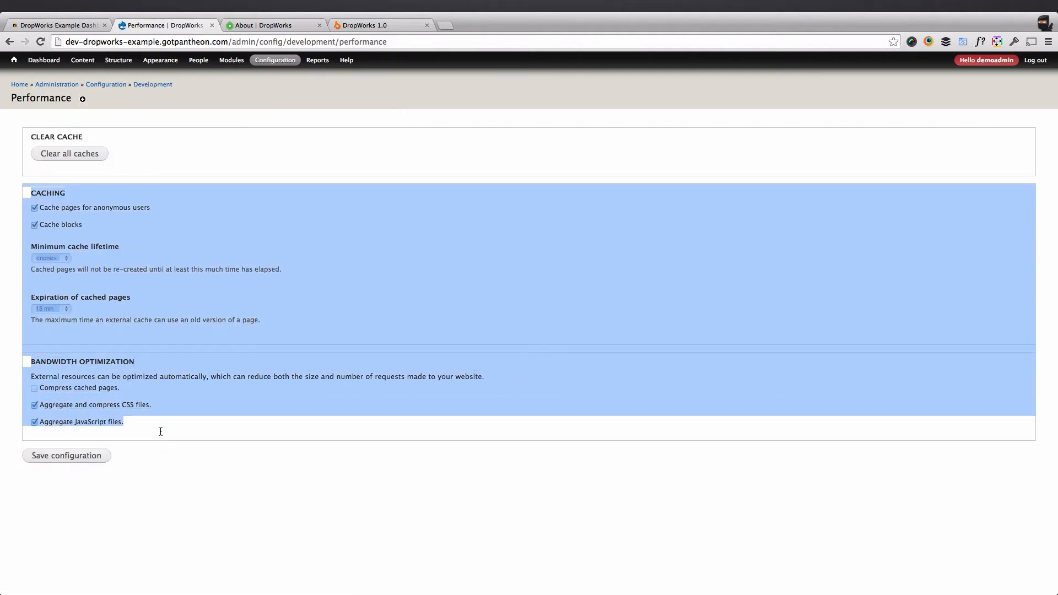
{"action": "left_click", "coordinate": [161, 432]}
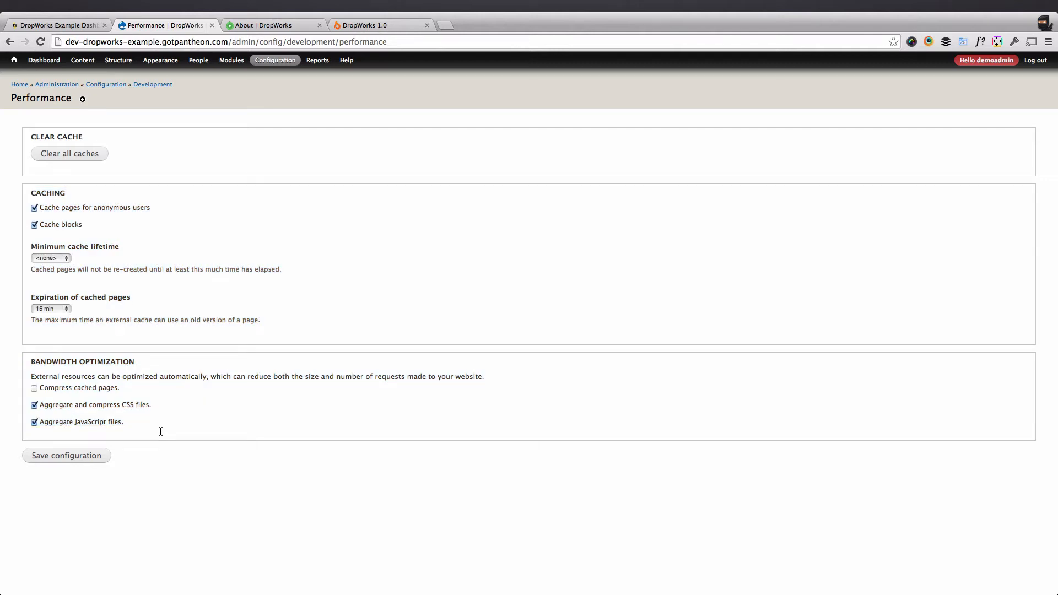
Turn on Compress cached pages and keep cached page expiration at 15 min.
{"action": "left_click", "coordinate": [64, 390]}
{"action": "left_click", "coordinate": [55, 308]}
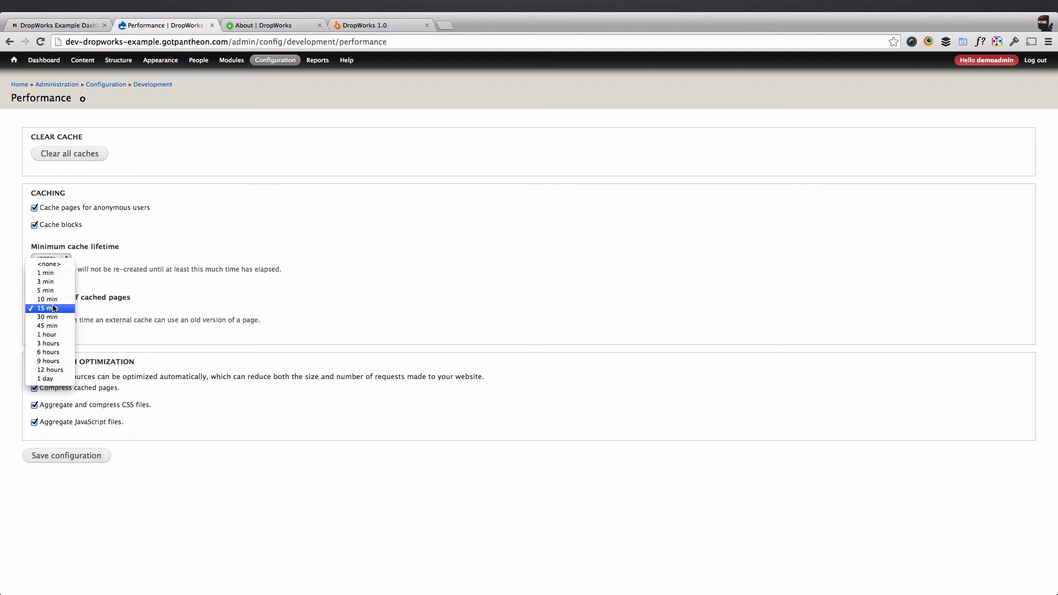
{"action": "left_click", "coordinate": [50, 301]}
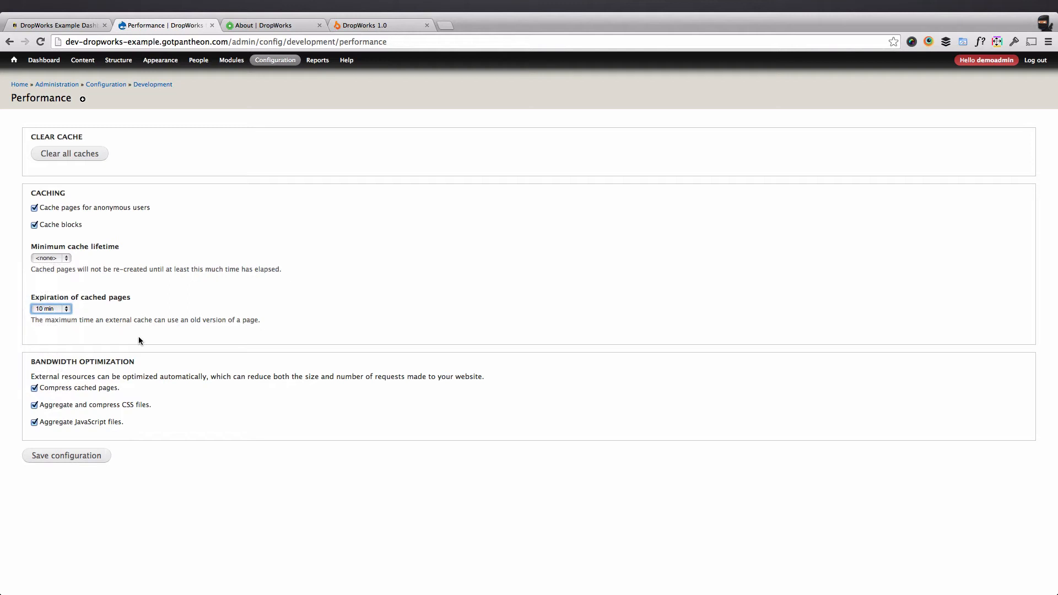
{"action": "left_click", "coordinate": [45, 307]}
{"action": "left_click", "coordinate": [46, 307]}
{"action": "left_click", "coordinate": [51, 27]}
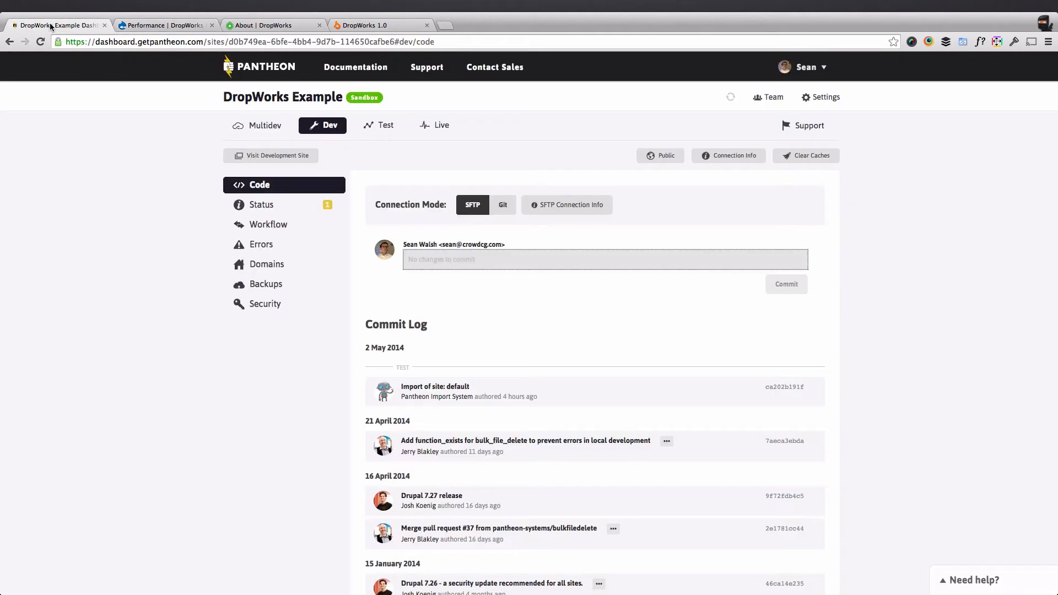
Read through the Dev environment's Status checks in Pantheon, then go back to the Performance tab.
{"action": "left_click", "coordinate": [245, 212]}
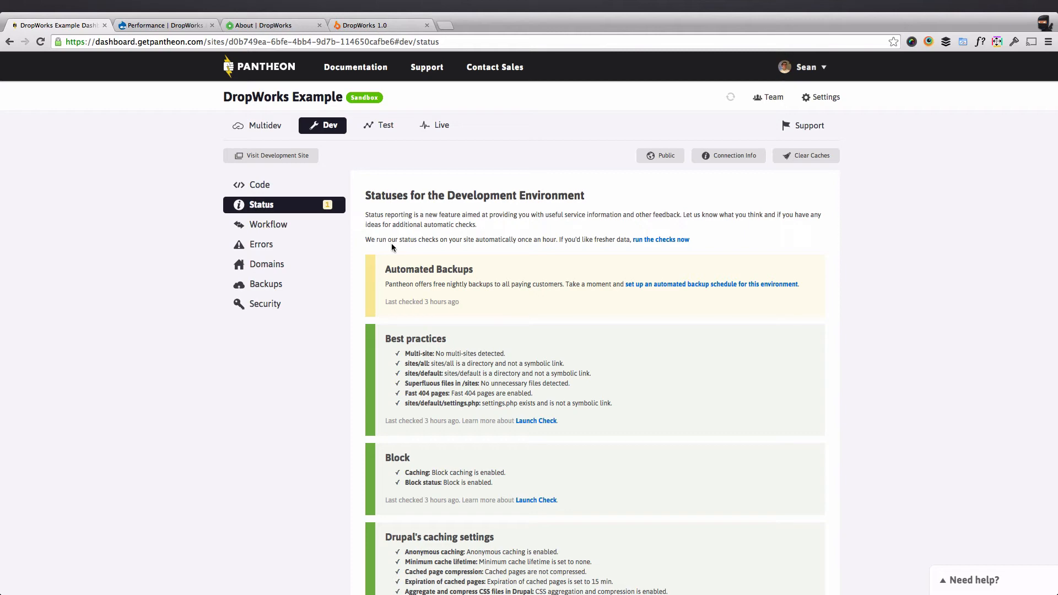
{"action": "scroll", "coordinate": [385, 242], "scroll_direction": "down", "scroll_amount": 5}
{"action": "scroll", "coordinate": [392, 244], "scroll_direction": "down", "scroll_amount": 10}
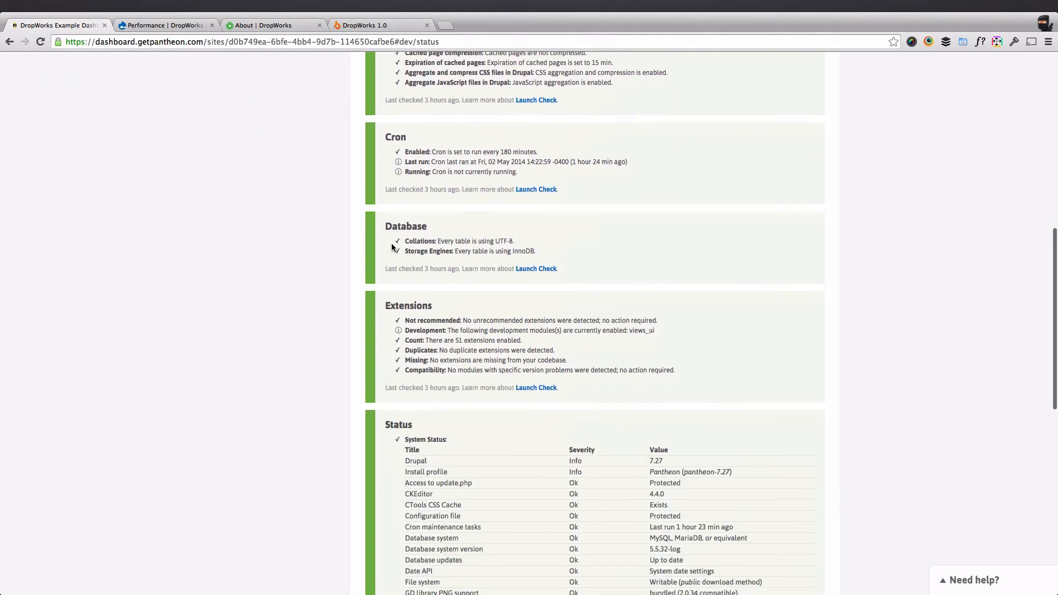
{"action": "scroll", "coordinate": [392, 248], "scroll_direction": "down", "scroll_amount": 3}
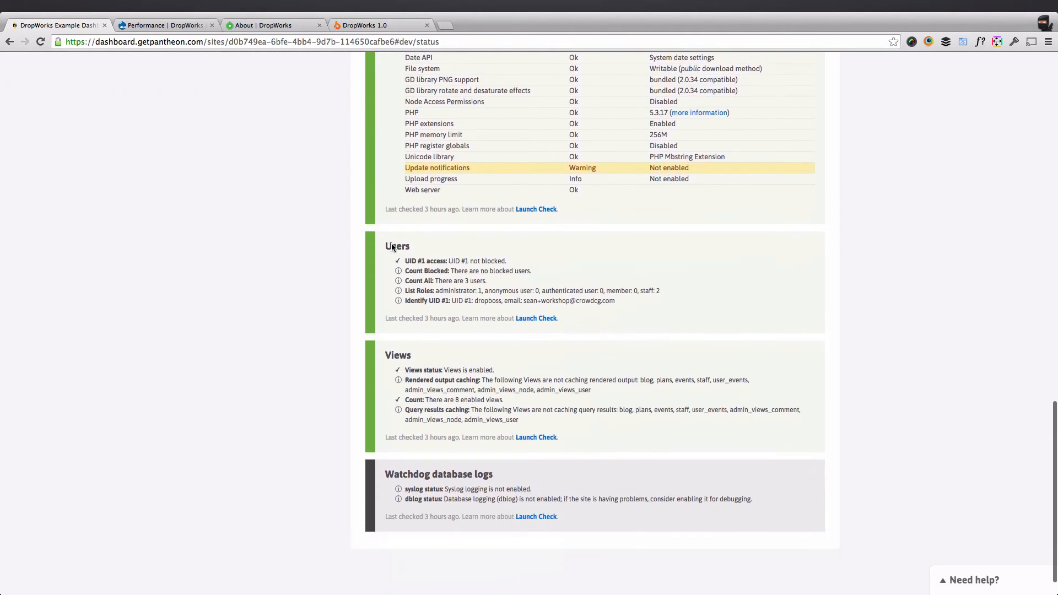
{"action": "scroll", "coordinate": [391, 247], "scroll_direction": "up", "scroll_amount": 12}
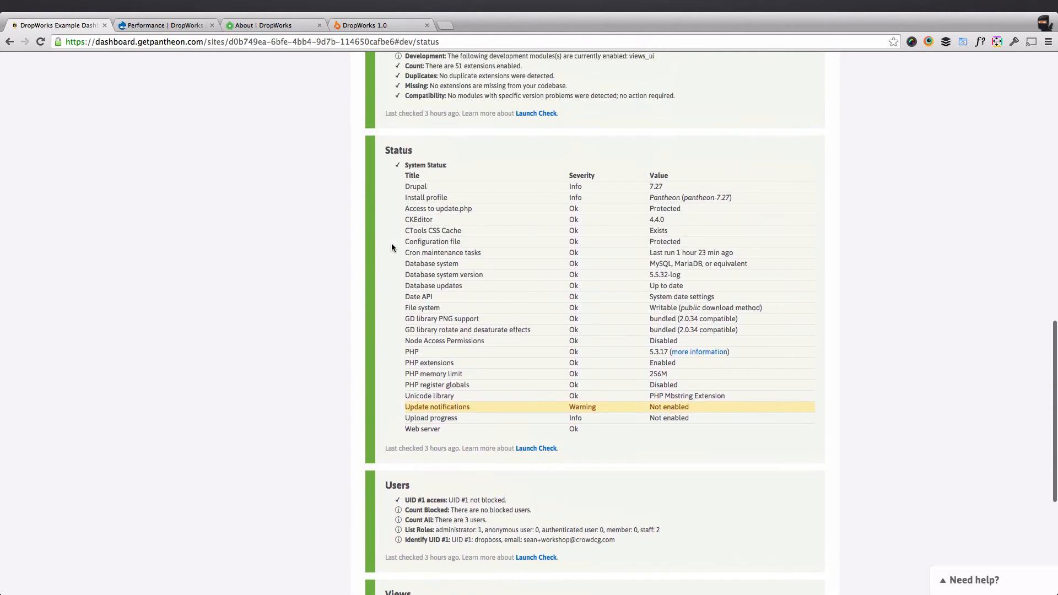
{"action": "scroll", "coordinate": [392, 244], "scroll_direction": "up", "scroll_amount": 7}
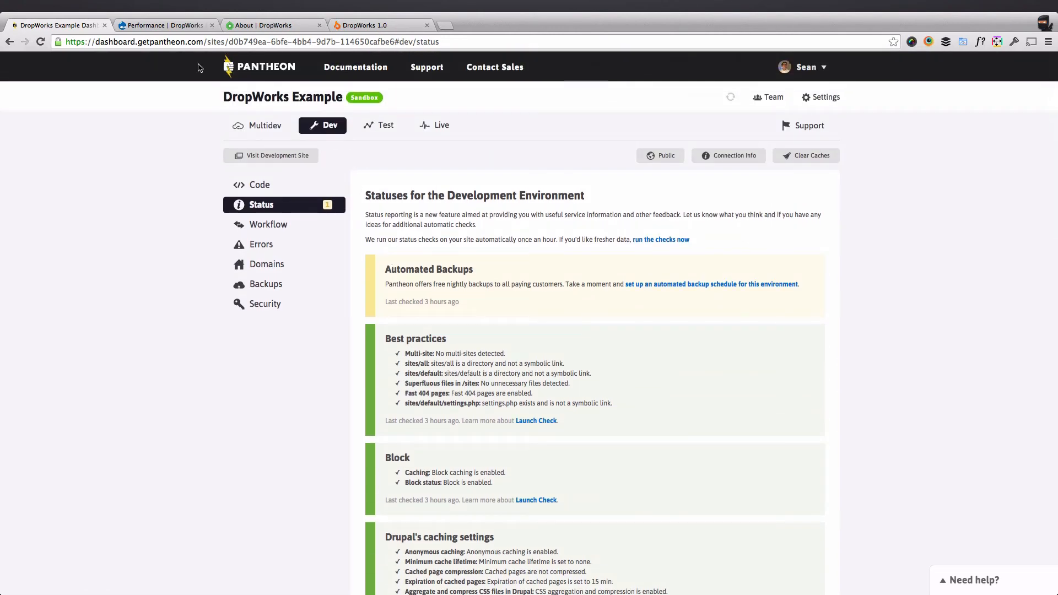
{"action": "left_click", "coordinate": [172, 26]}
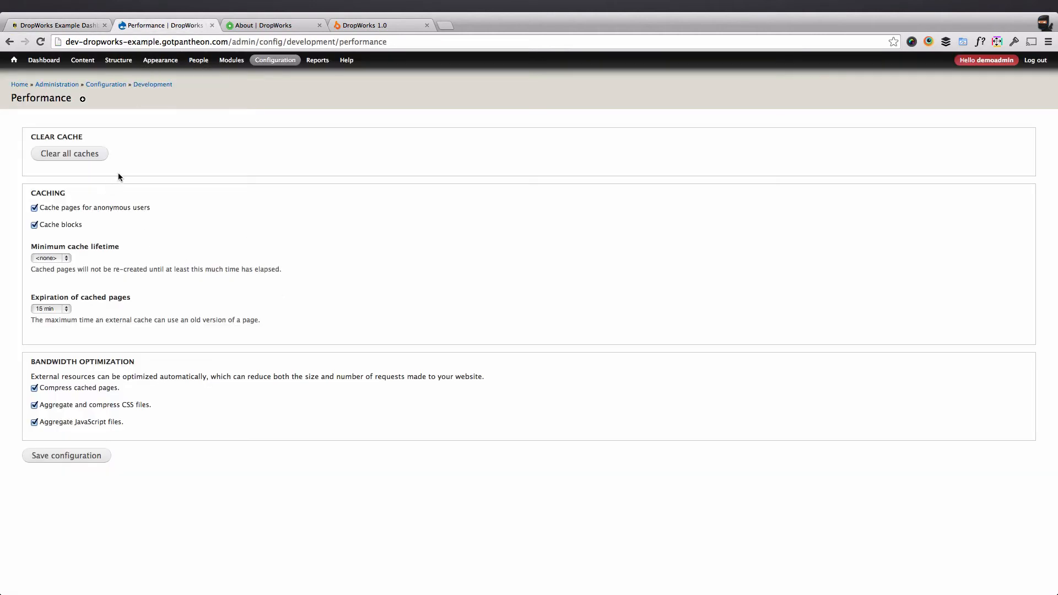
Save the Performance configuration and check the saved confirmation message.
{"action": "left_click", "coordinate": [100, 454]}
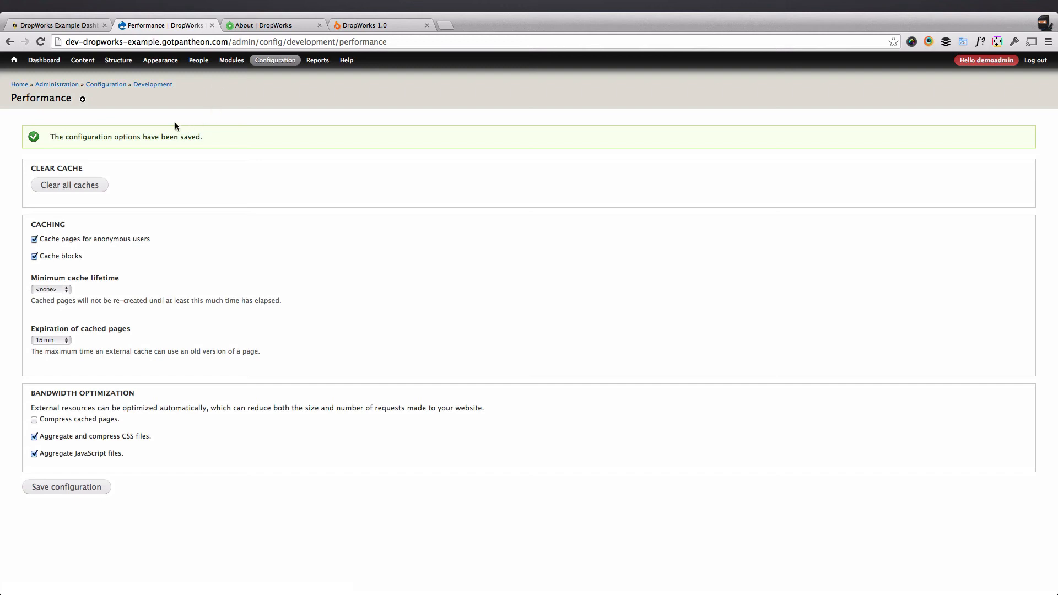
{"action": "triple_click", "coordinate": [160, 138]}
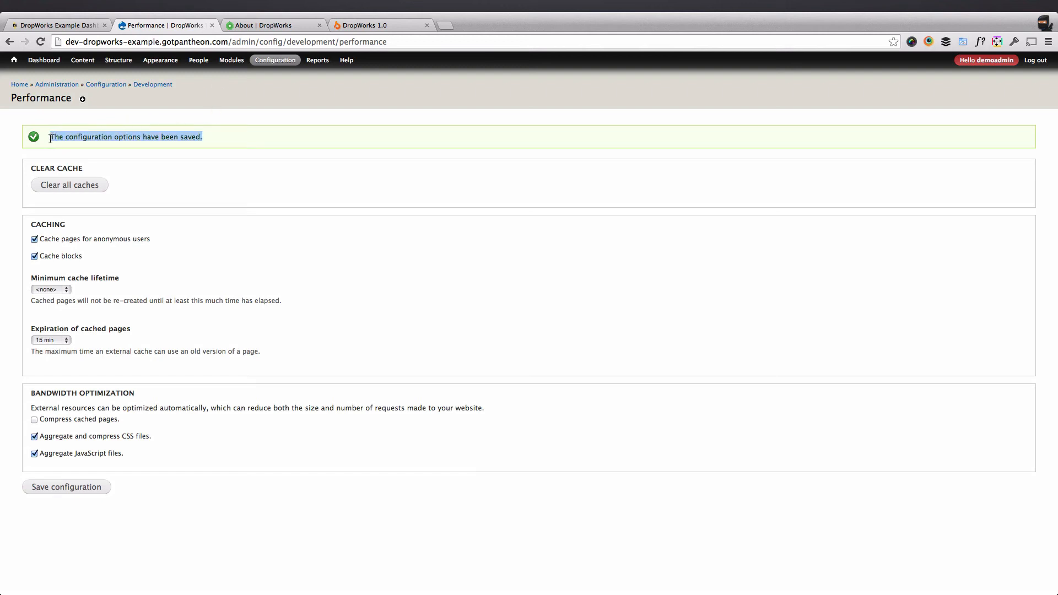
{"action": "left_click", "coordinate": [214, 137]}
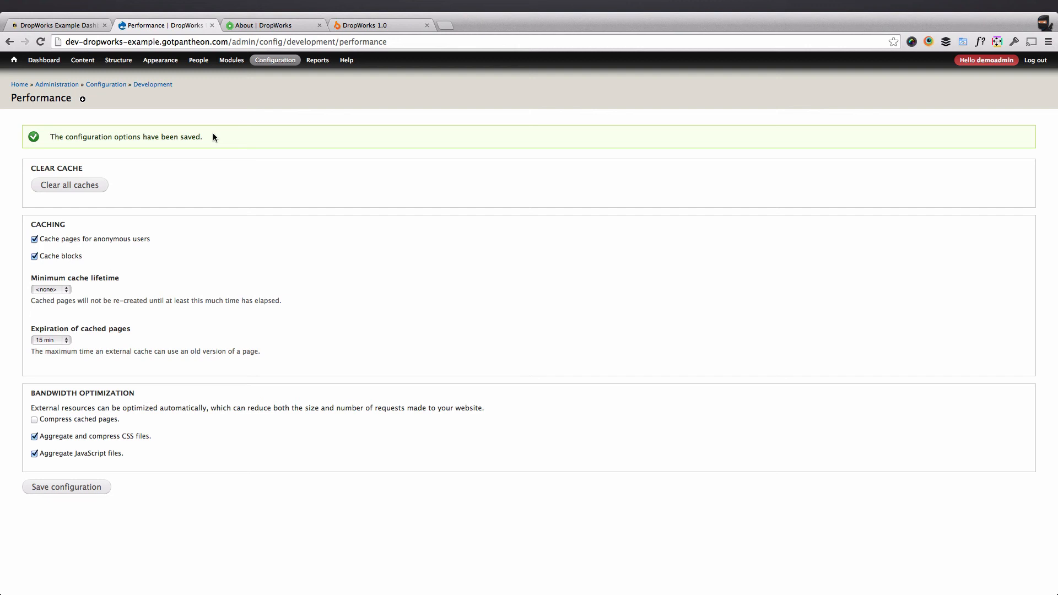
Switch back to the Pantheon dashboard tab.
{"action": "left_click", "coordinate": [74, 24]}
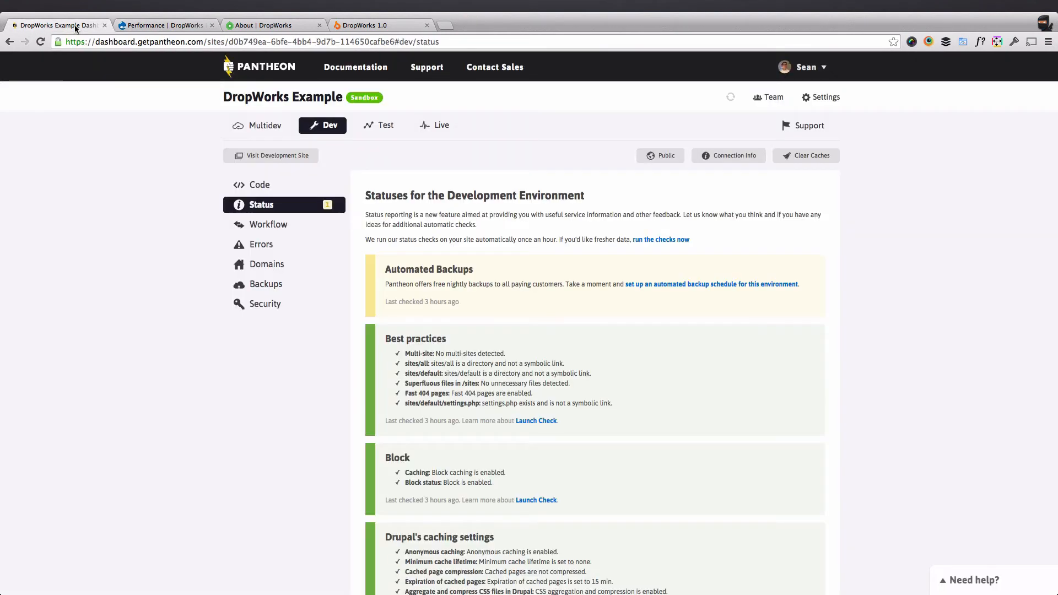